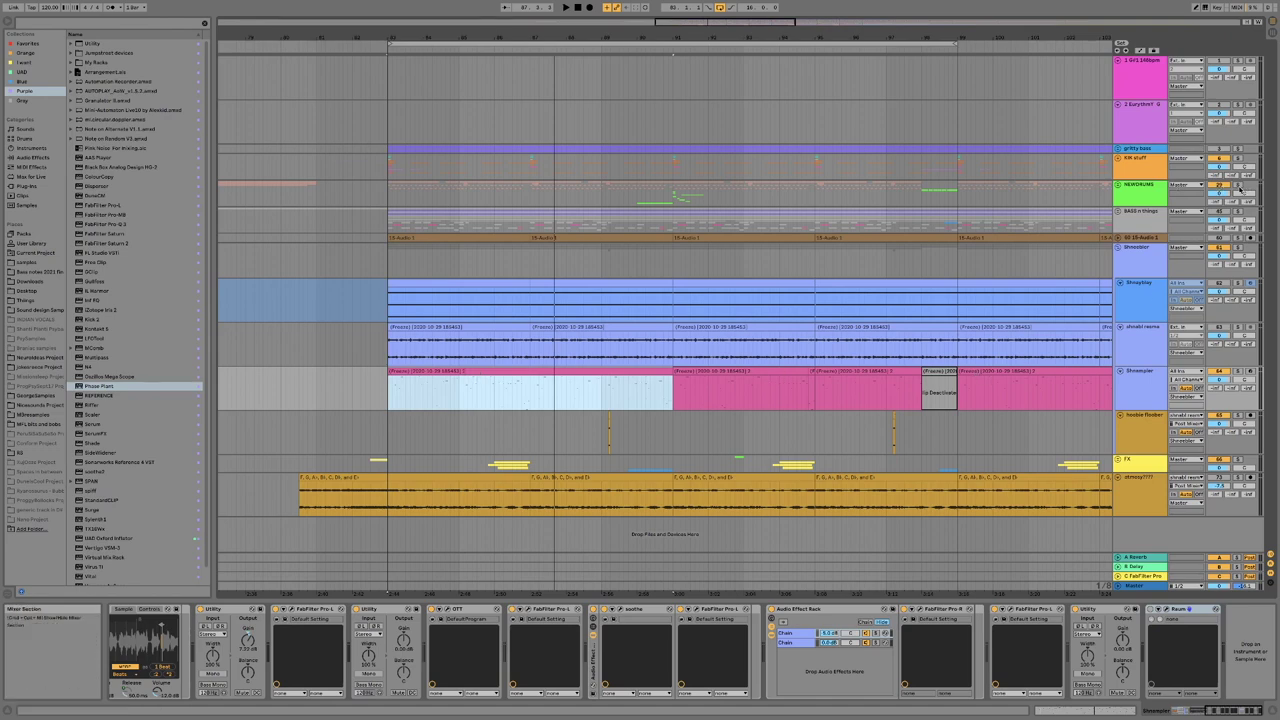
Step: Compare playback of the arrangement with the blue synth group muted, soloed and active
left_click(1217, 247)
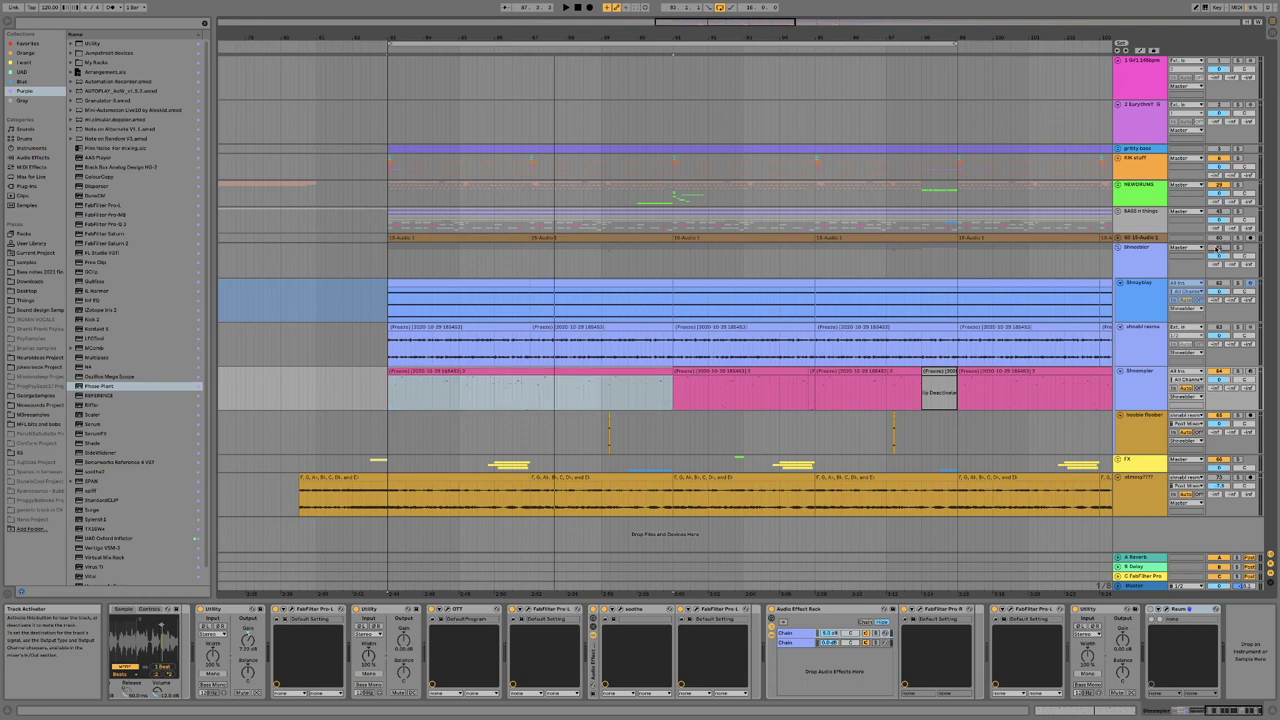
key("space")
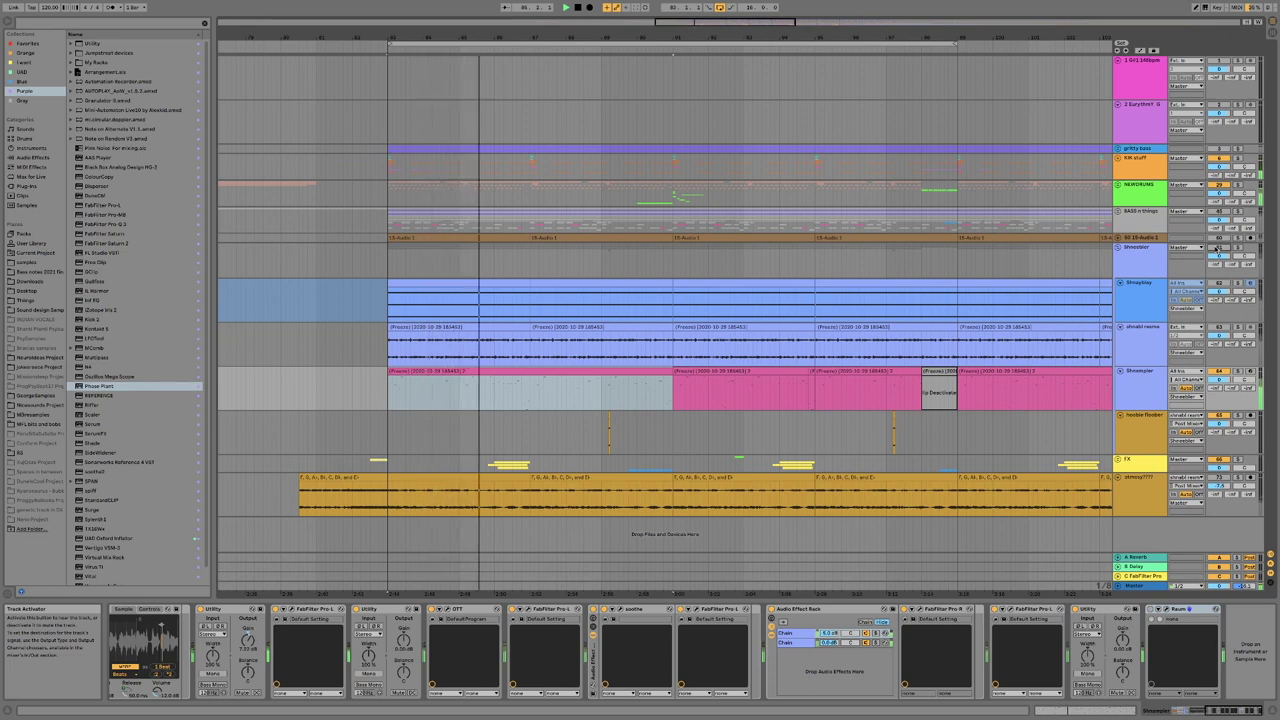
key("space")
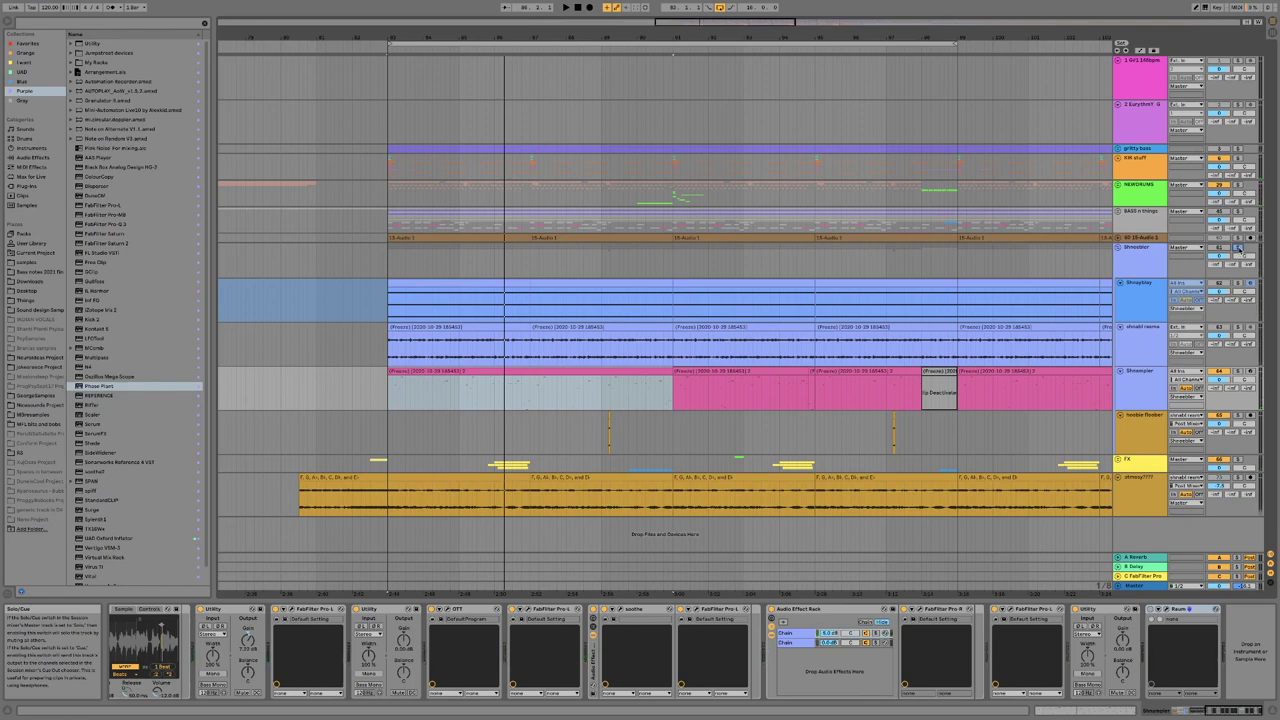
key("space")
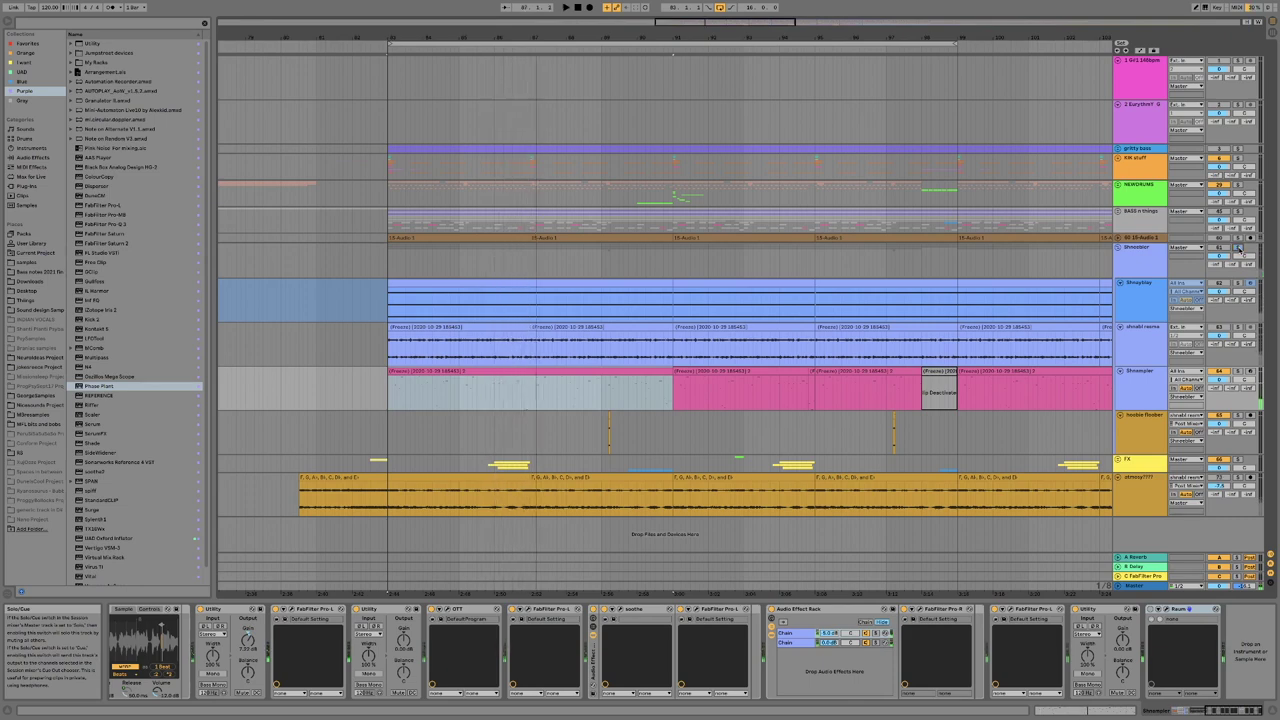
left_click(1219, 248)
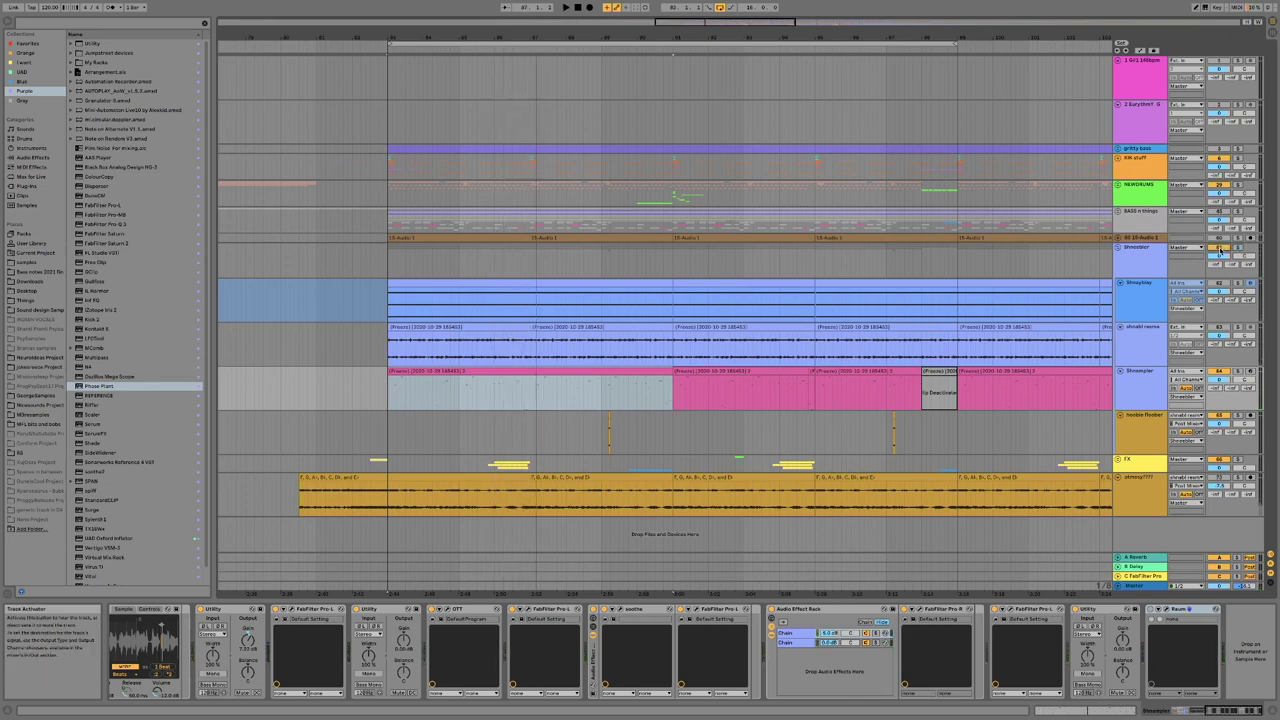
key("space")
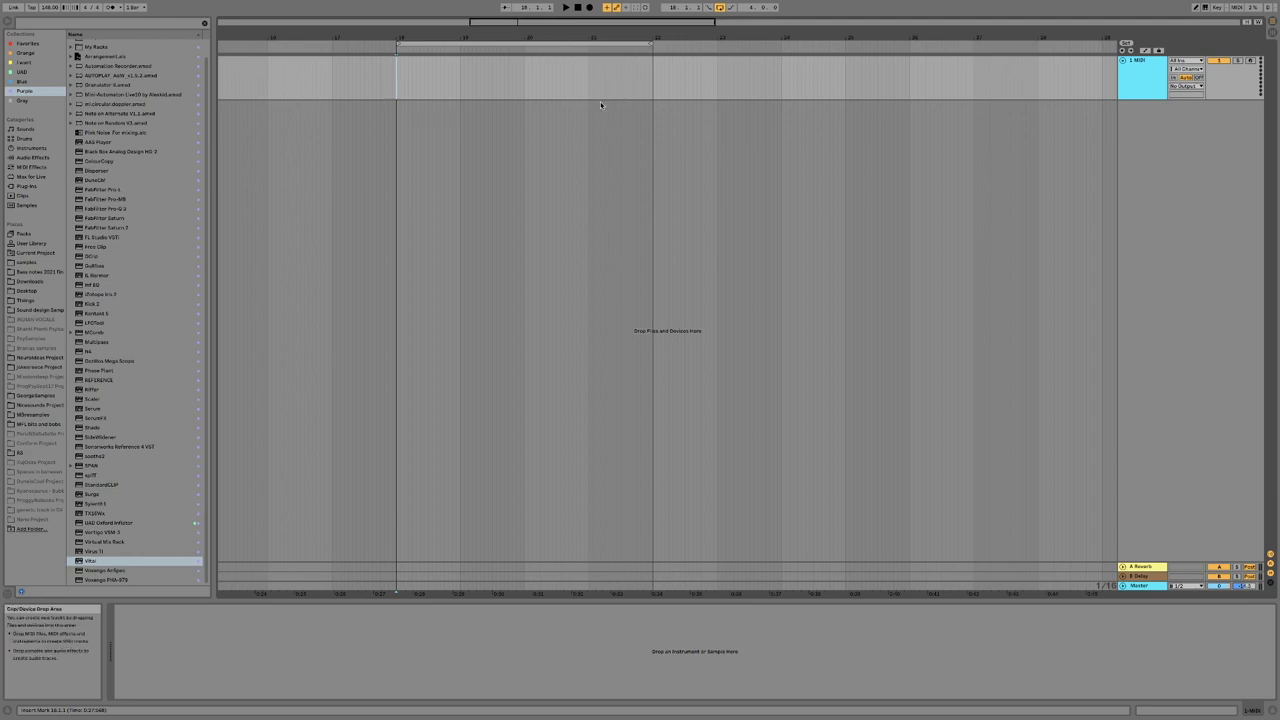
Step: Load Vital on the MIDI track and choose the FX - Static Bubbles preset from the Mute Production Vital Psytrance Vol1 bank
left_click(98, 561)
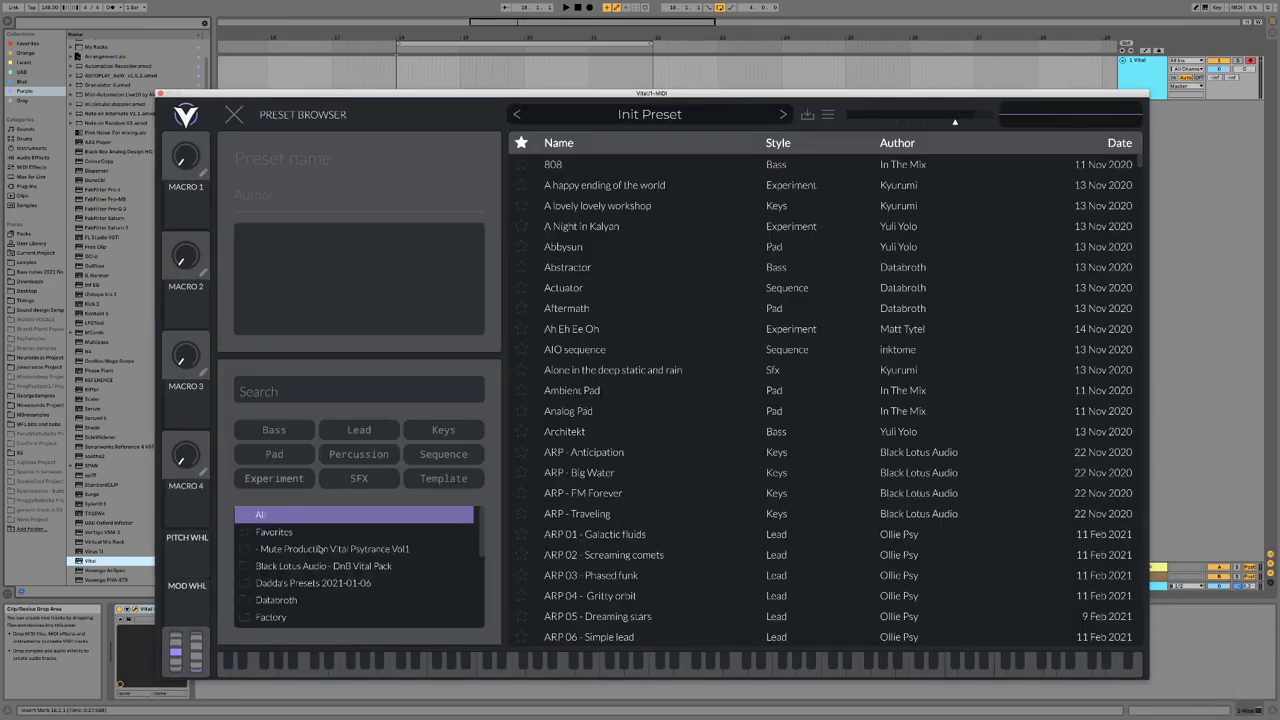
left_click(315, 549)
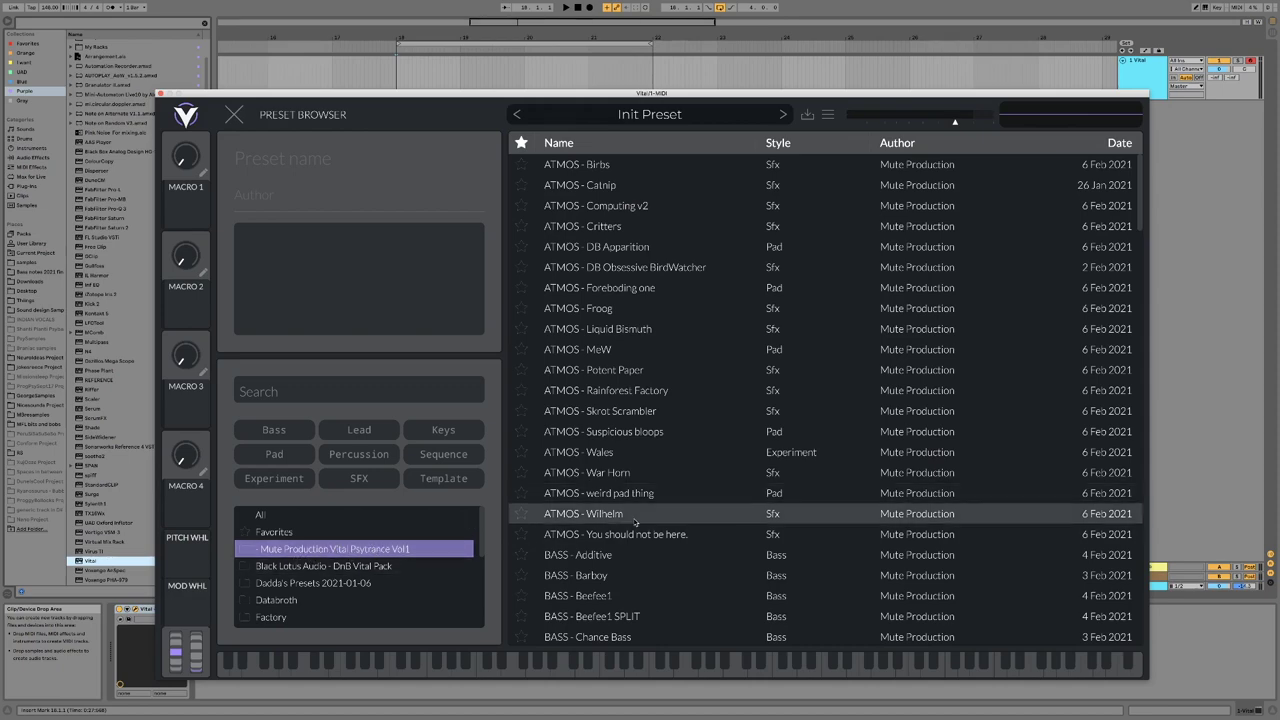
scroll(635, 520, "down", 15)
scroll(621, 403, "up", 3)
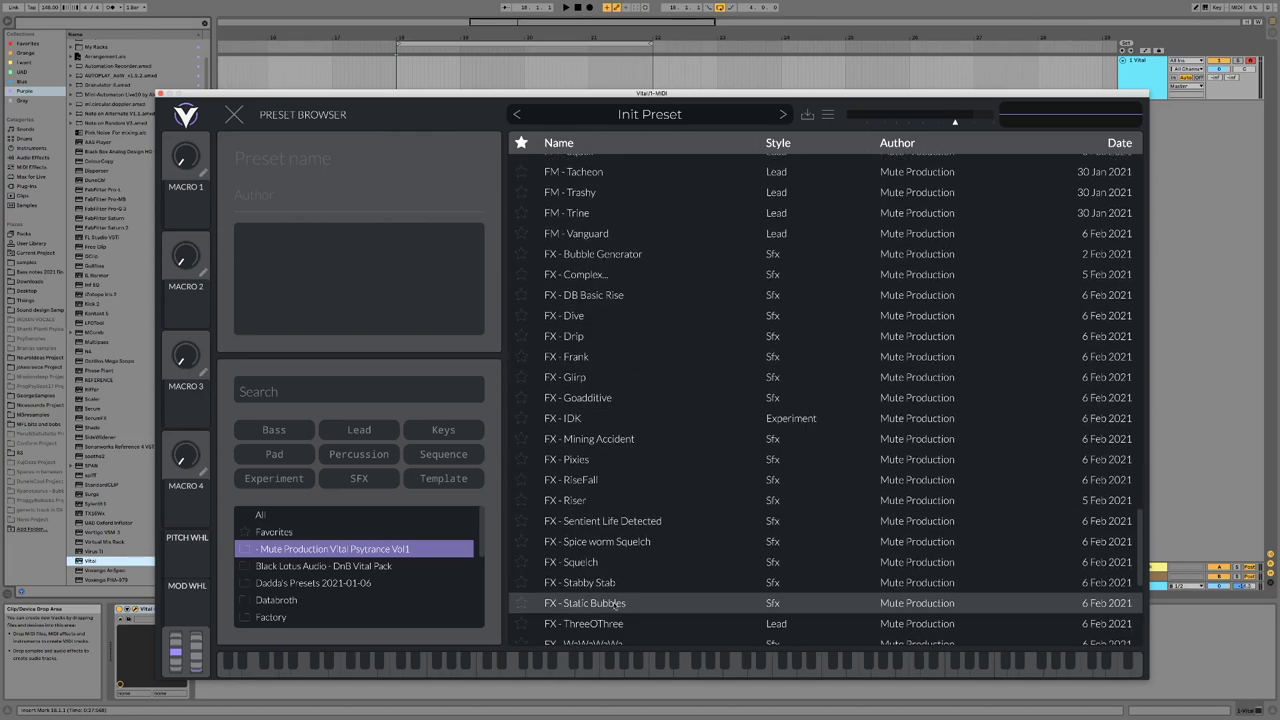
left_click(613, 604)
left_click(162, 94)
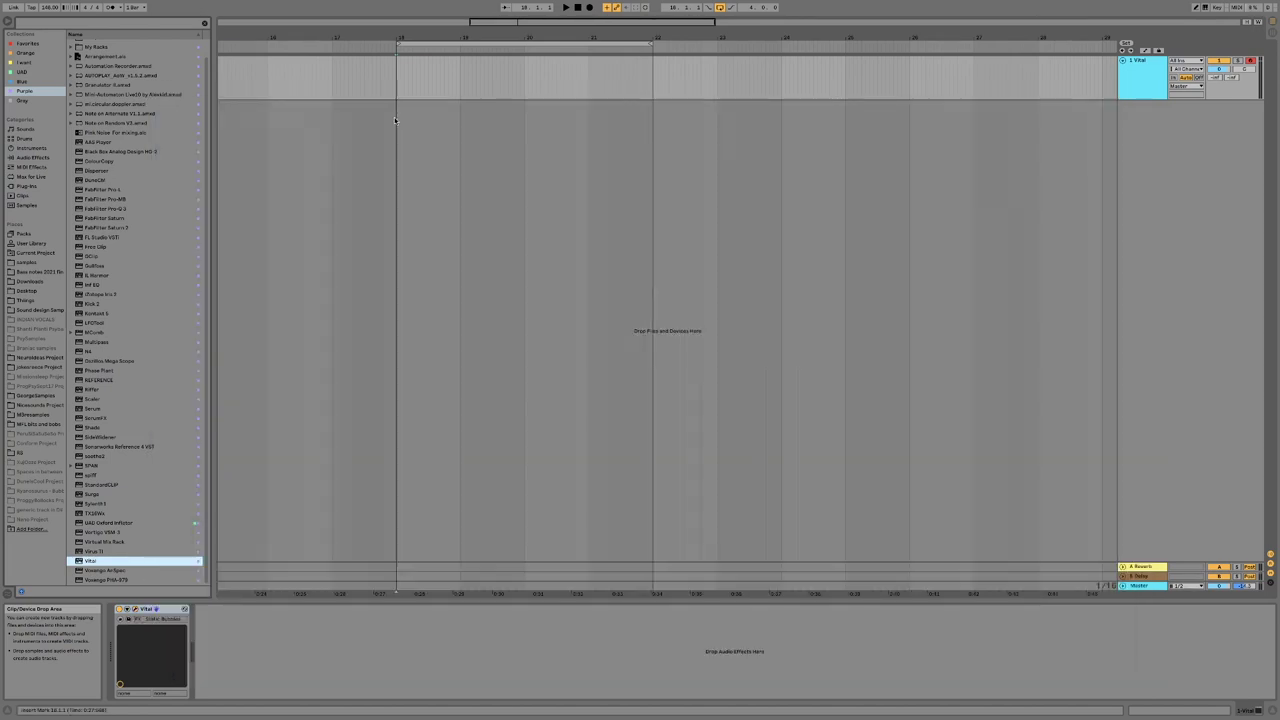
Step: Create an empty four-bar MIDI clip on the Vital track from bar 18 to bar 22
left_click_drag(397, 80, 653, 88)
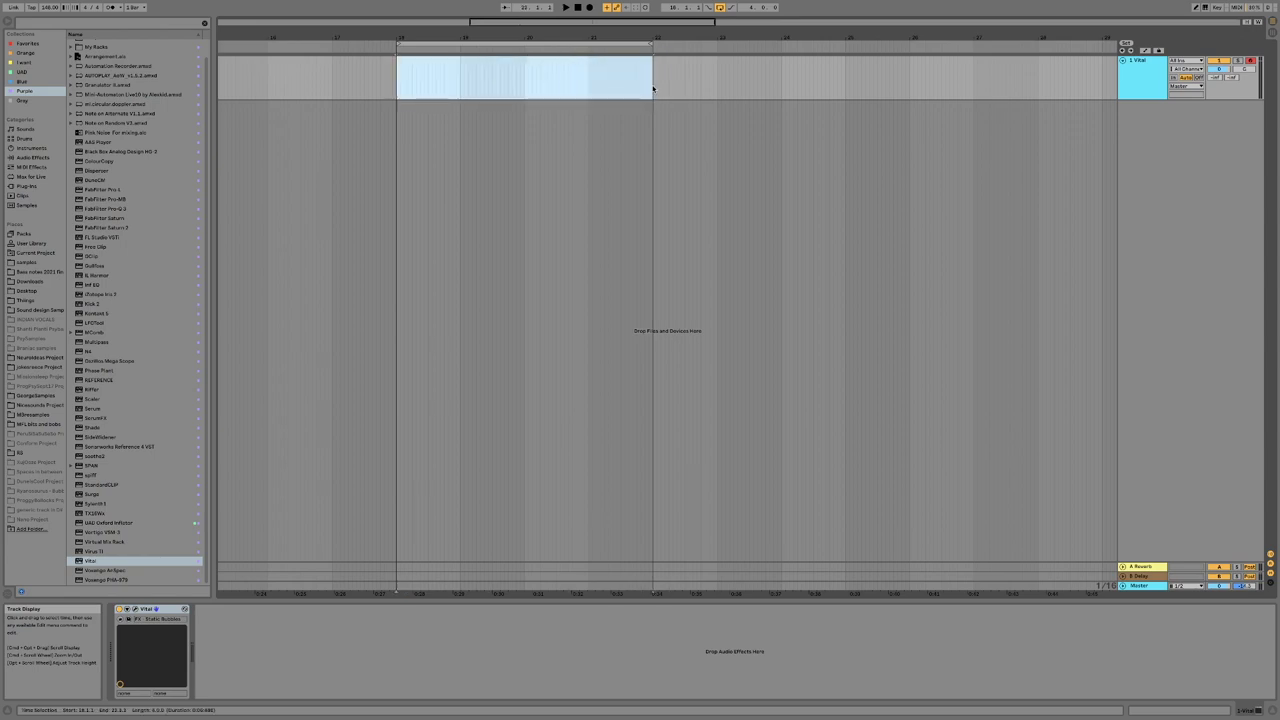
key("super+shift+m")
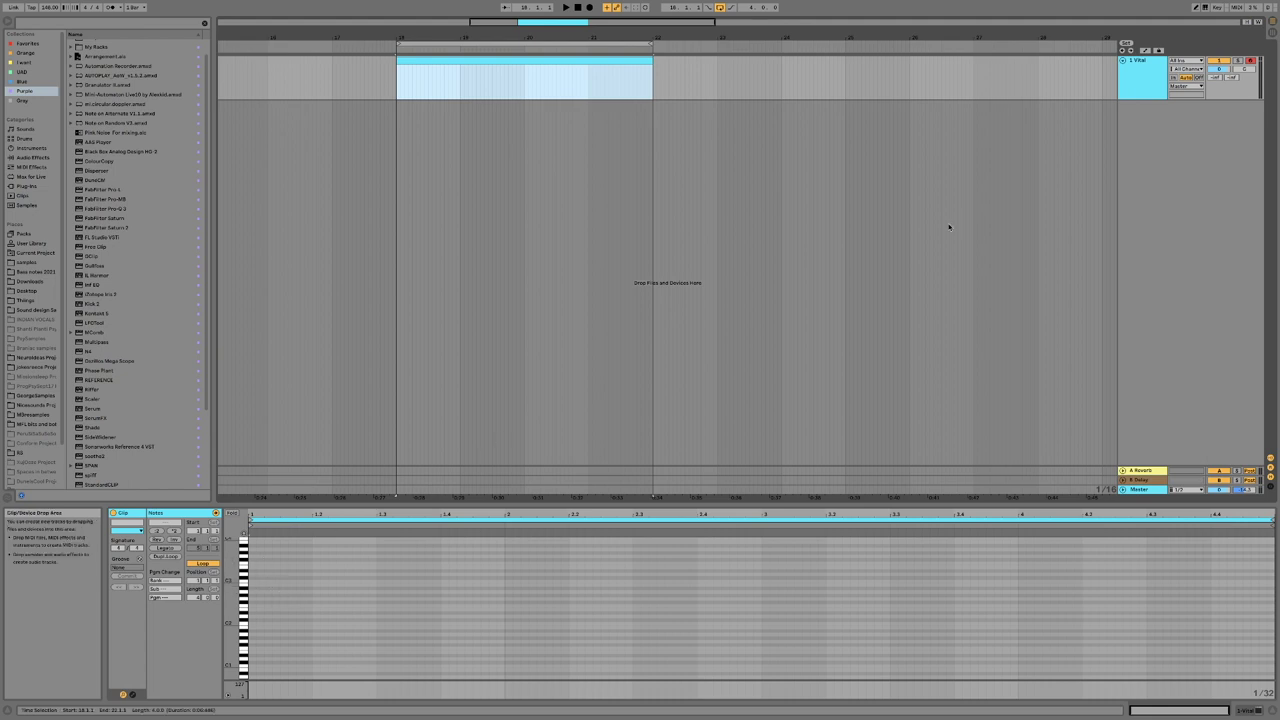
Step: Inspect the transpose snap options of oscillator 1 in the Vital preset
double_click(1145, 82)
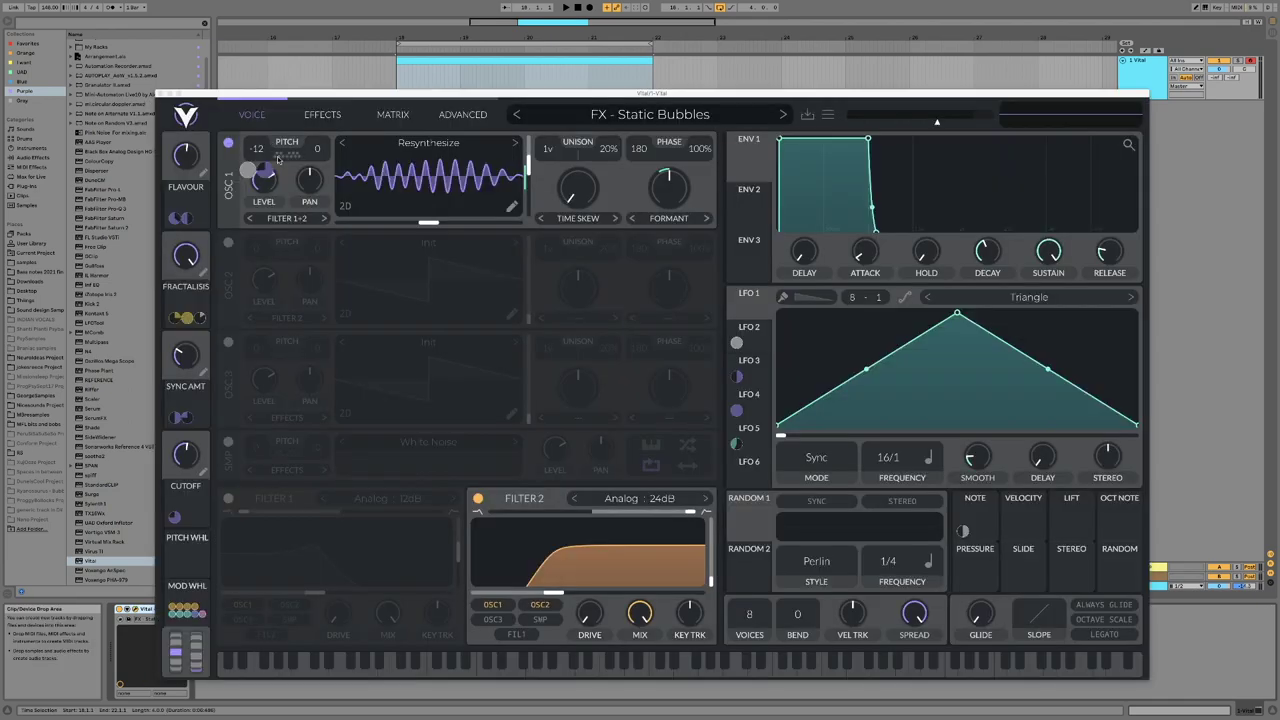
left_click(282, 158)
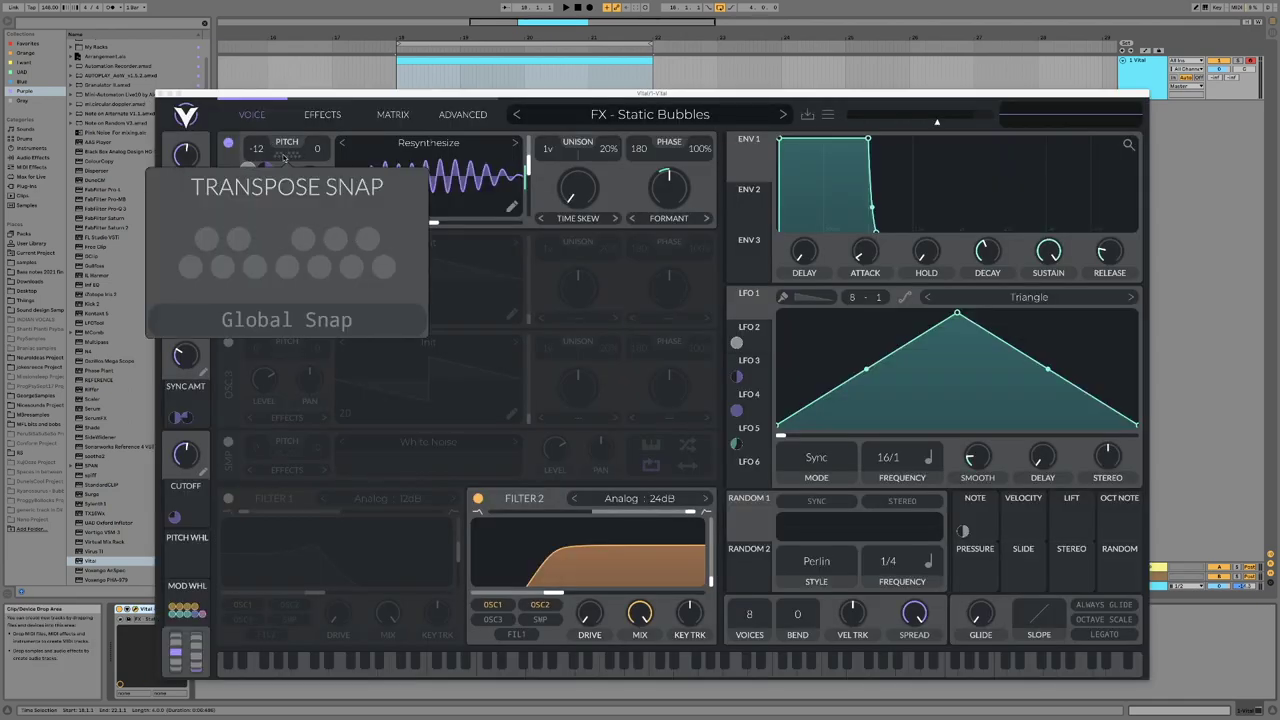
left_click(284, 158)
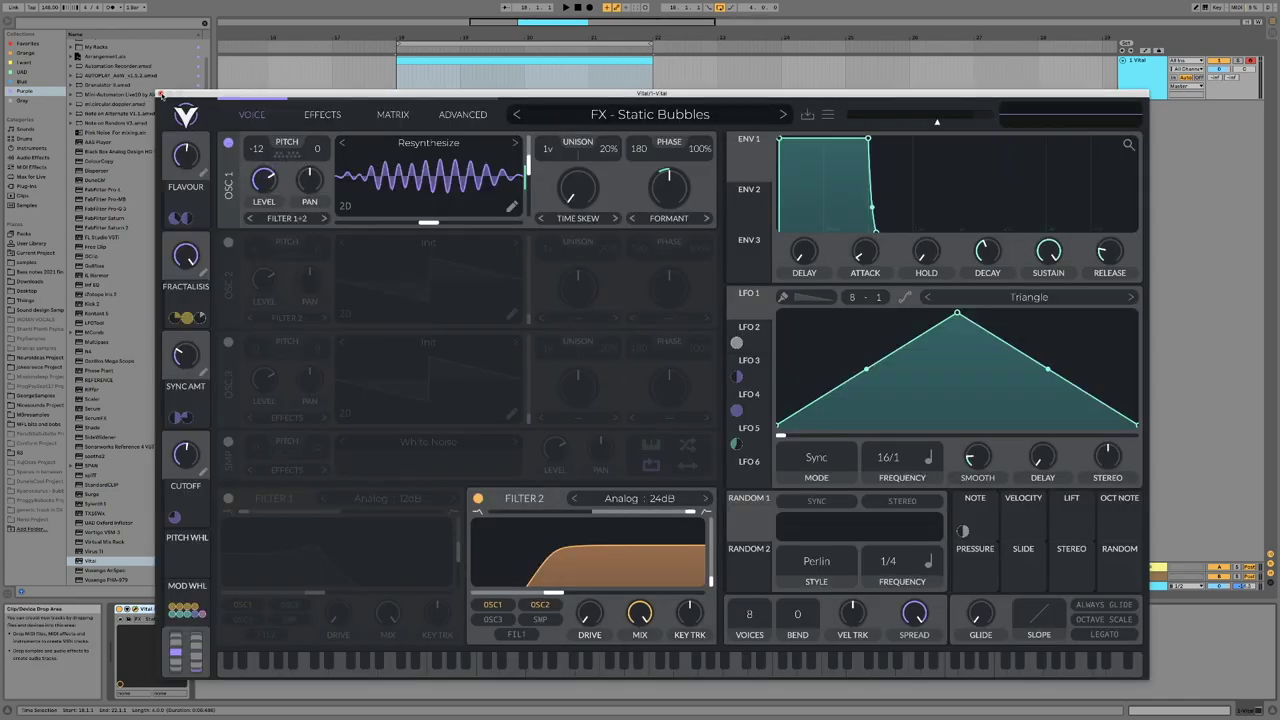
left_click(160, 94)
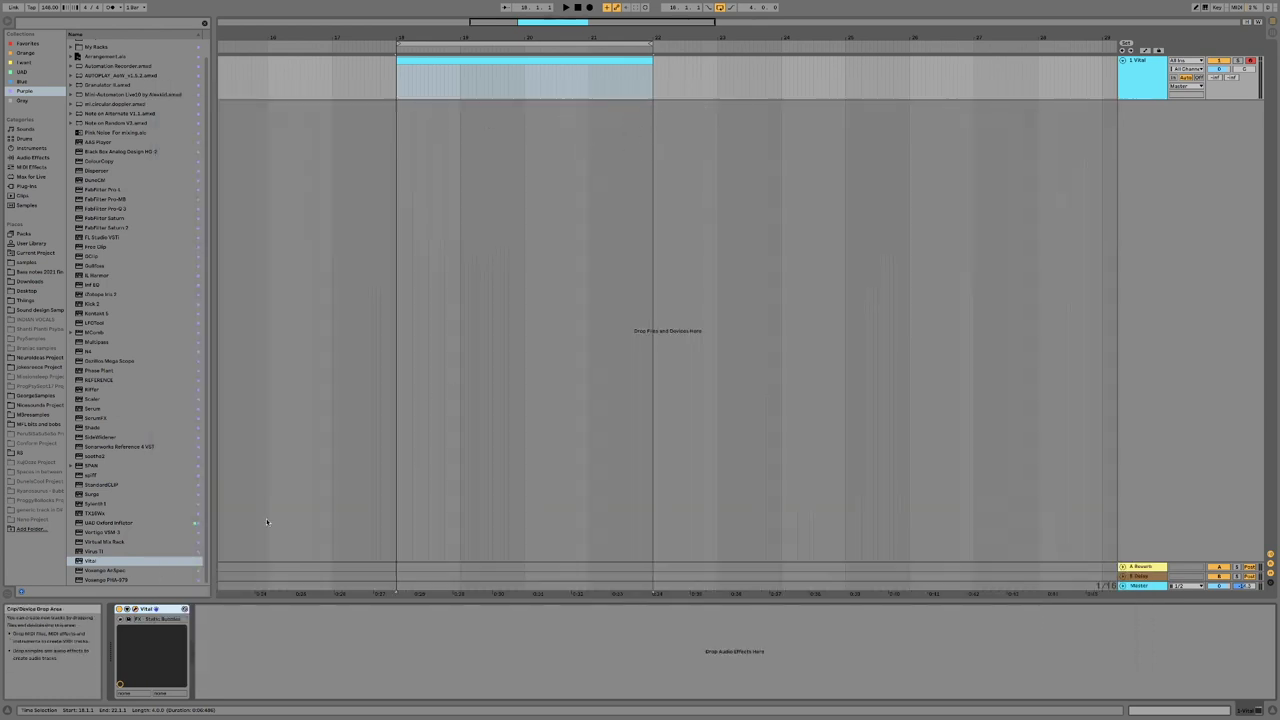
Step: Add a low note at the start of the four-bar clip, extend it with Legato to the full length, and audition it soloed
left_click(436, 63)
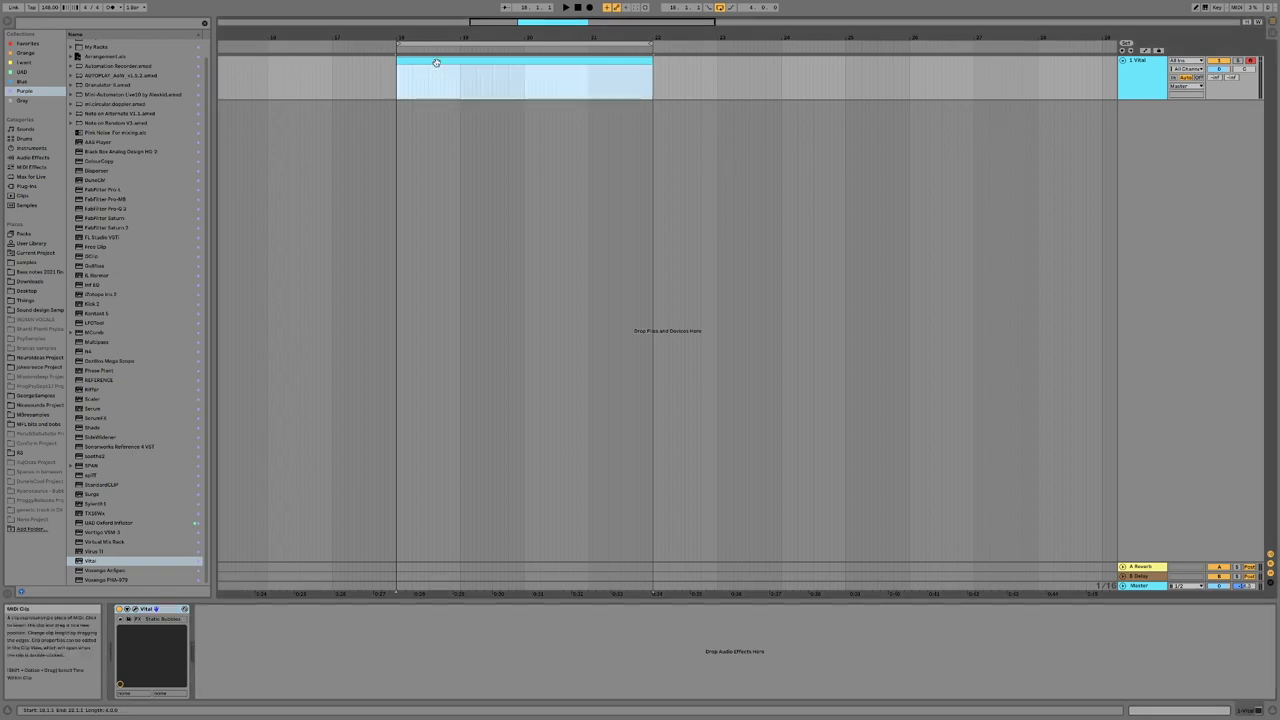
double_click(436, 63)
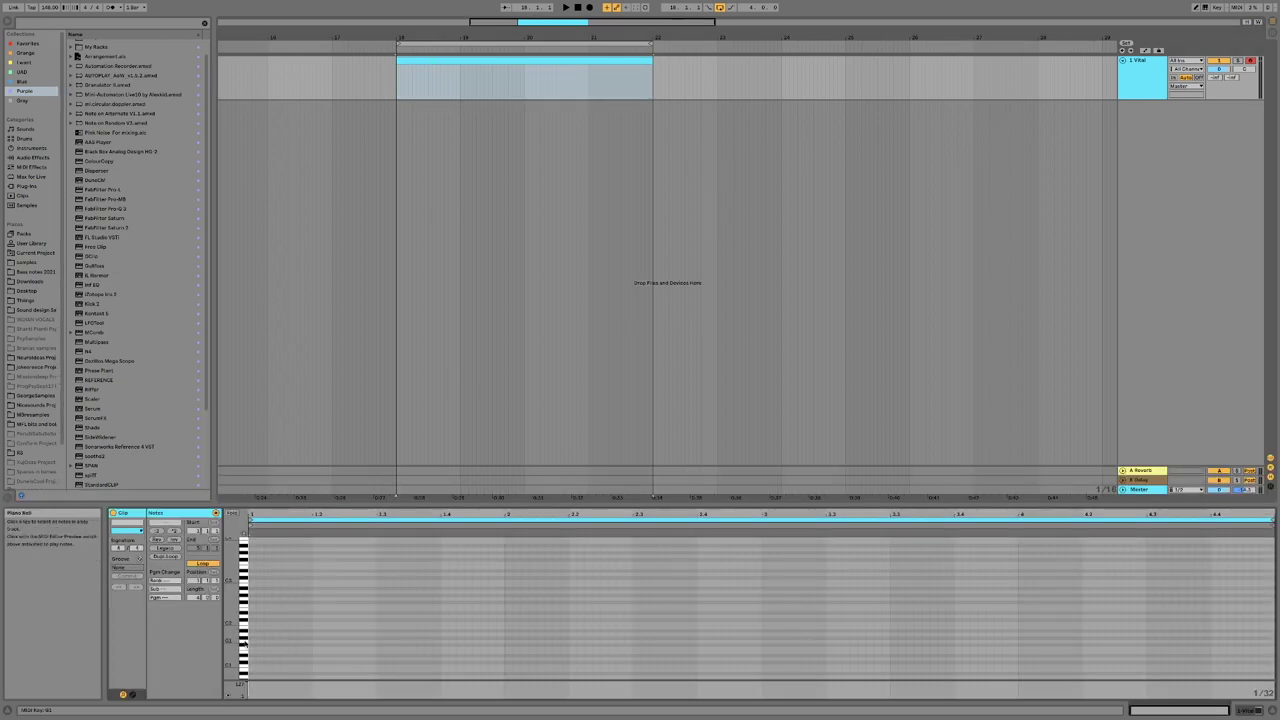
double_click(252, 644)
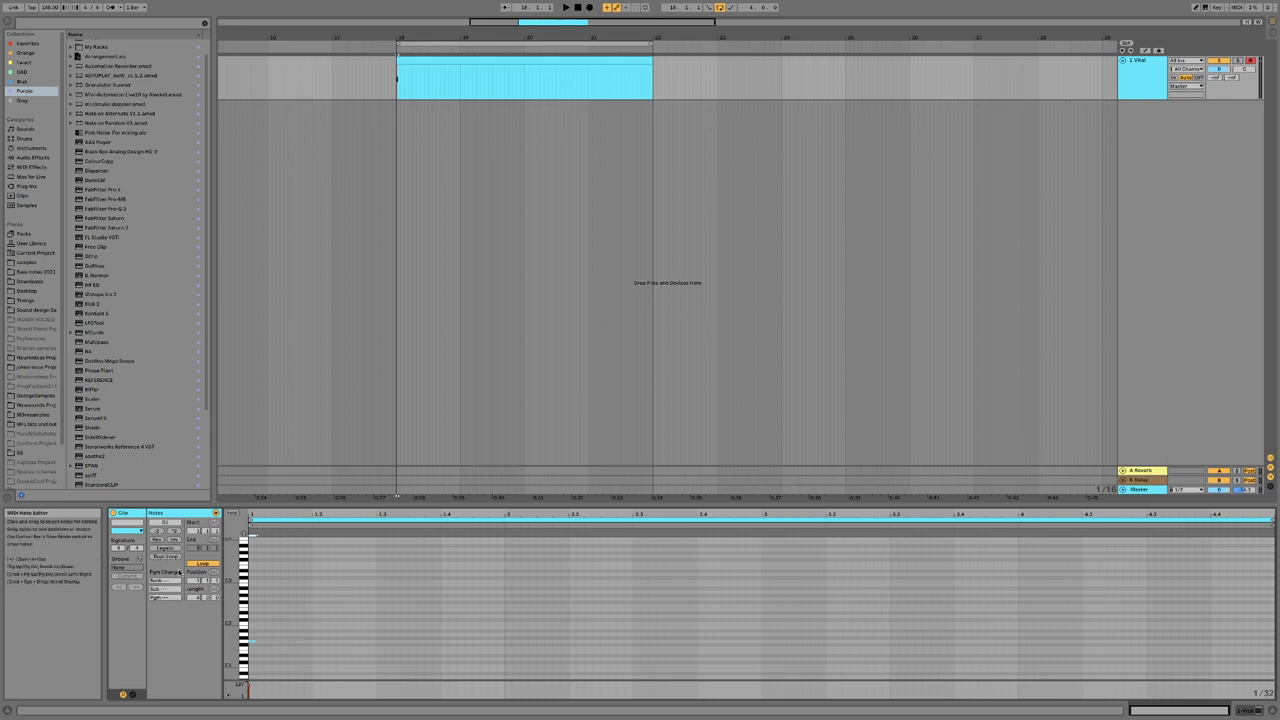
left_click(165, 548)
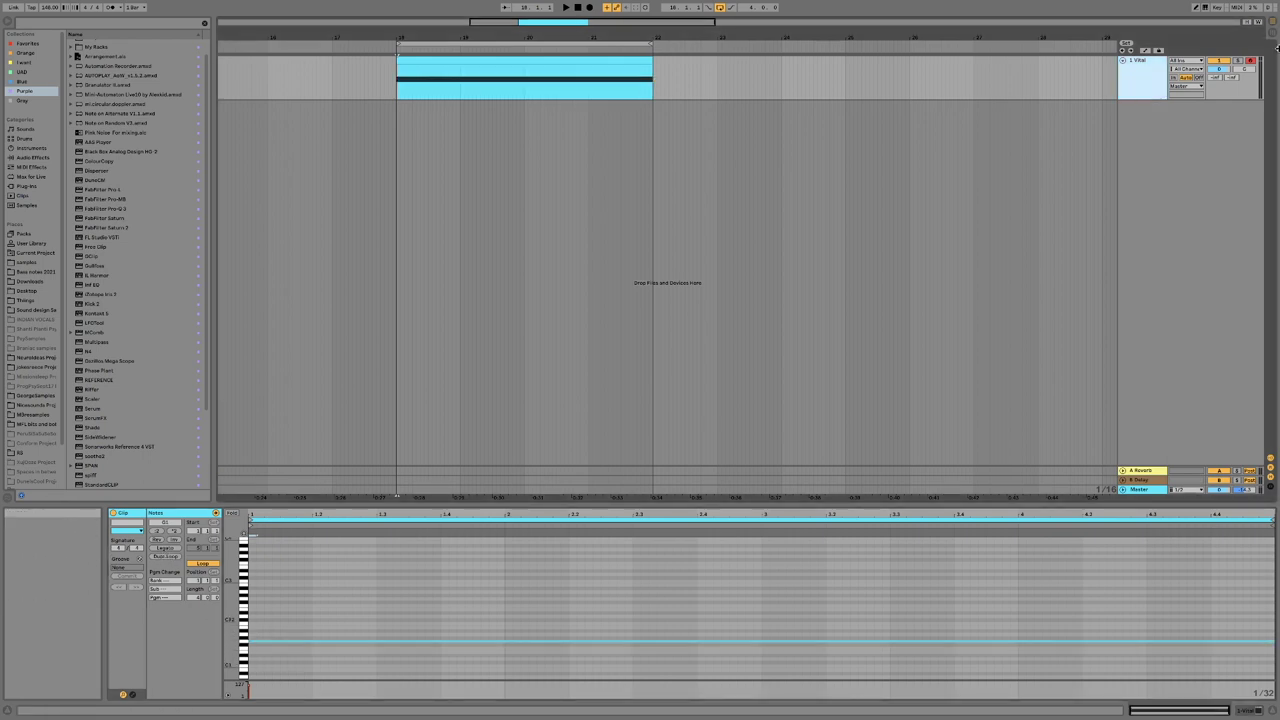
left_click(1237, 61)
key("space")
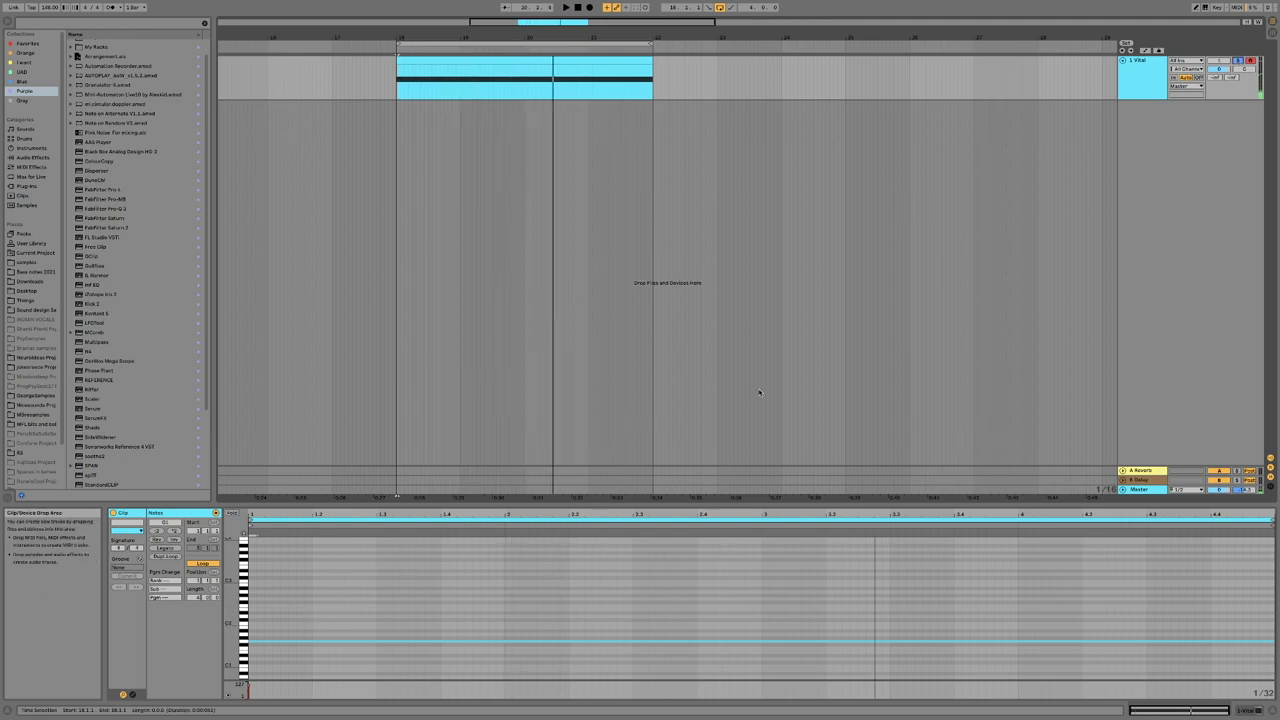
Step: Expose Vital's Macro 1 to Macro 4 as parameters on its device in the track's device chain
double_click(1149, 80)
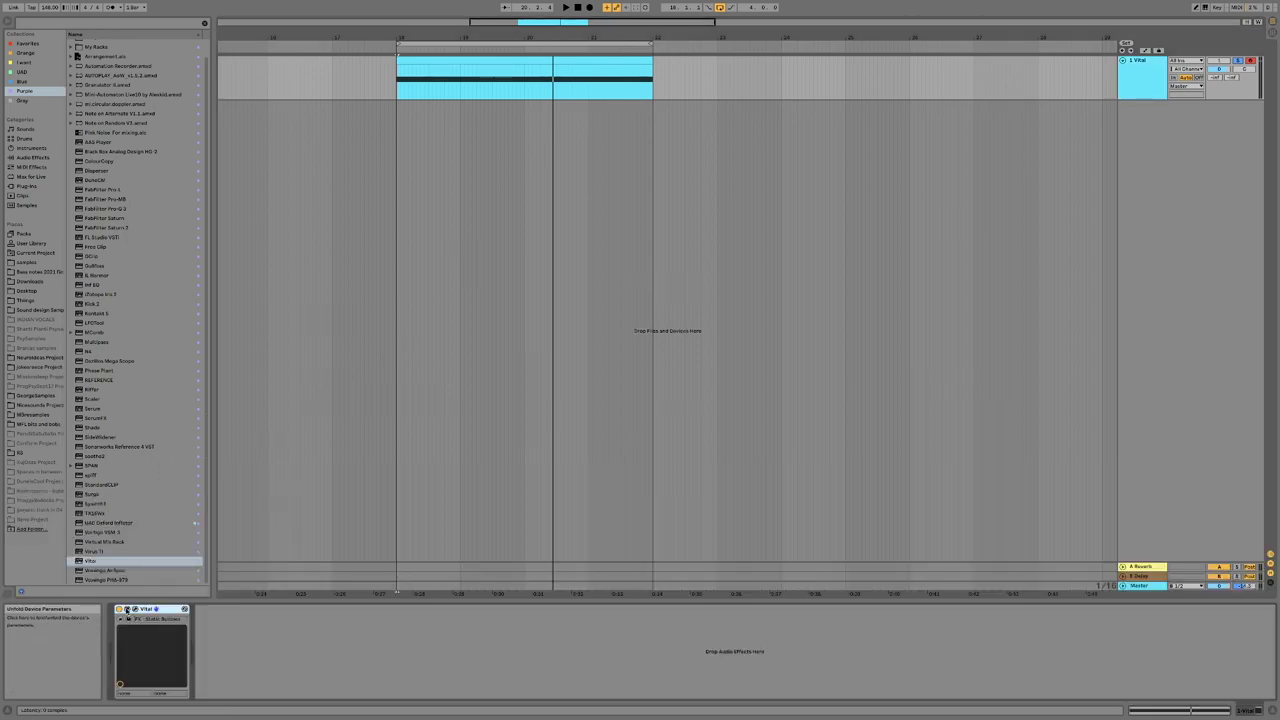
left_click(127, 609)
left_click(211, 609)
key("super+alt+p")
left_click(212, 609)
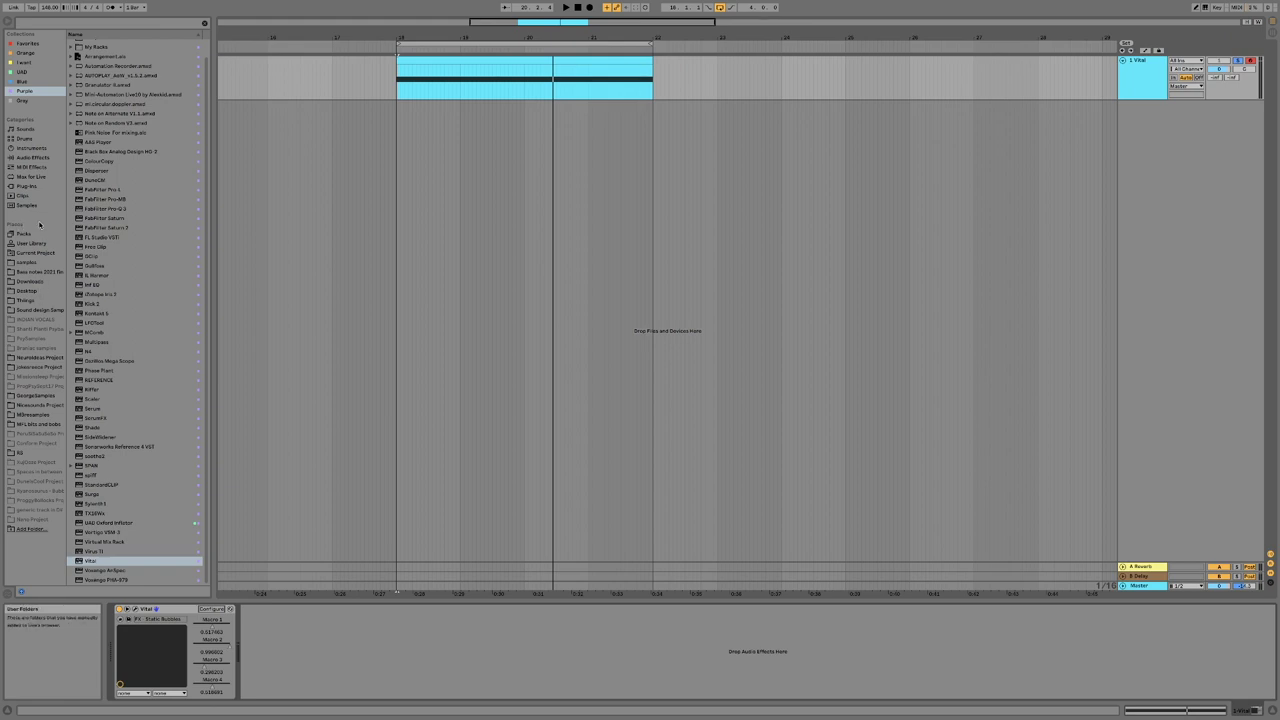
Step: Add four Max for Live LFO devices after Vital with Random waveforms, mapped to Macro 1 through Macro 4
left_click(31, 176)
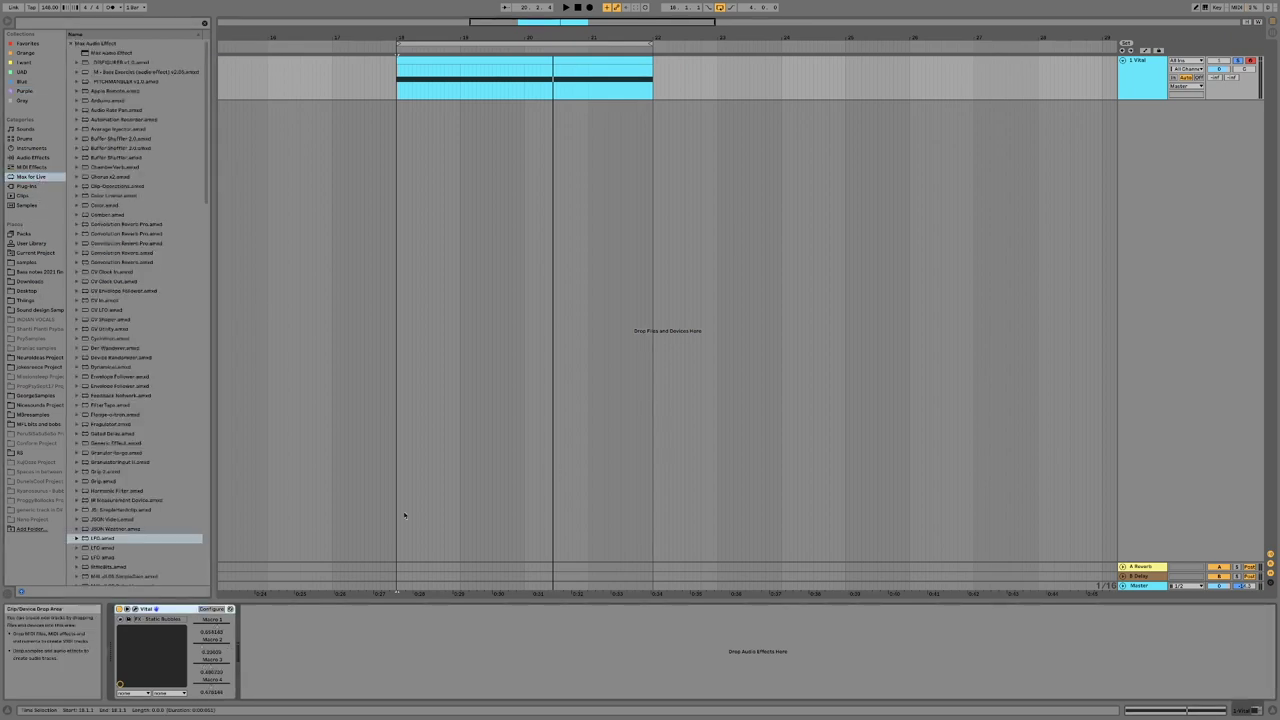
double_click(102, 538)
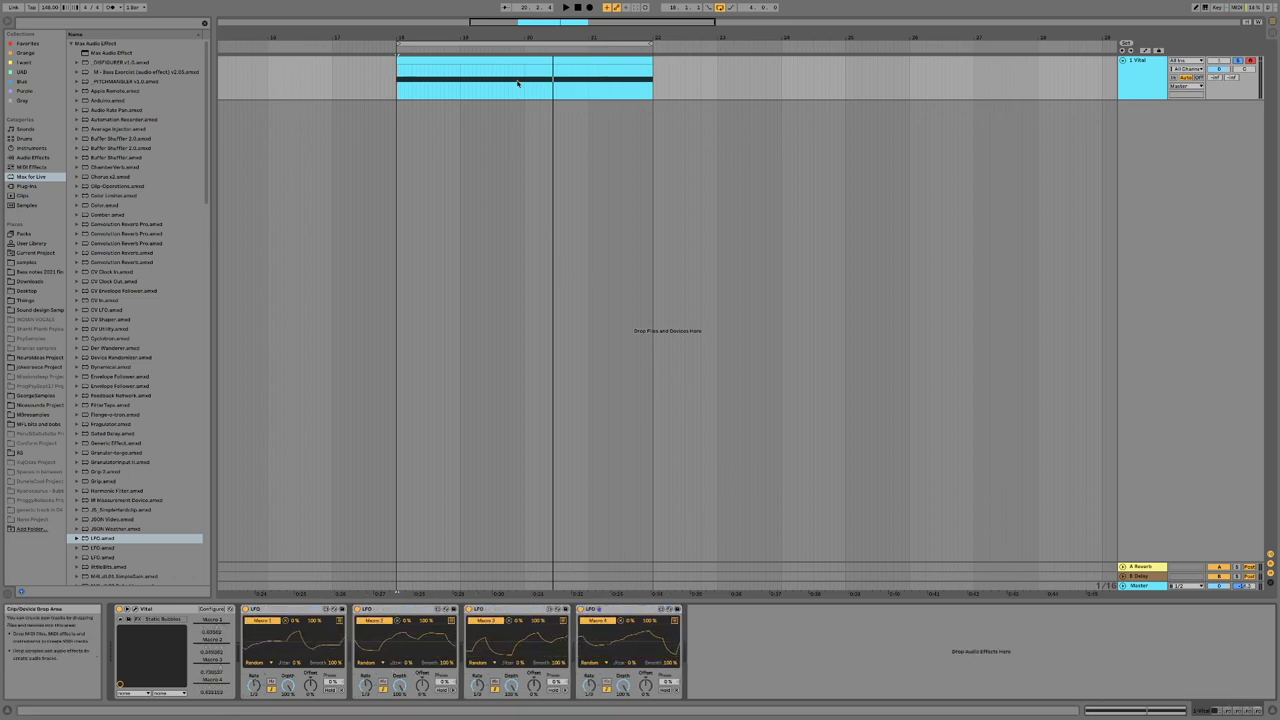
Step: Play the Vital clip to hear the random LFO modulation on the macros
left_click(409, 74)
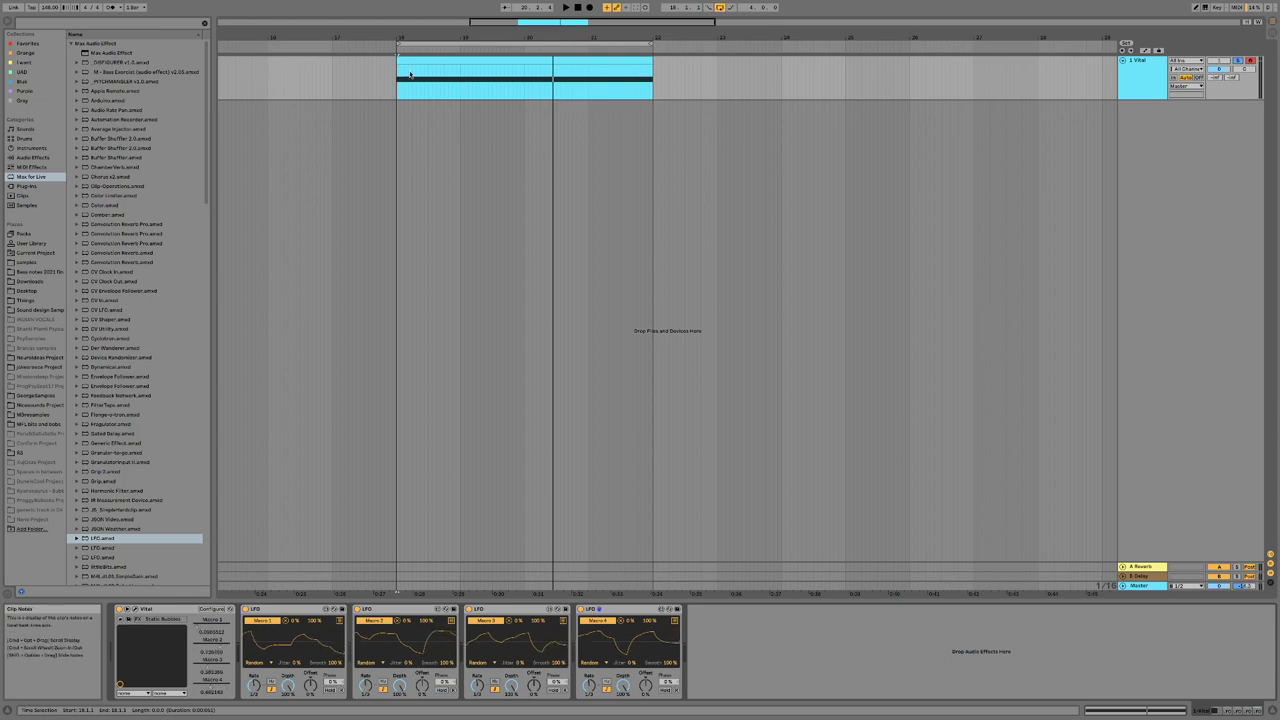
left_click(523, 59)
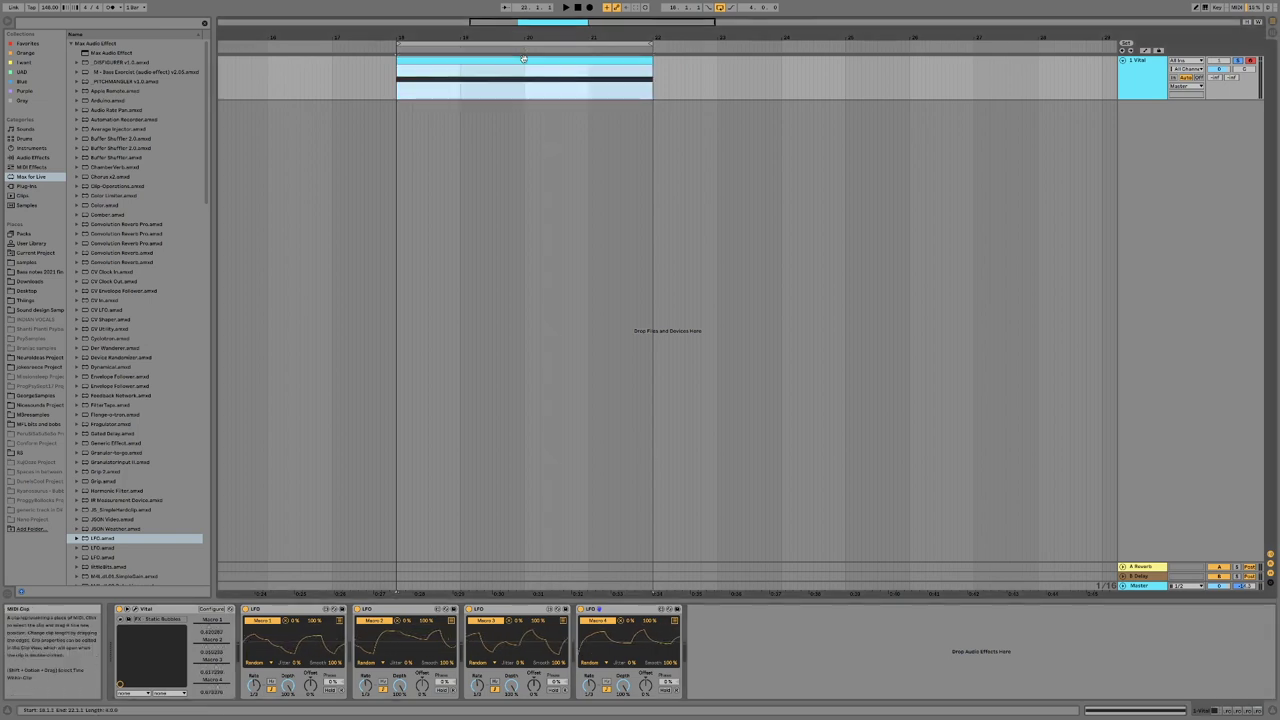
key("space")
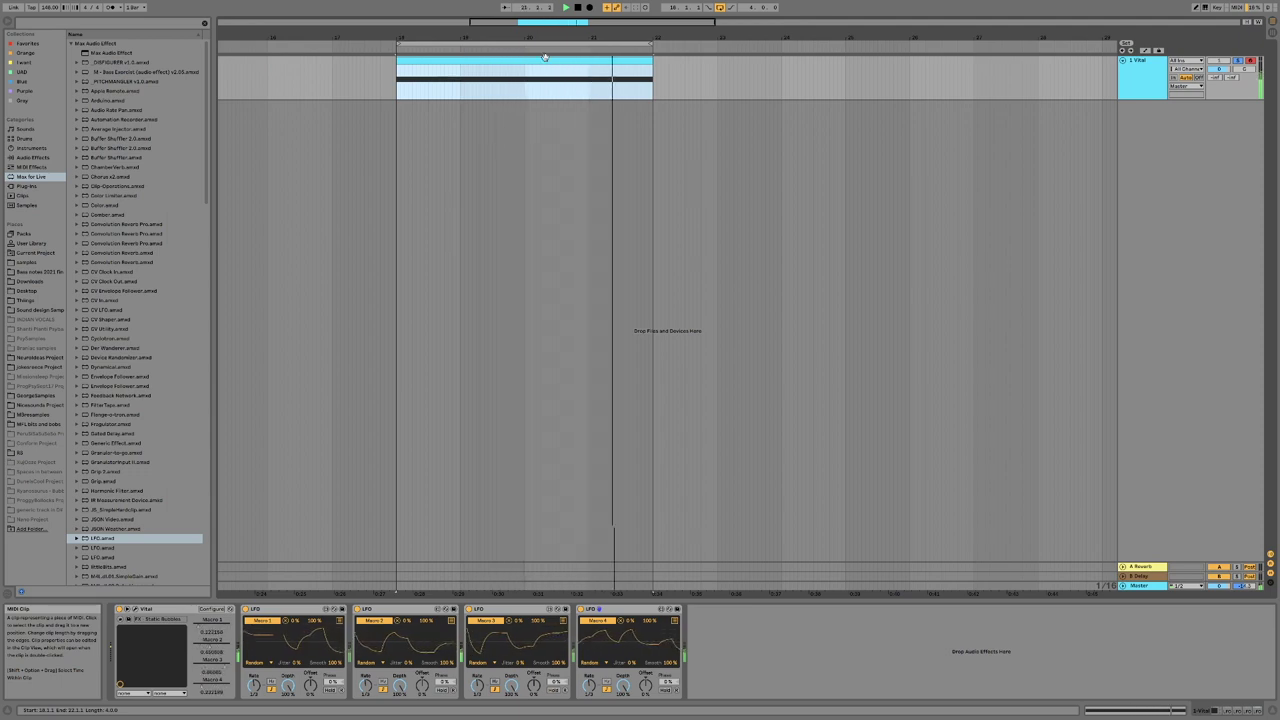
key("space")
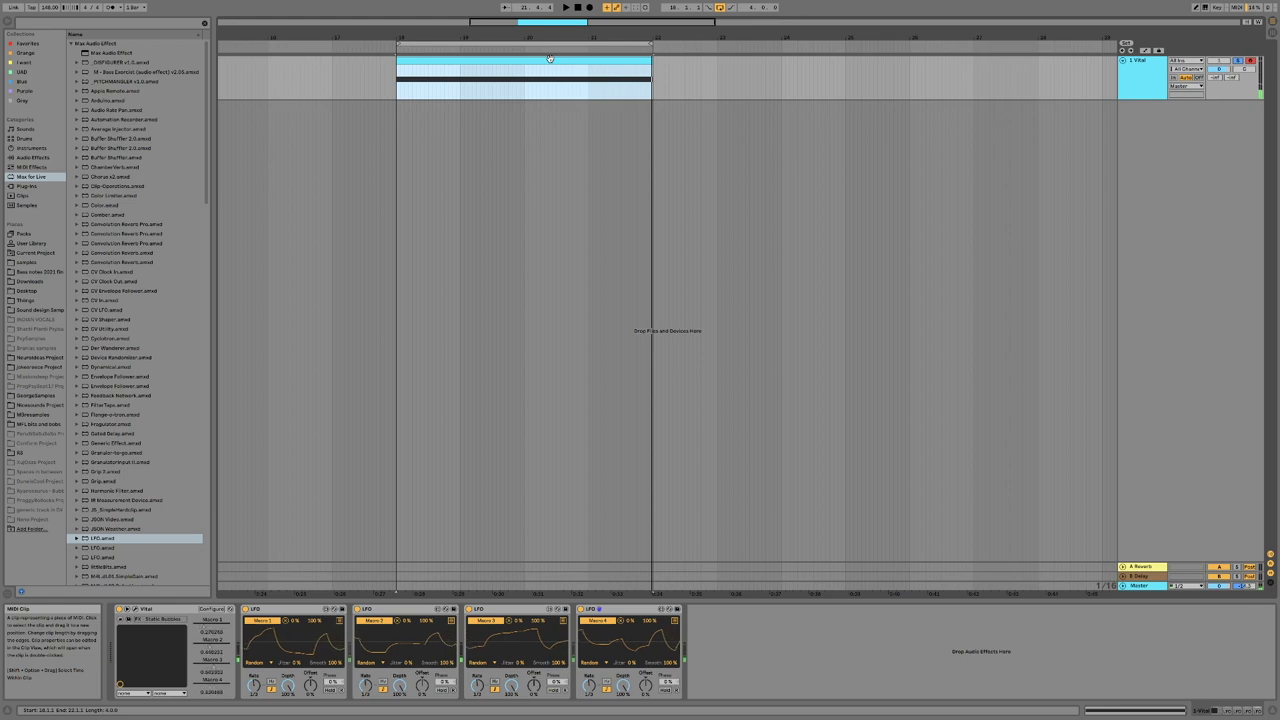
Step: Duplicate the four-bar clip, consolidate both into one eight-bar clip, and set the loop range to cover it
key("super+d")
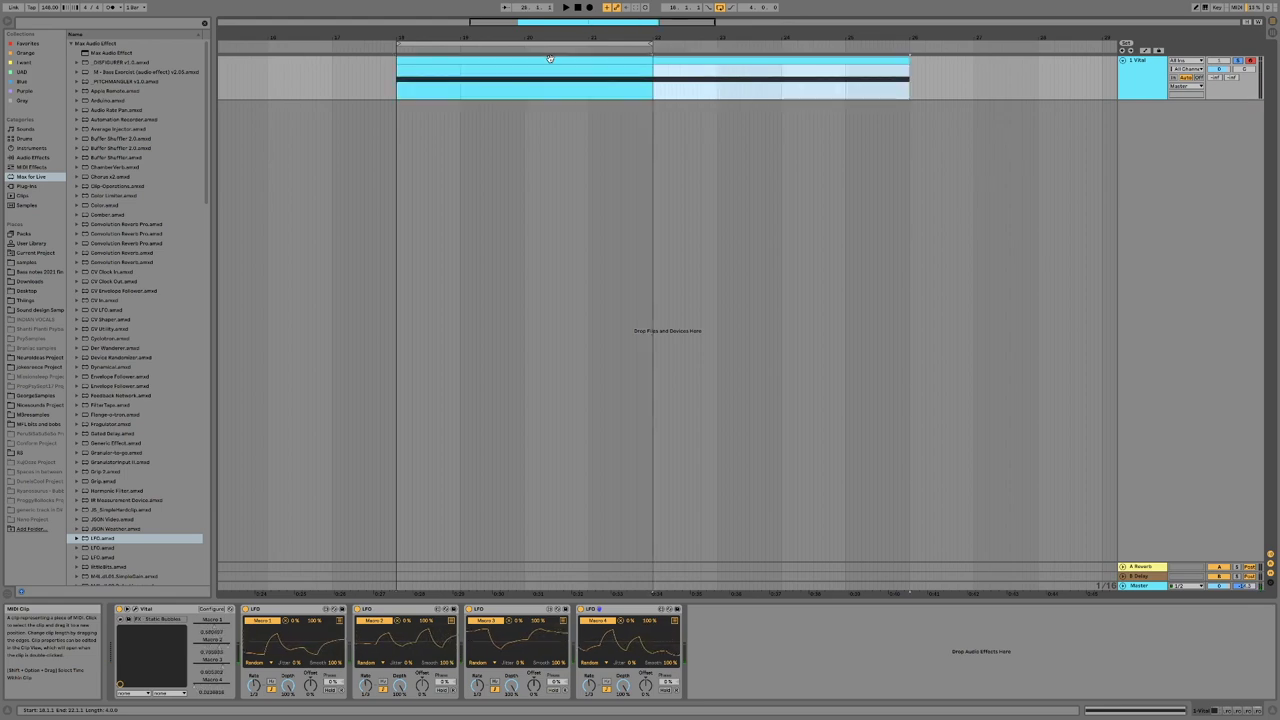
left_click(550, 59)
left_click(670, 58, "shift")
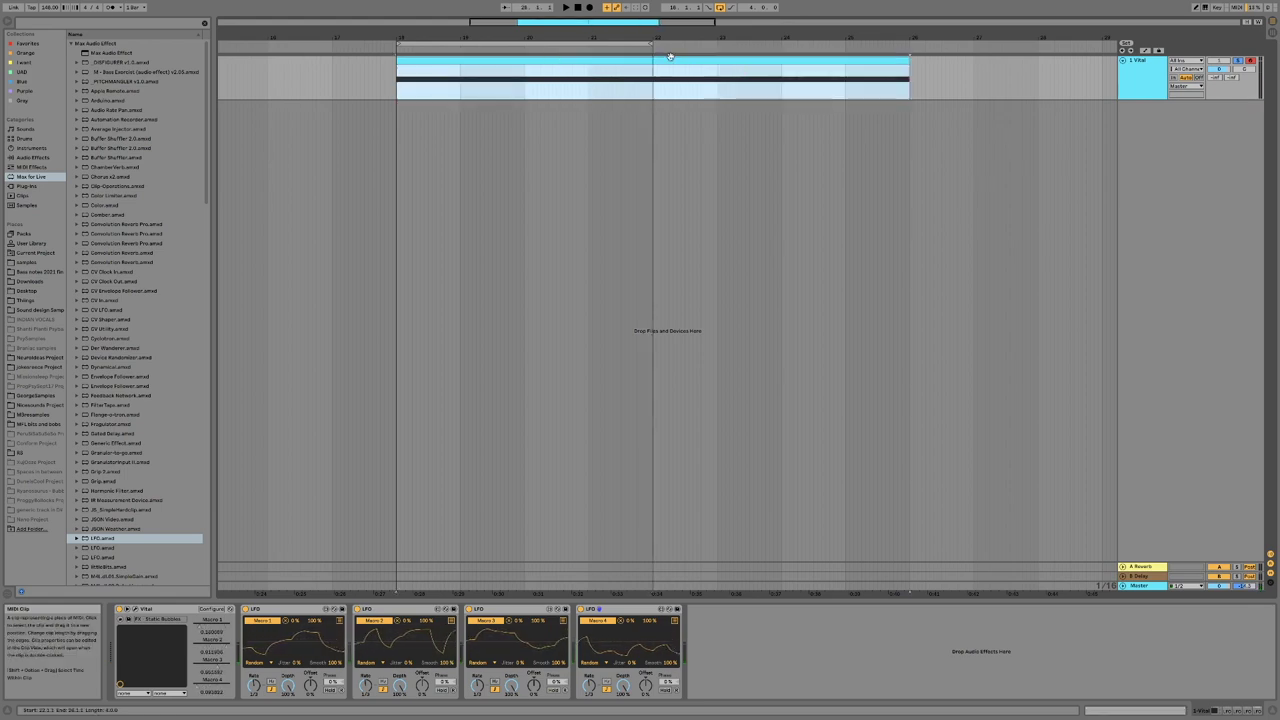
key("super+j")
key("super+l")
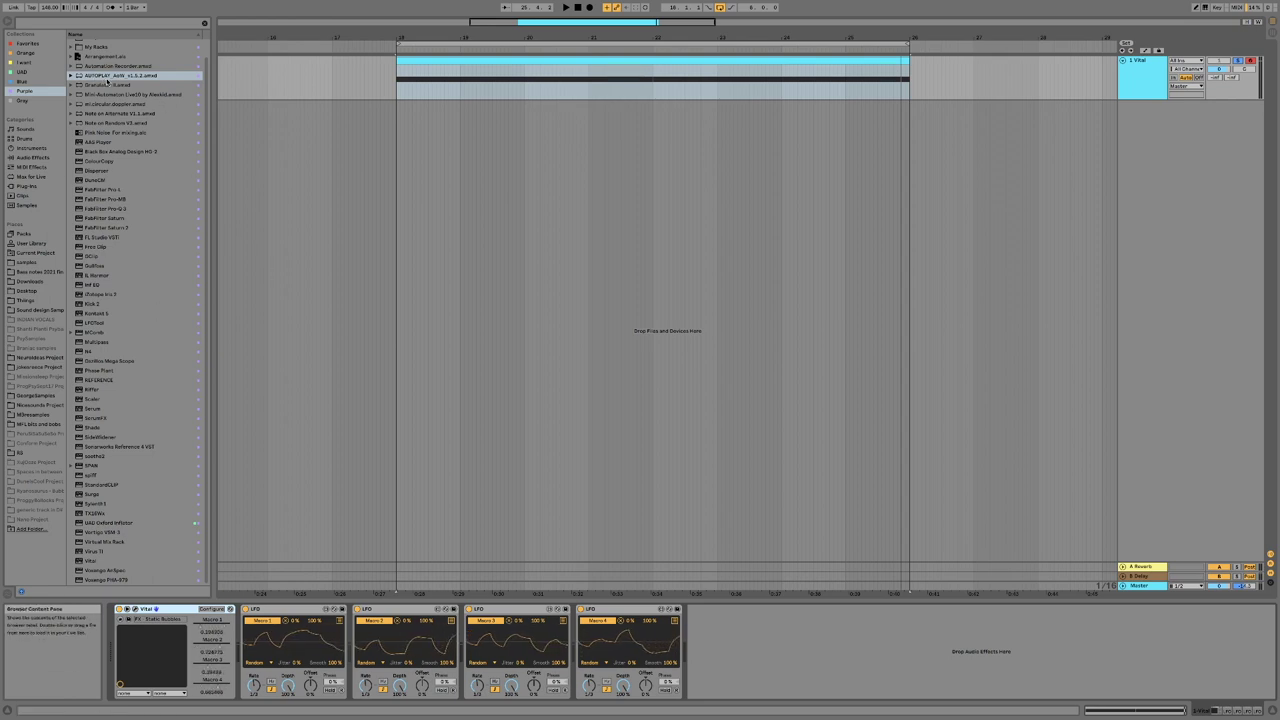
Step: Load the AutoPlay v1.5.2 MIDI device before Vital and lower its 1/32 note length probability
left_click(105, 77)
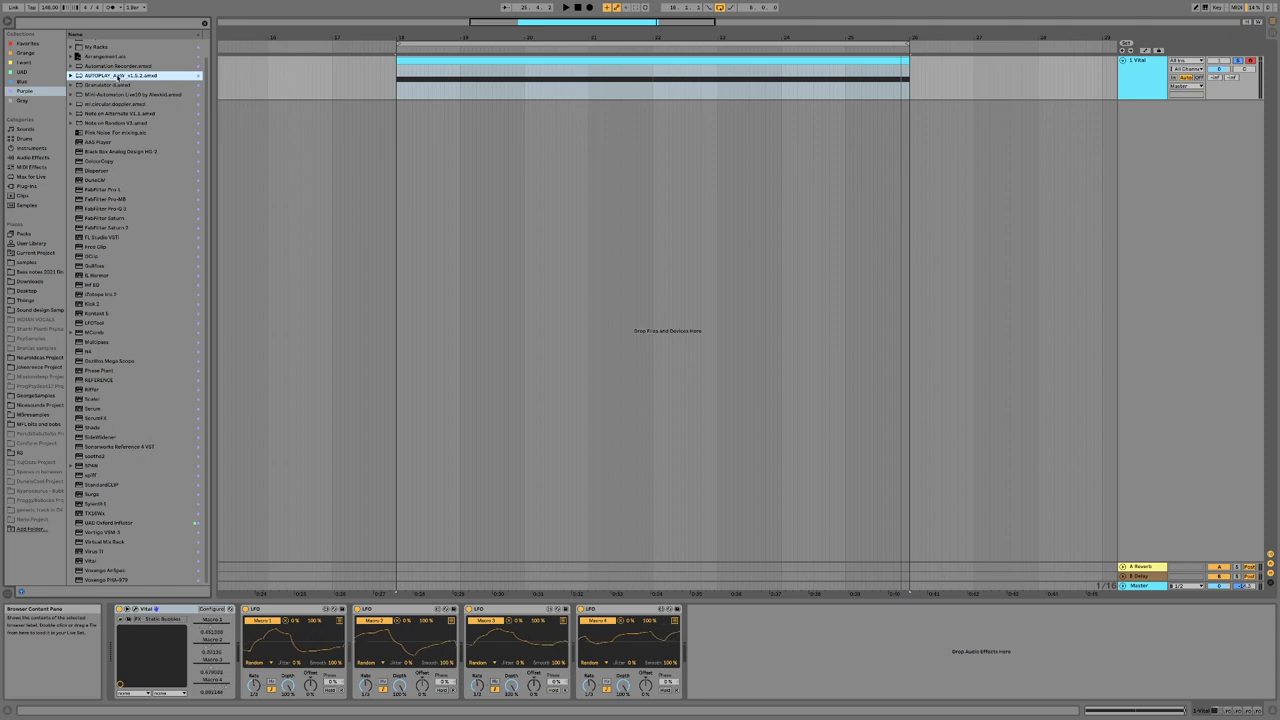
double_click(100, 77)
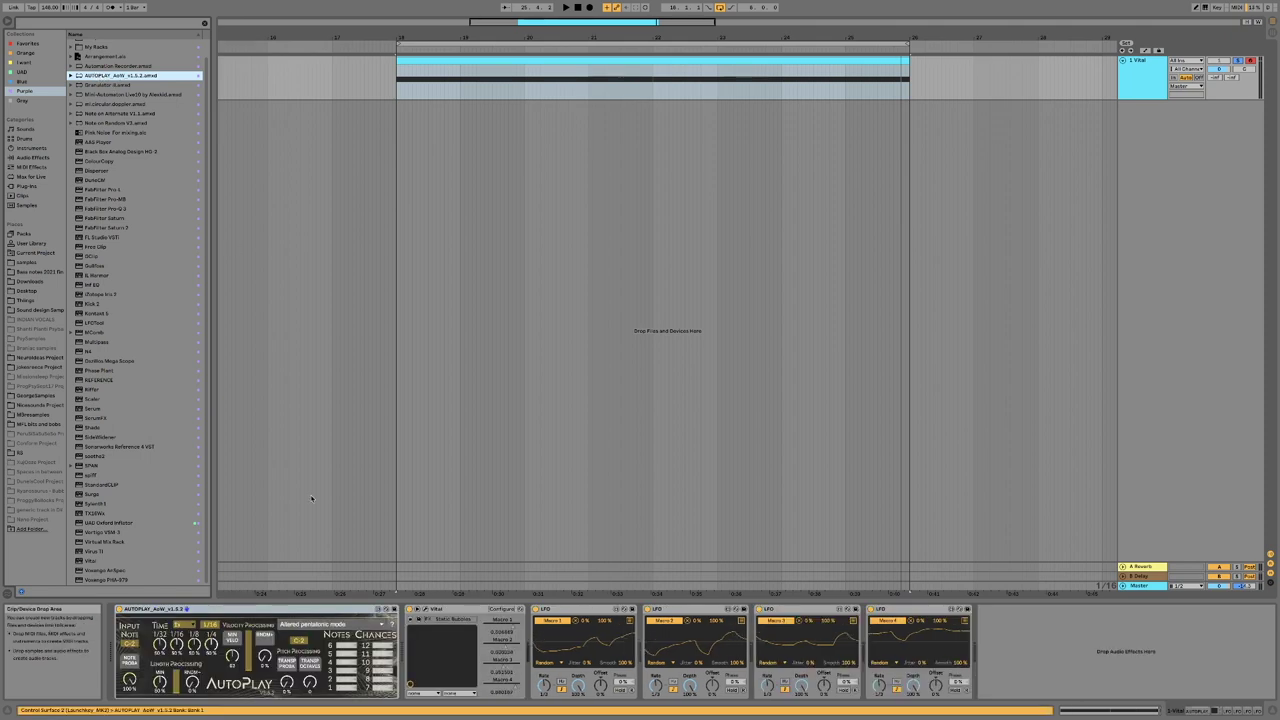
left_click_drag(161, 645, 161, 688)
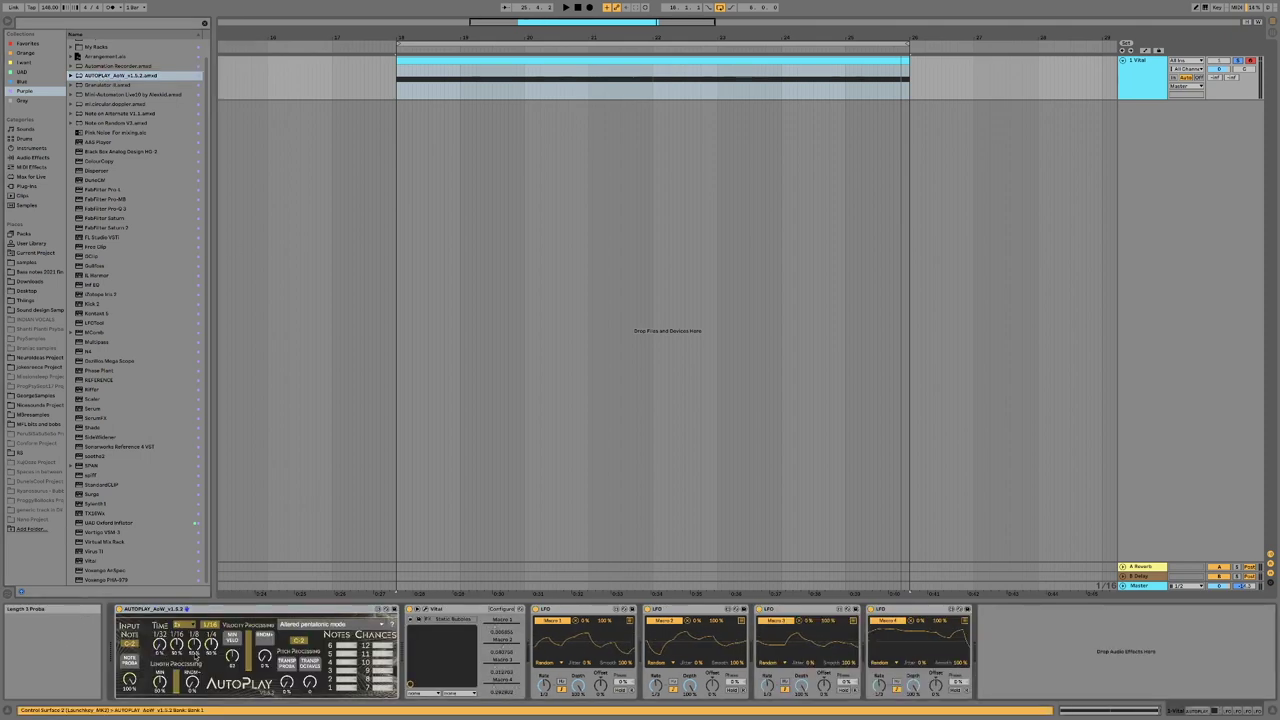
Step: Set AutoPlay's 1/8 probability to 0 % and 1/16 to 100 %, and widen its length and velocity ranges
left_click_drag(195, 649, 195, 688)
left_click_drag(176, 645, 176, 610)
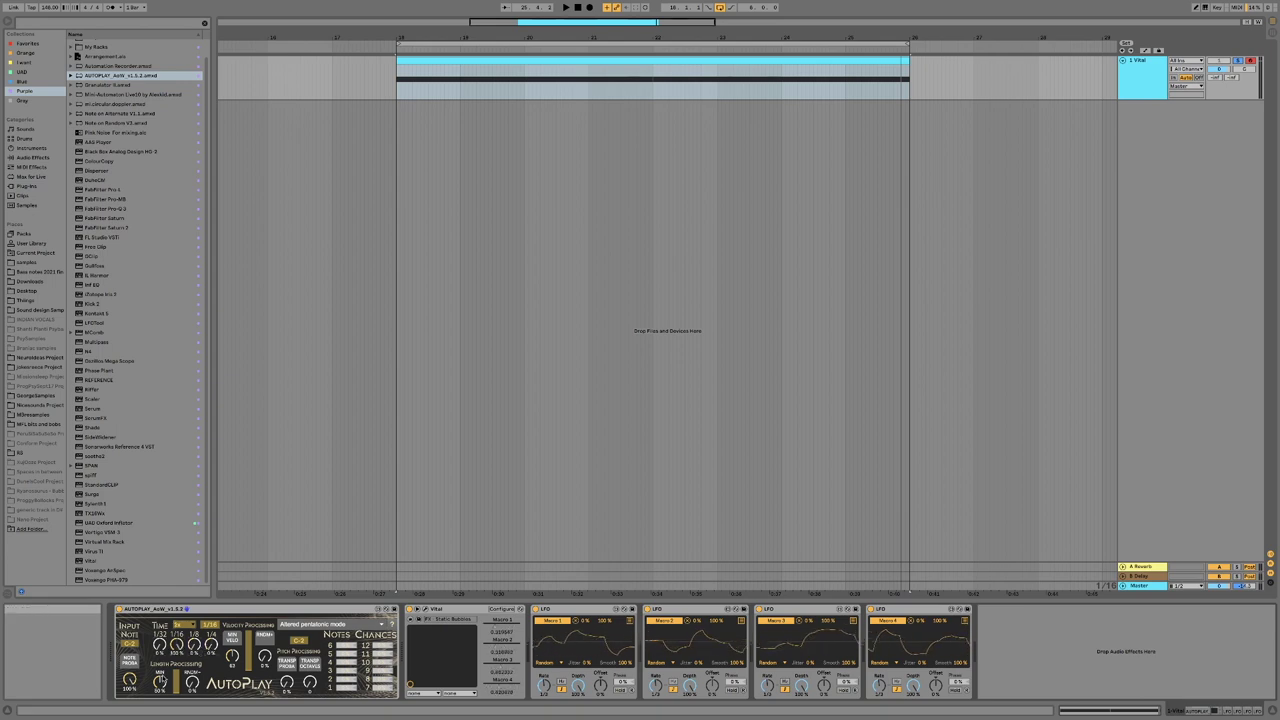
left_click_drag(160, 681, 160, 712)
left_click_drag(192, 681, 192, 630)
left_click_drag(232, 657, 265, 610)
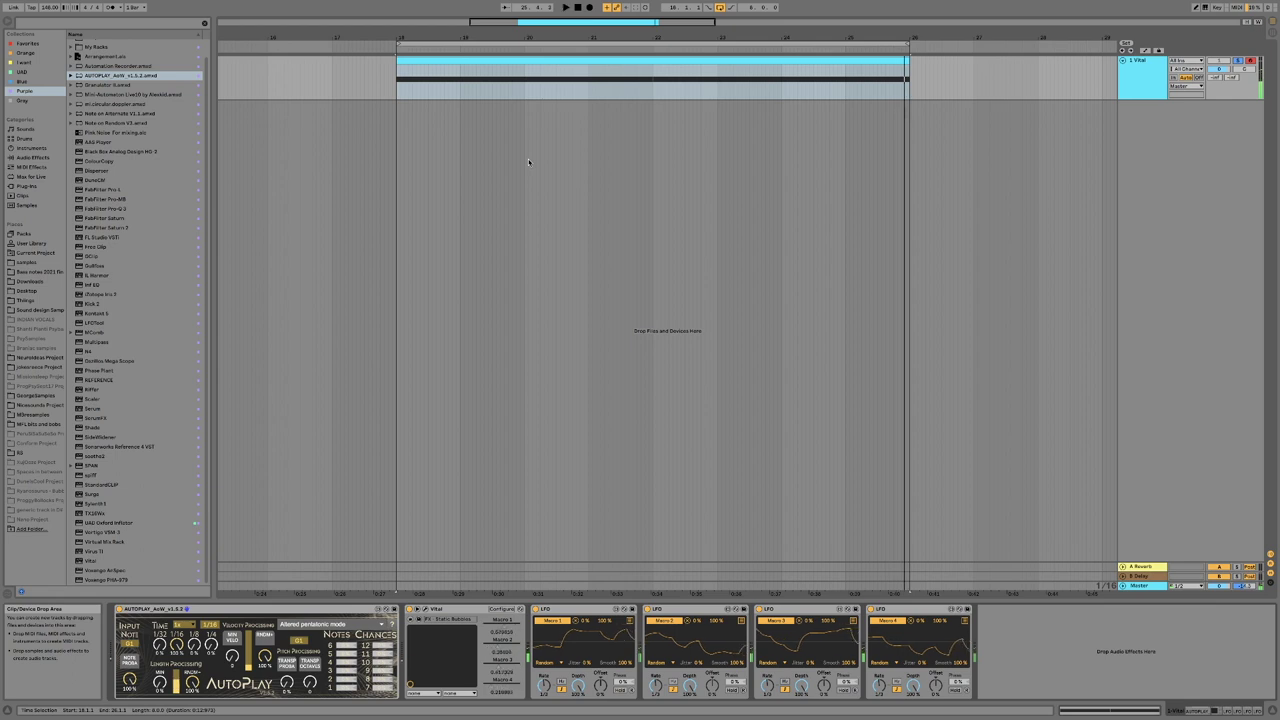
Step: Freeze the Vital track and copy its frozen clip as audio onto a new audio track below
right_click(1150, 100)
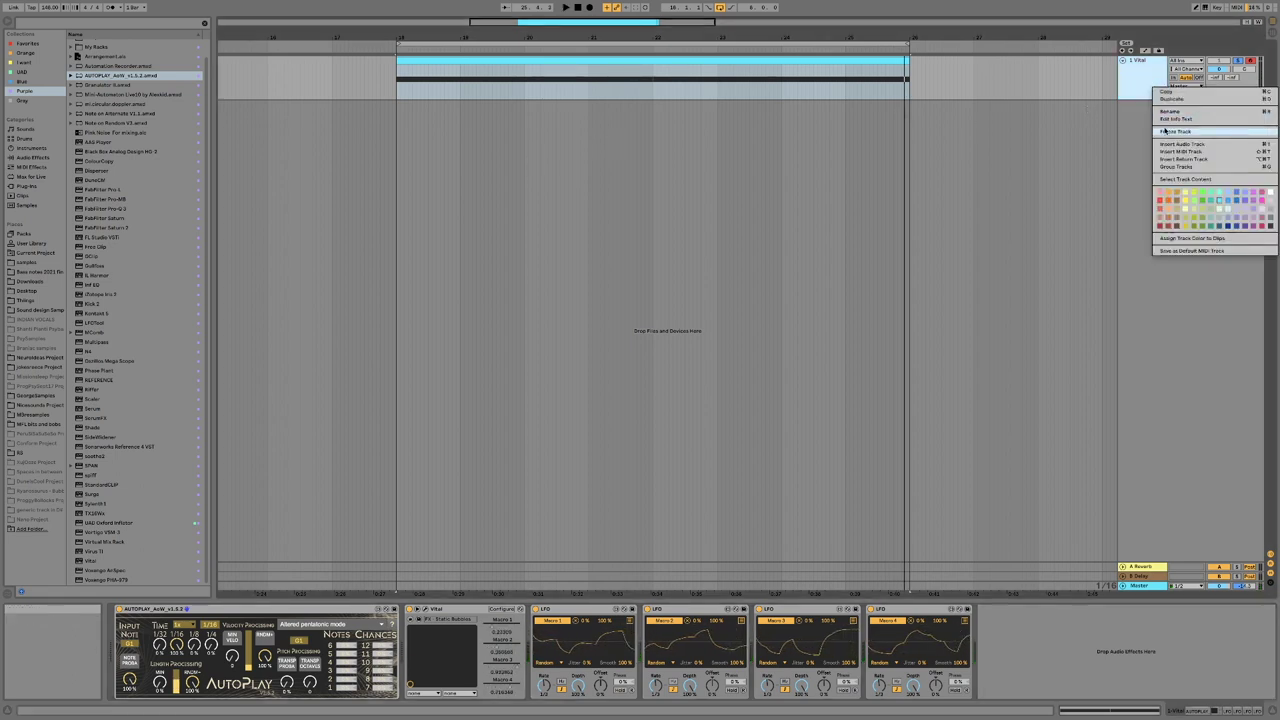
left_click(1176, 131)
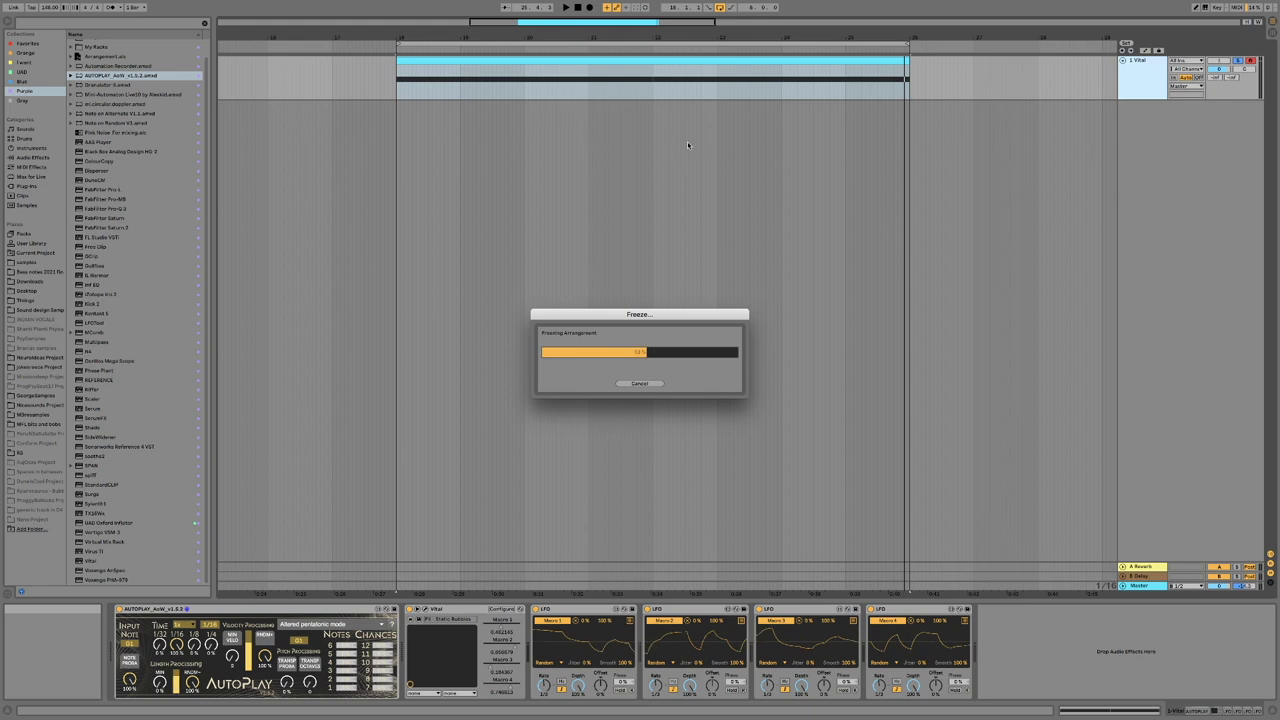
right_click(773, 130)
left_click(757, 123)
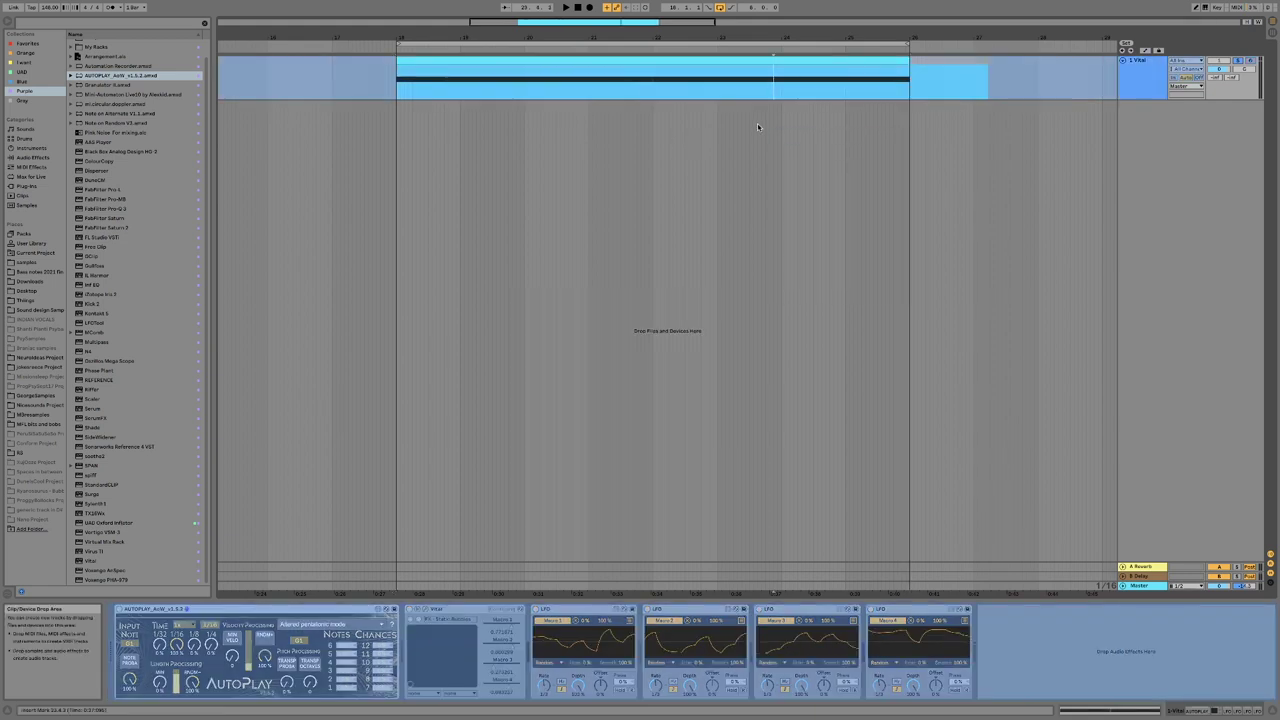
key("super+t")
left_click_drag(711, 60, 711, 117)
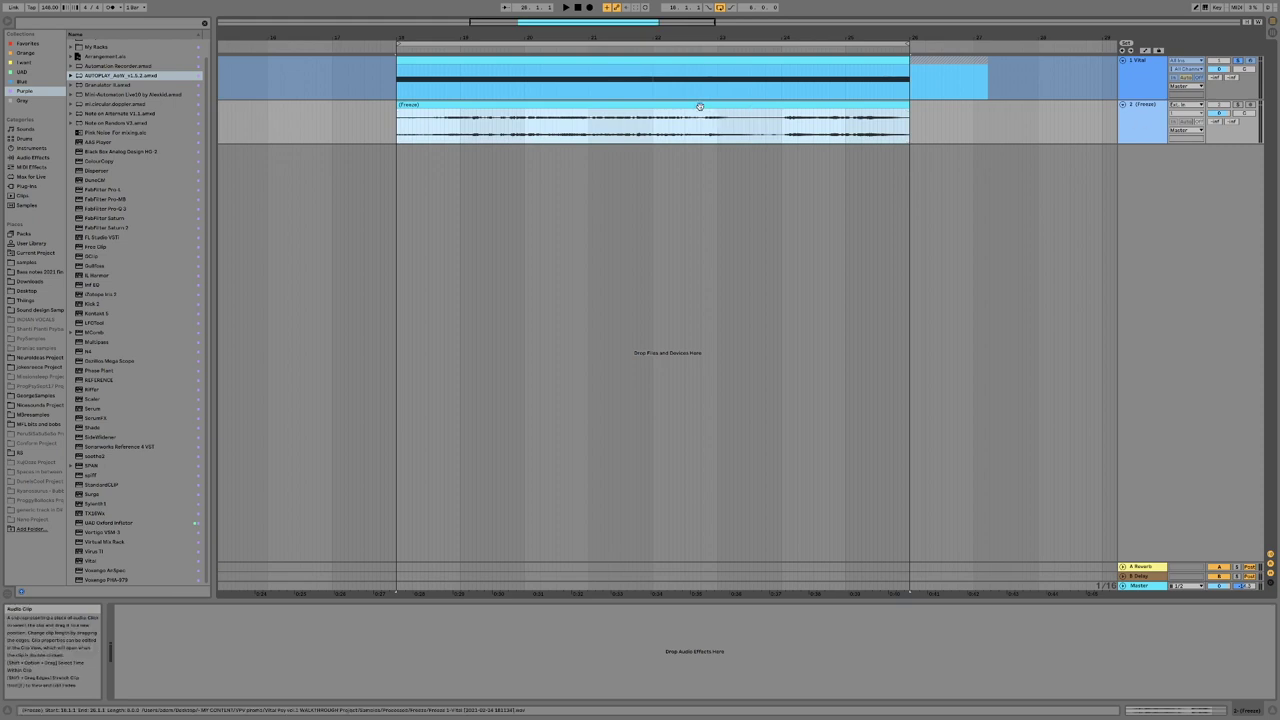
Step: Slice the frozen audio clip to a new MIDI track by Transient with the Built-in slicing preset
right_click(700, 106)
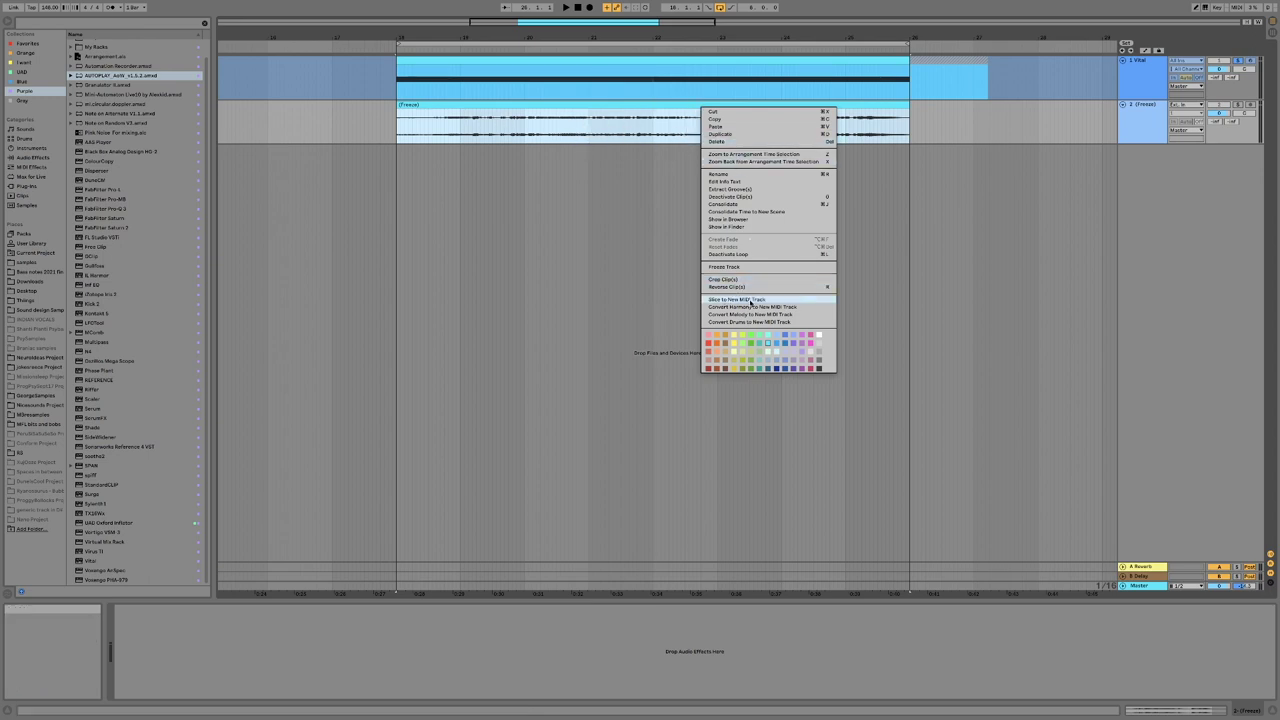
left_click(740, 299)
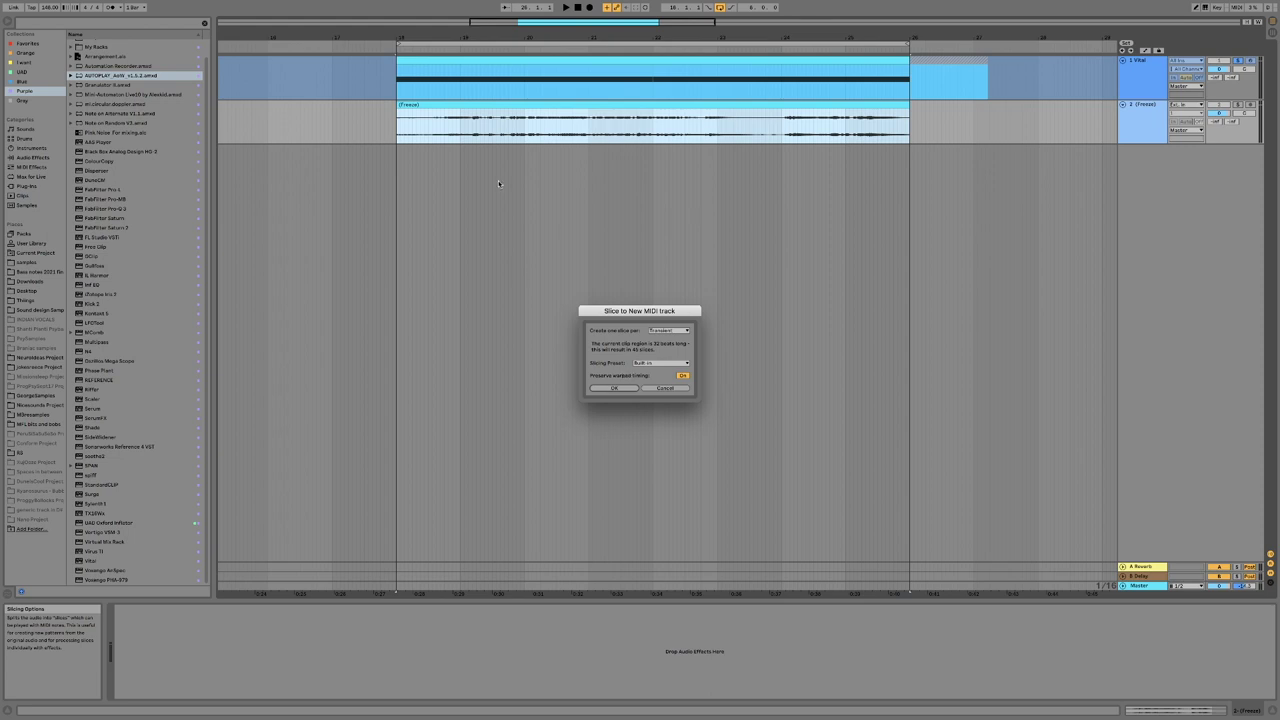
left_click(616, 390)
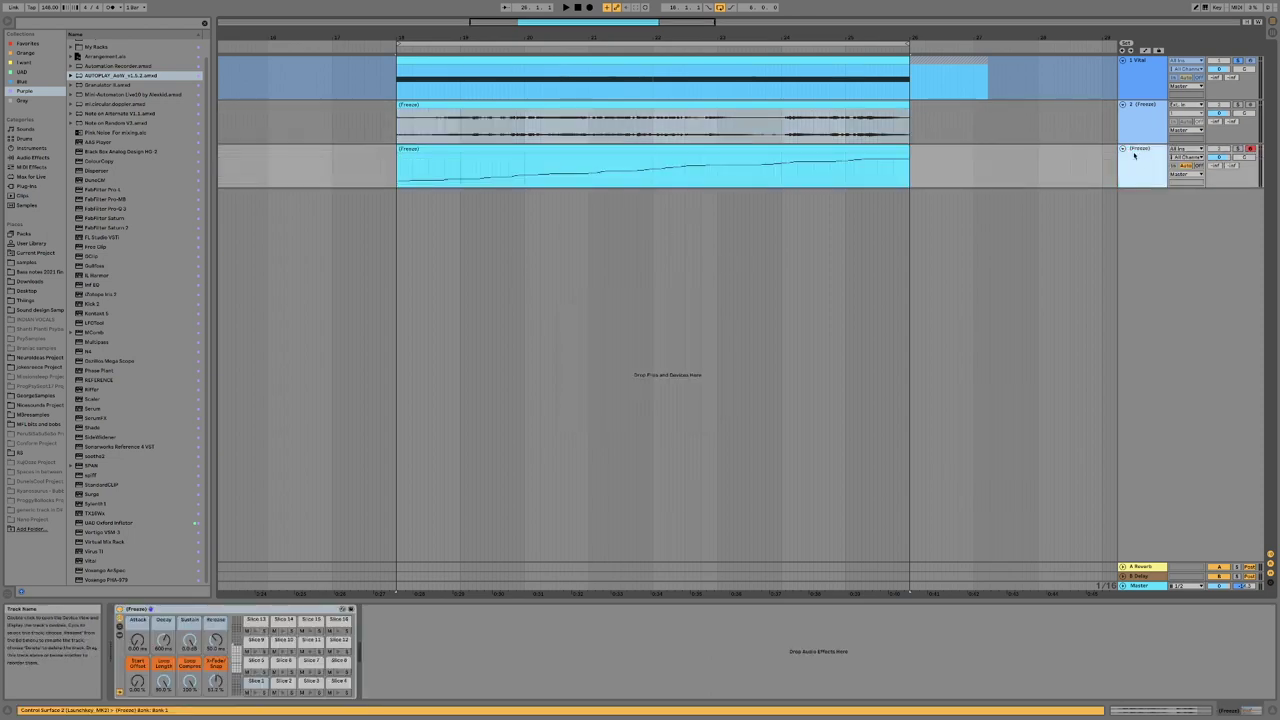
Step: Delete all notes from the sliced MIDI clip and audition the individual slices on the piano roll keys
left_click(860, 155)
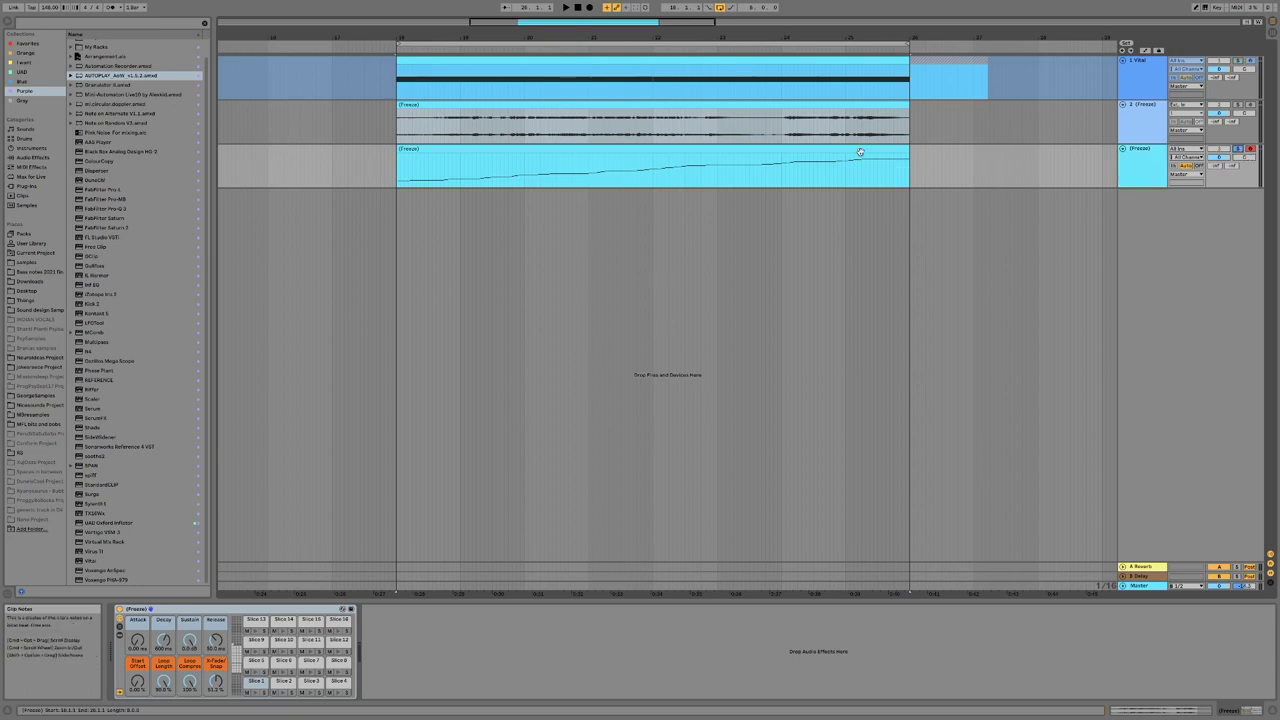
double_click(860, 152)
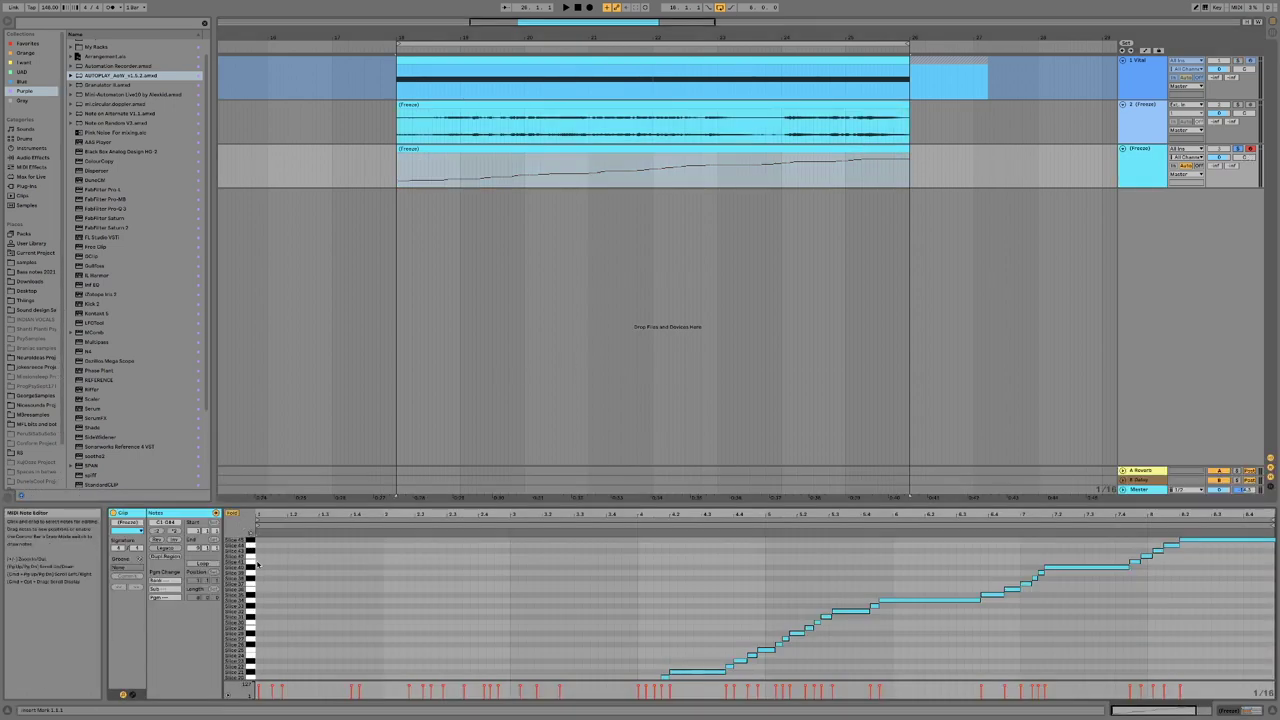
key("ctrl+a")
key("Delete")
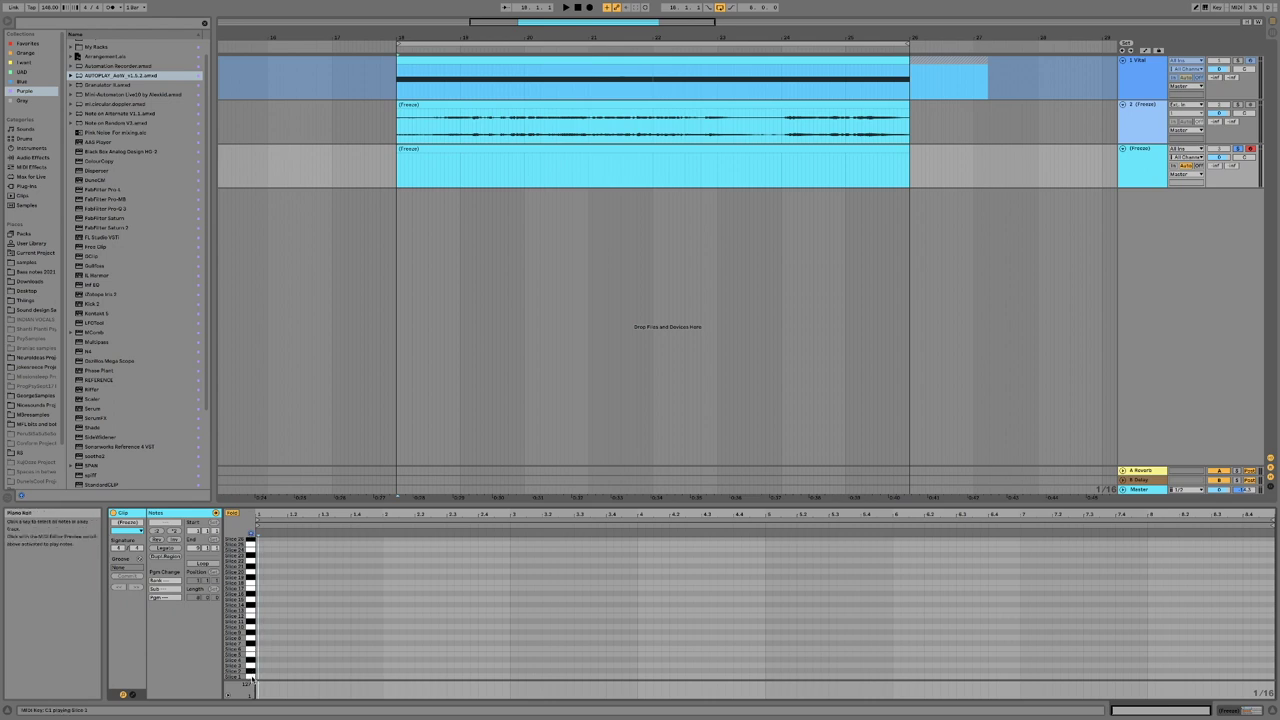
left_click_drag(252, 677, 251, 619)
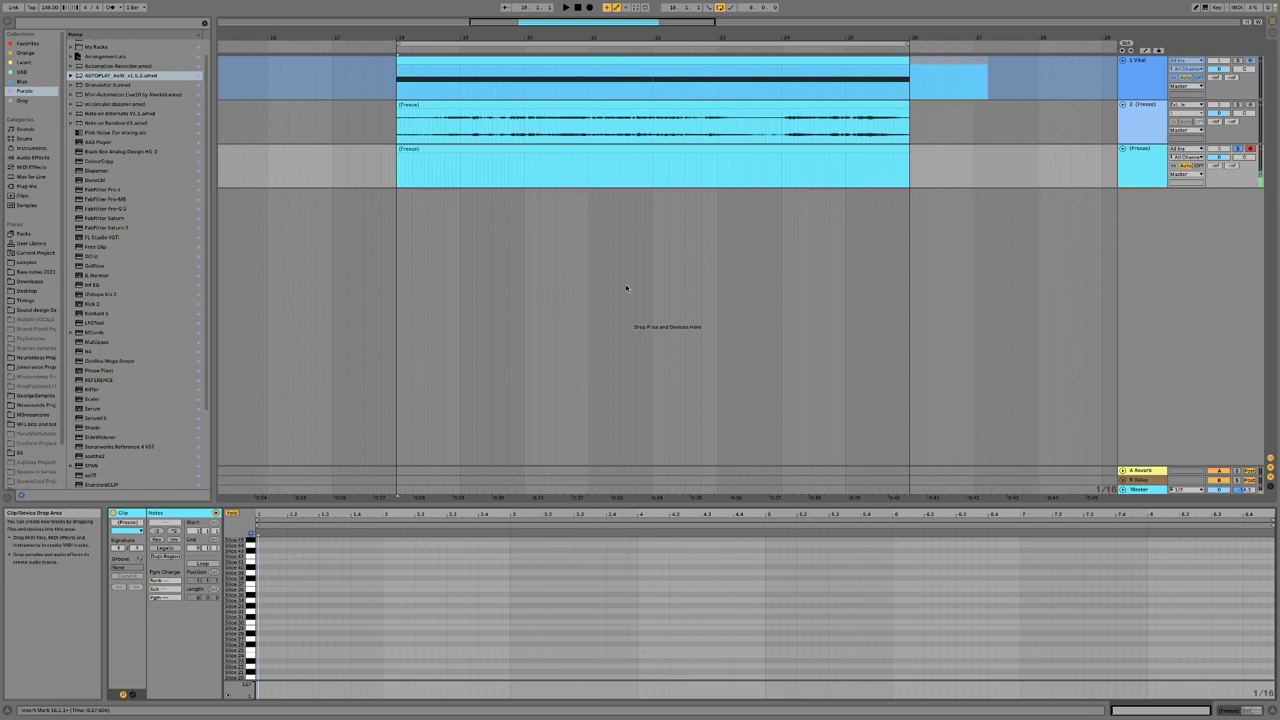
Step: Set the slice rack's Loop Length macro to 0.00 %
double_click(1129, 169)
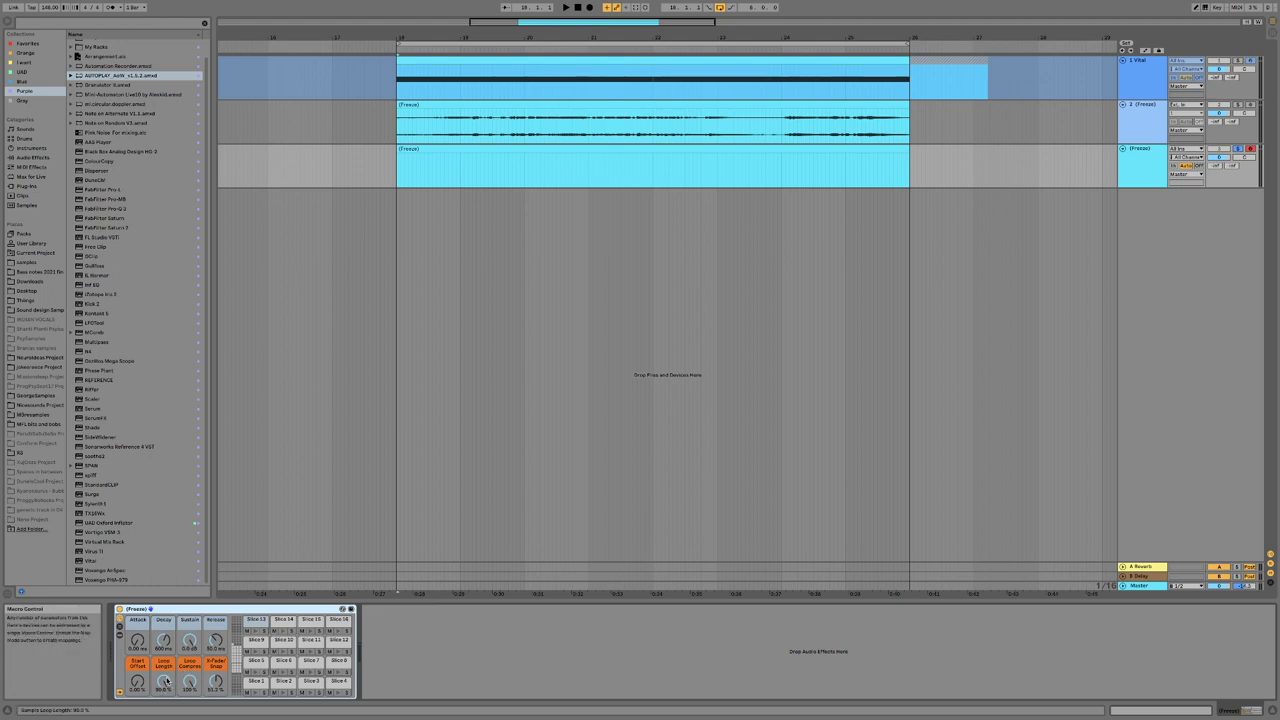
left_click(167, 682)
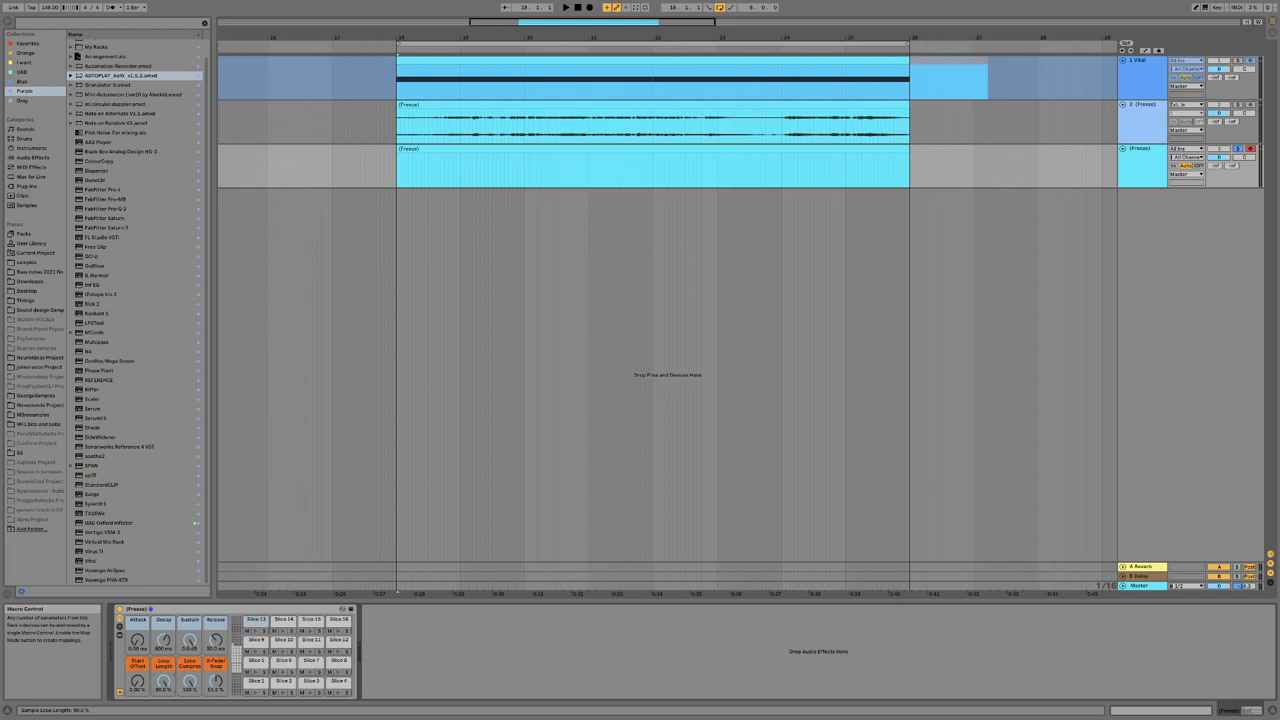
left_click_drag(167, 682, 167, 718)
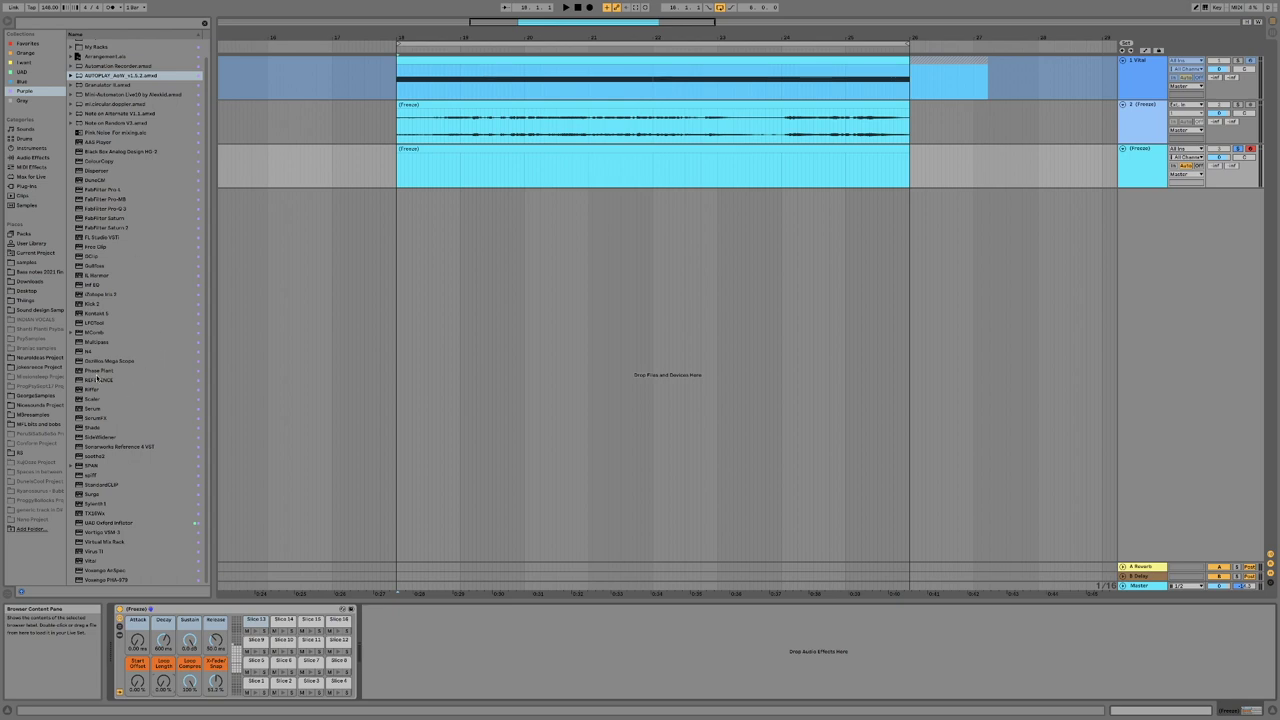
Step: Add the Reverb audio effect after the slice rack and lower the high filter in its Diffusion Network
scroll(141, 460, "up", 1)
scroll(142, 440, "down", 1)
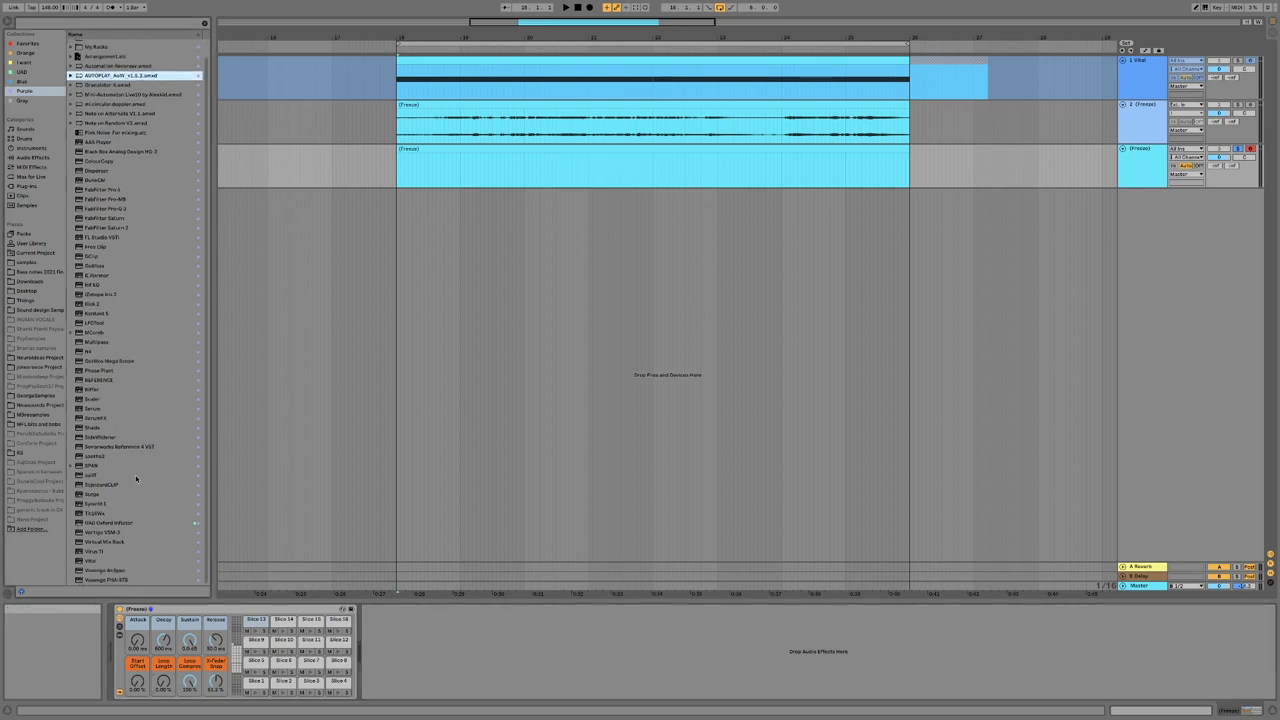
scroll(144, 407, "up", 1)
scroll(138, 390, "down", 1)
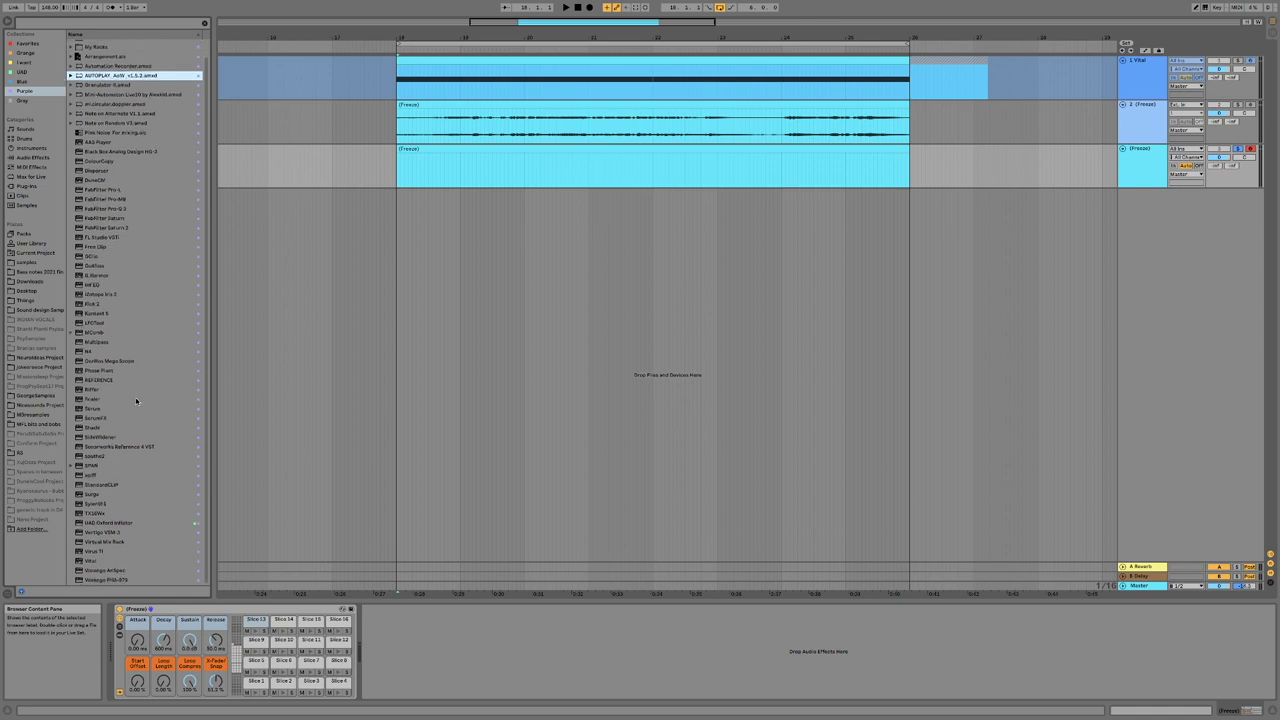
scroll(104, 350, "up", 1)
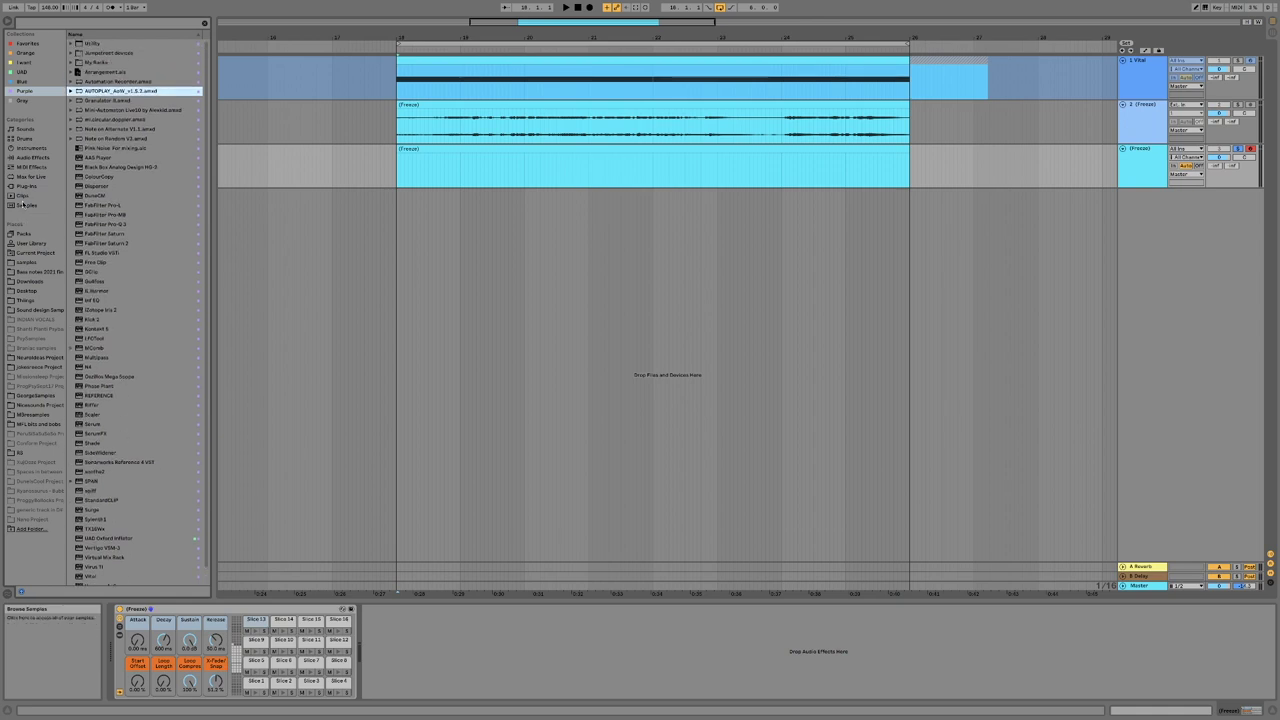
left_click(35, 158)
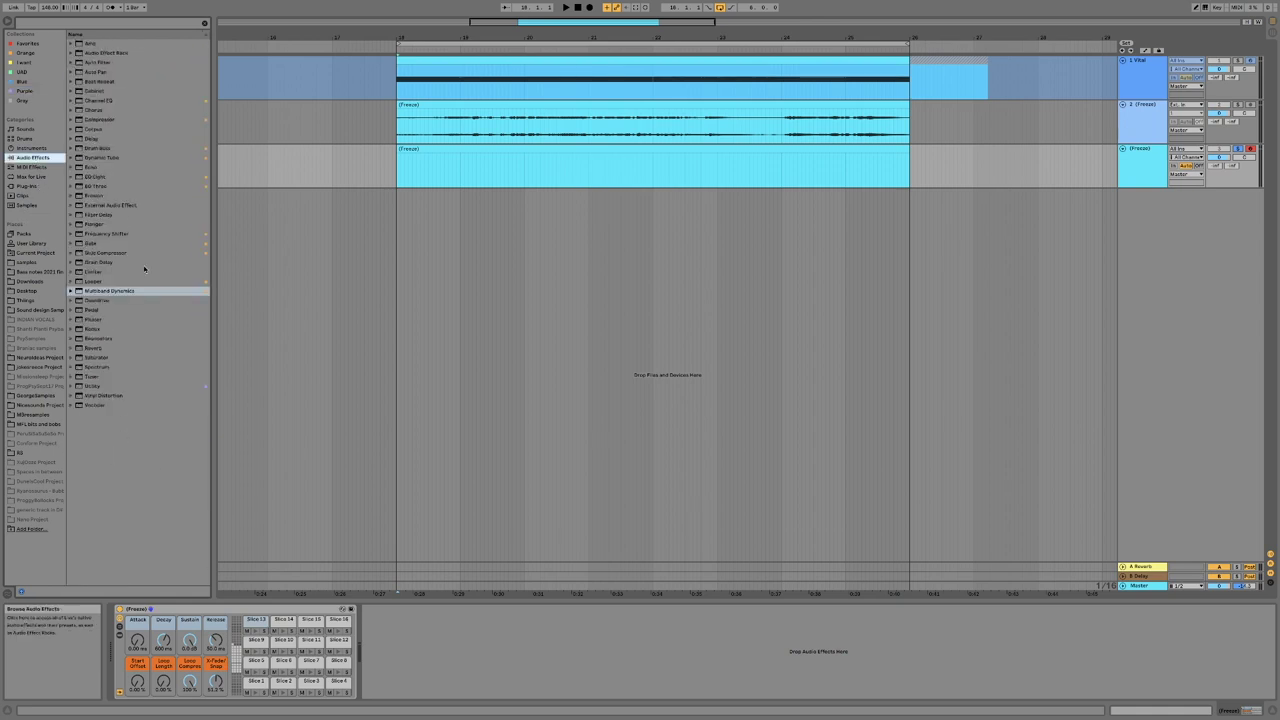
double_click(93, 348)
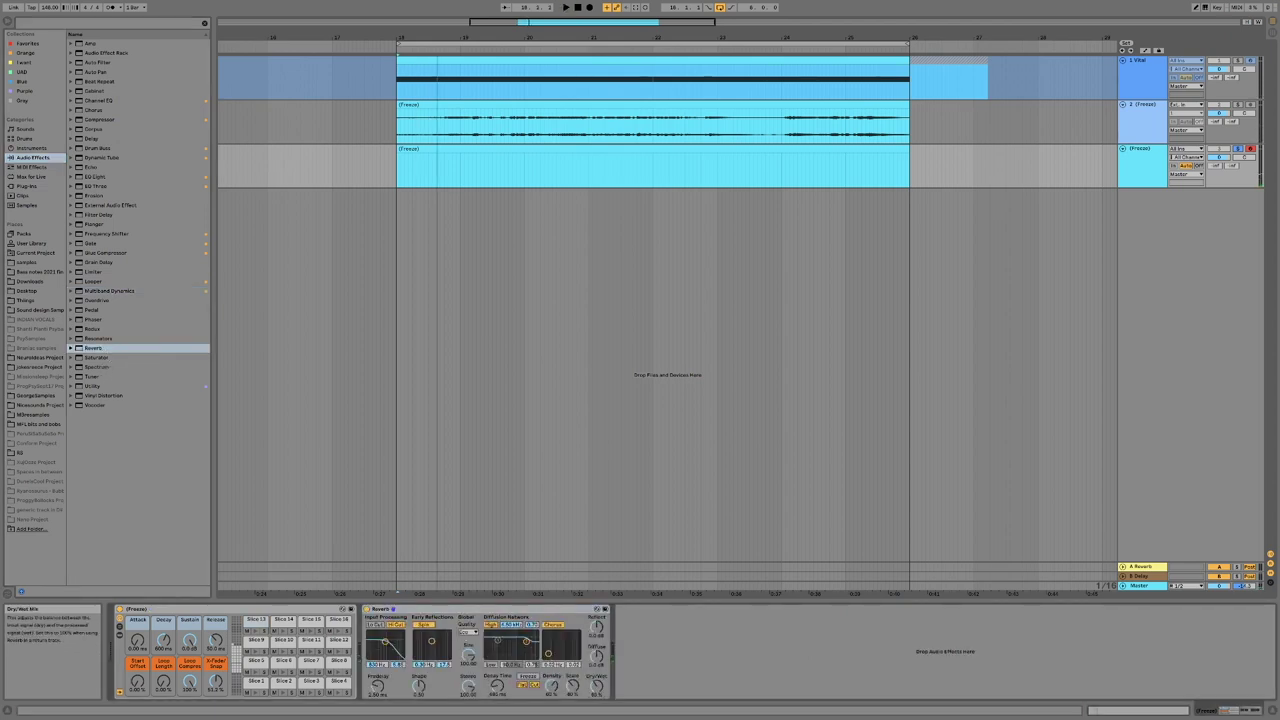
left_click_drag(525, 641, 521, 647)
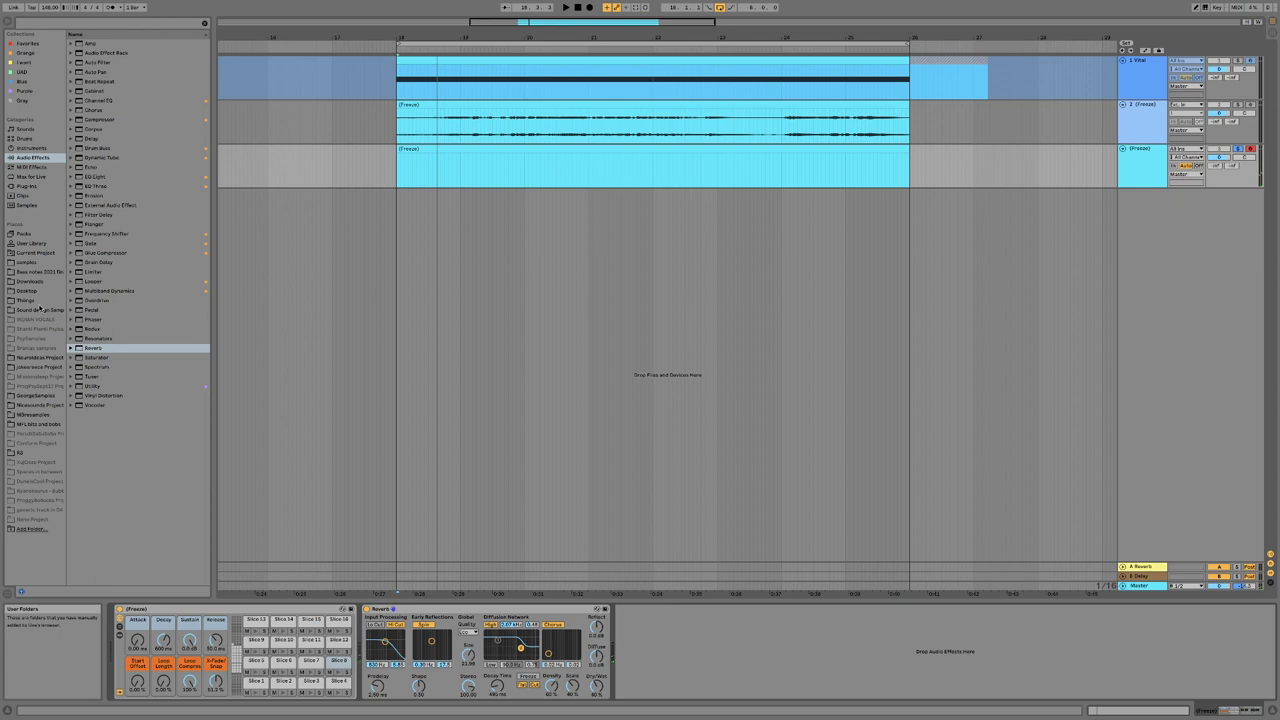
Step: Load the OTT plug-in after Reverb and adjust the Reverb's Decay Time
left_click(26, 186)
left_click(71, 53)
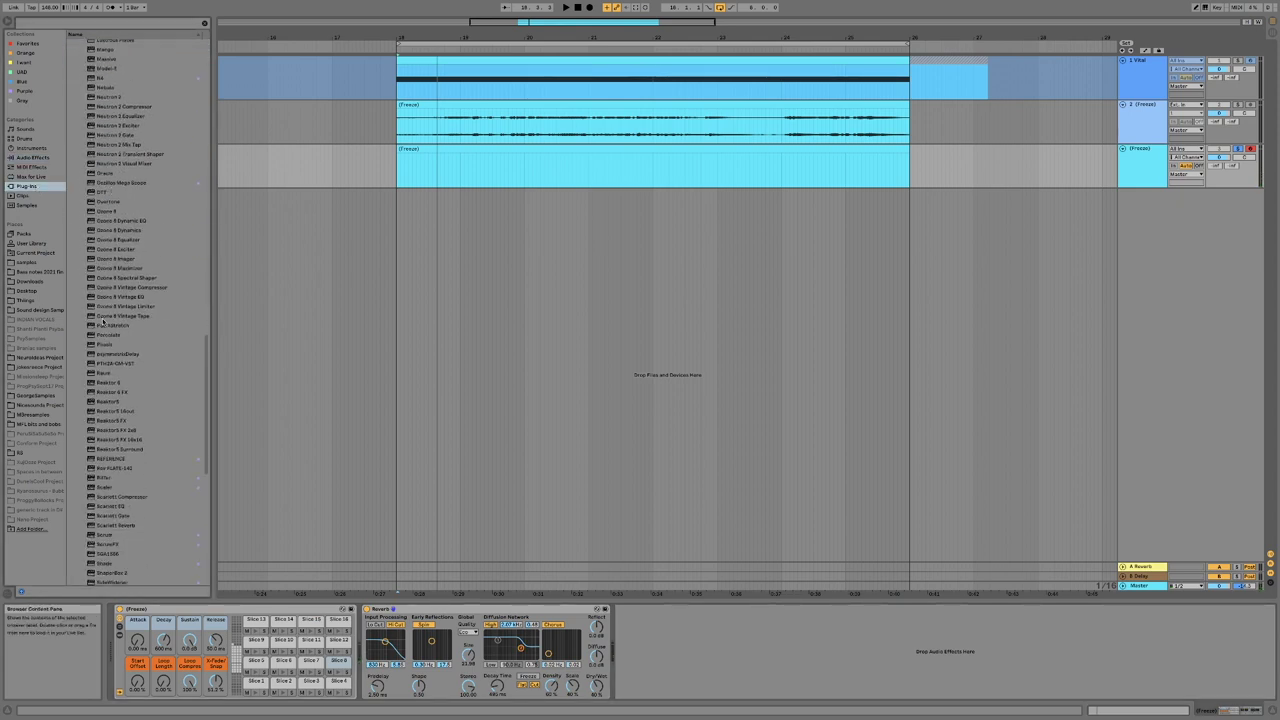
double_click(102, 192)
left_click_drag(249, 96, 305, 129)
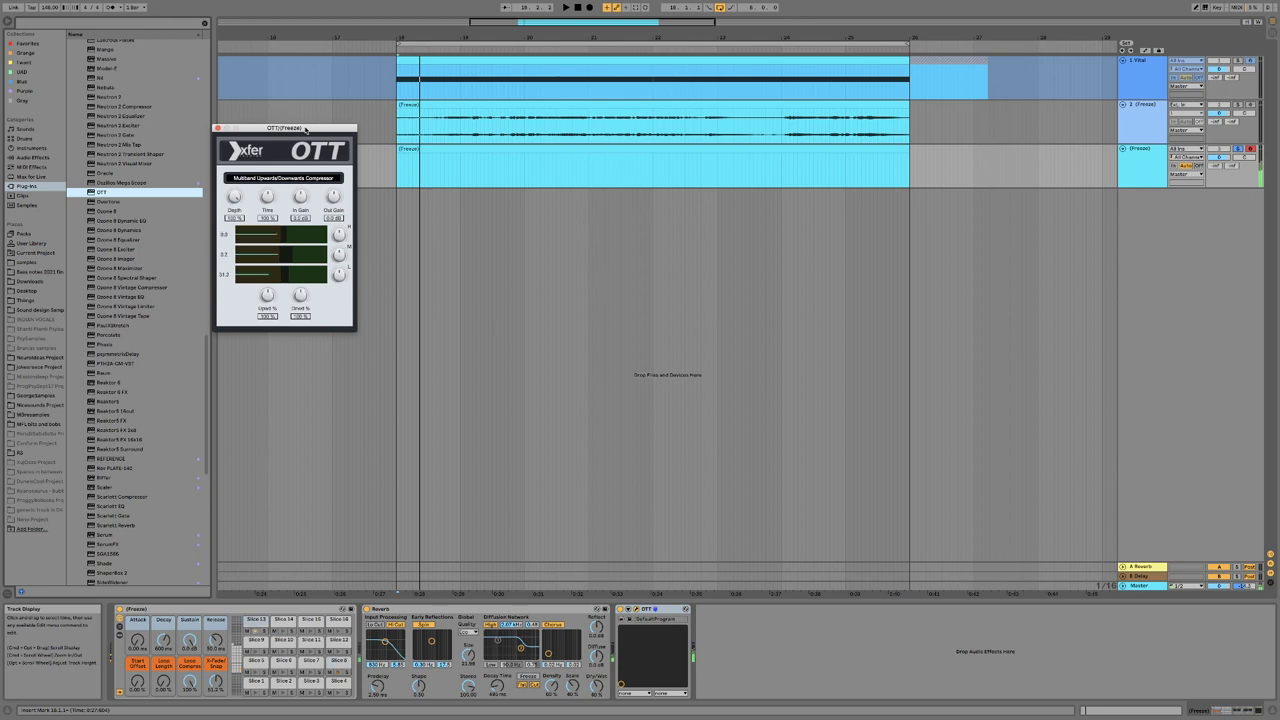
left_click(497, 686)
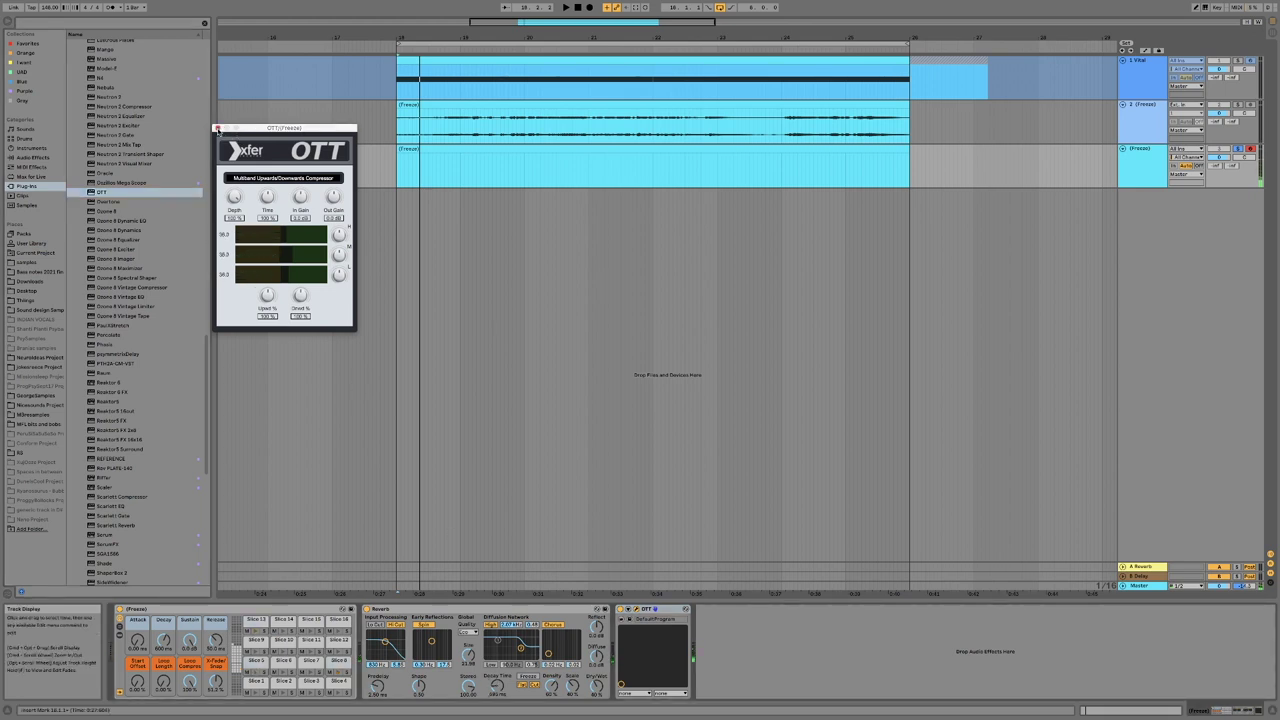
left_click(218, 129)
Step: Draw a rising run of short notes in the emptied MIDI clip, one per slice up to Slice 45, and play it
left_click(426, 170)
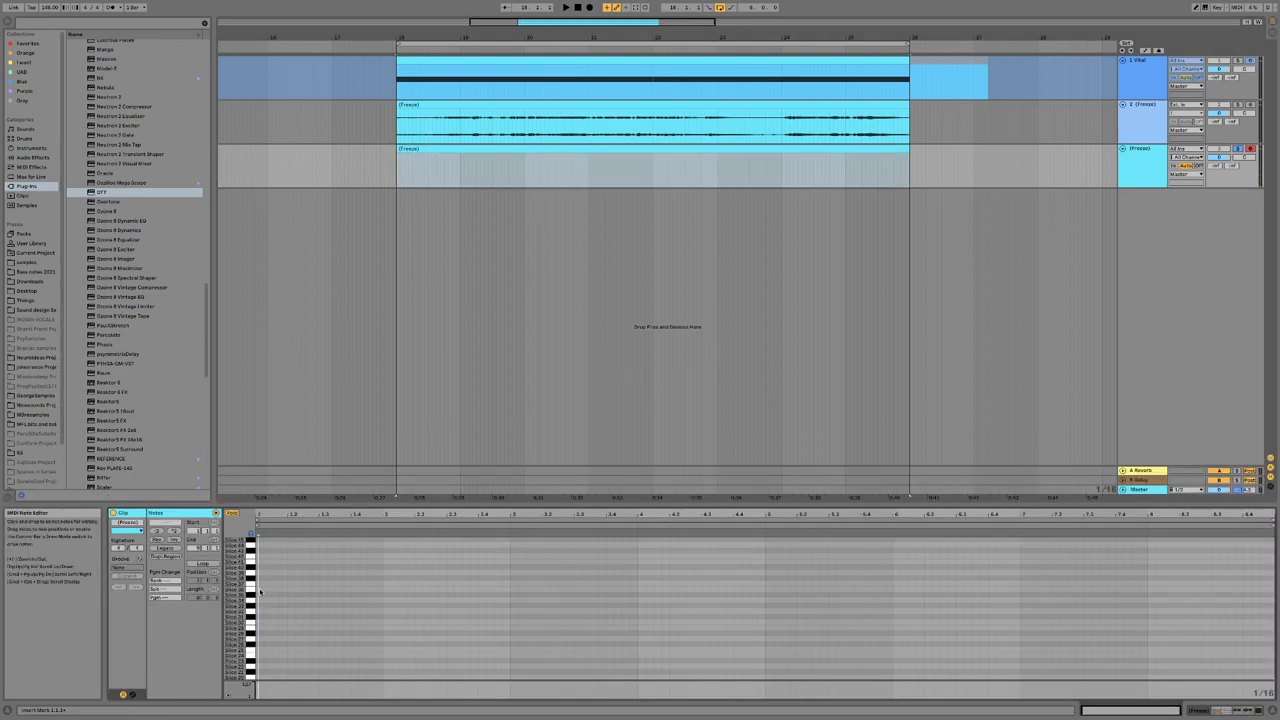
scroll(305, 674, "down", 1)
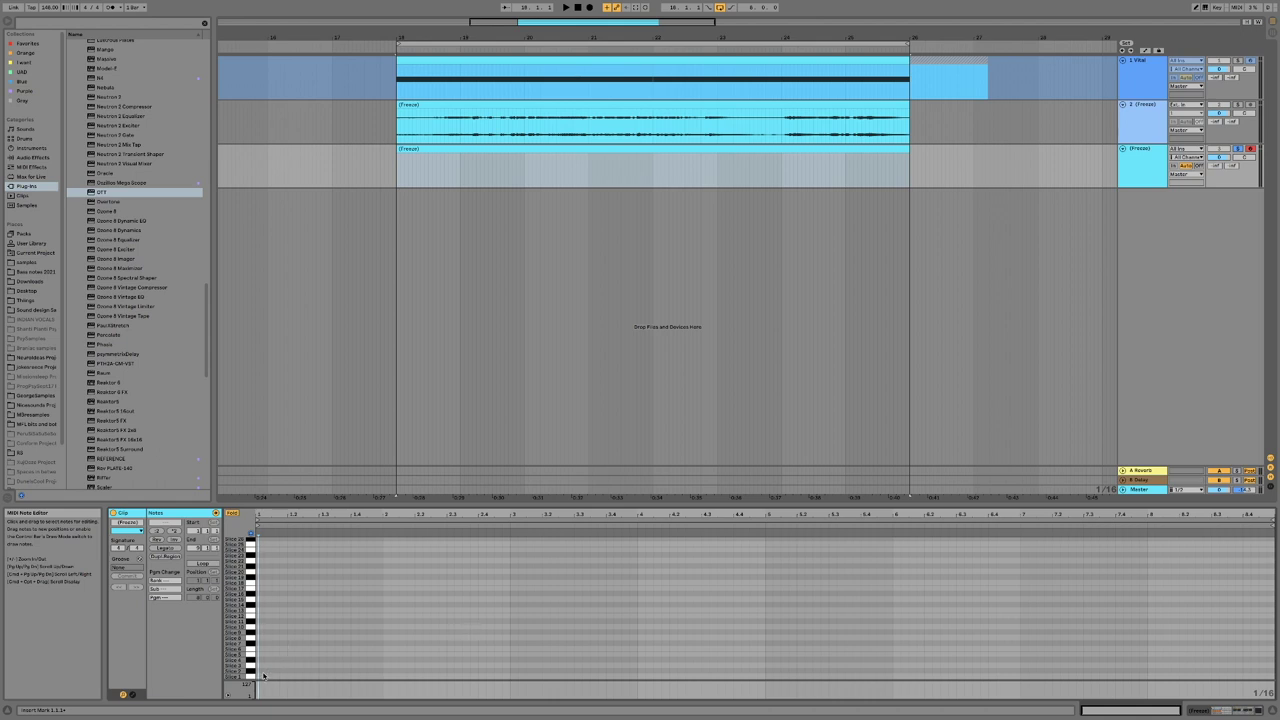
mouse_move(263, 676)
left_mouse_down()
mouse_move(628, 643)
mouse_move(773, 609)
mouse_move(958, 538)
left_mouse_up()
key("space")
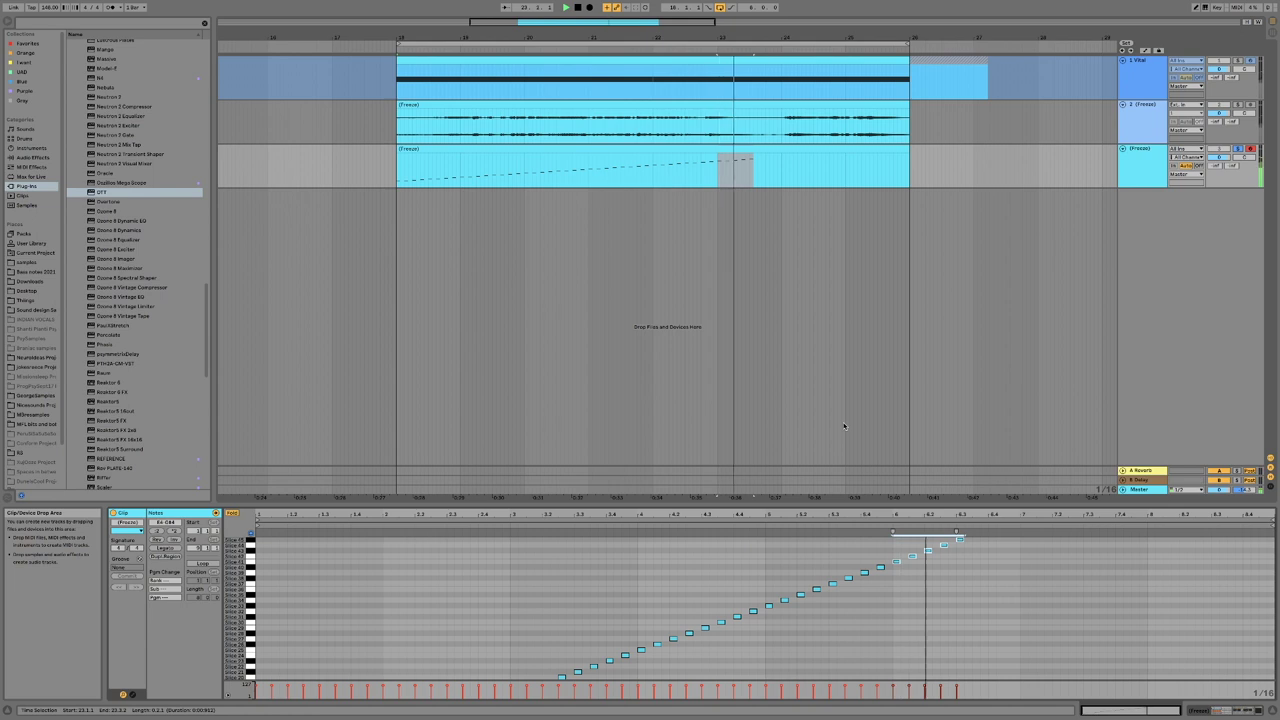
key("space")
Step: Raise the slice rack's Start Offset to 99 % and play the clip to hear the effect
key("shift+Tab")
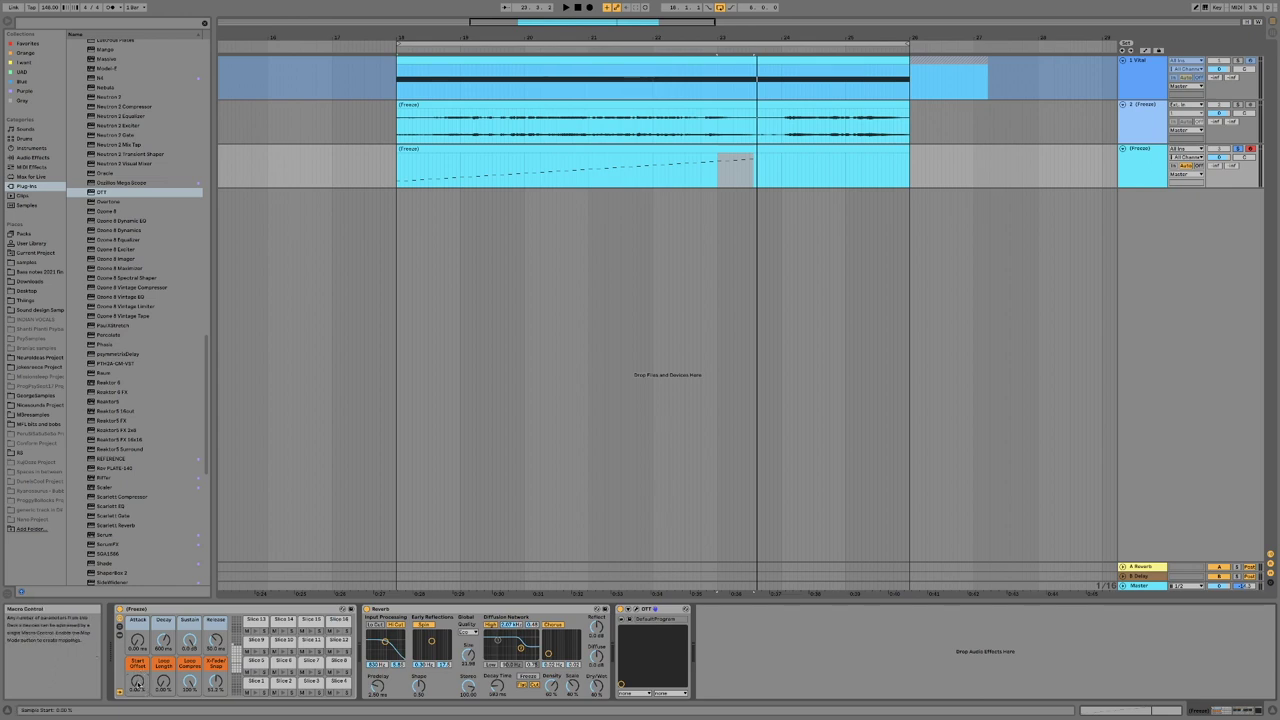
key("space")
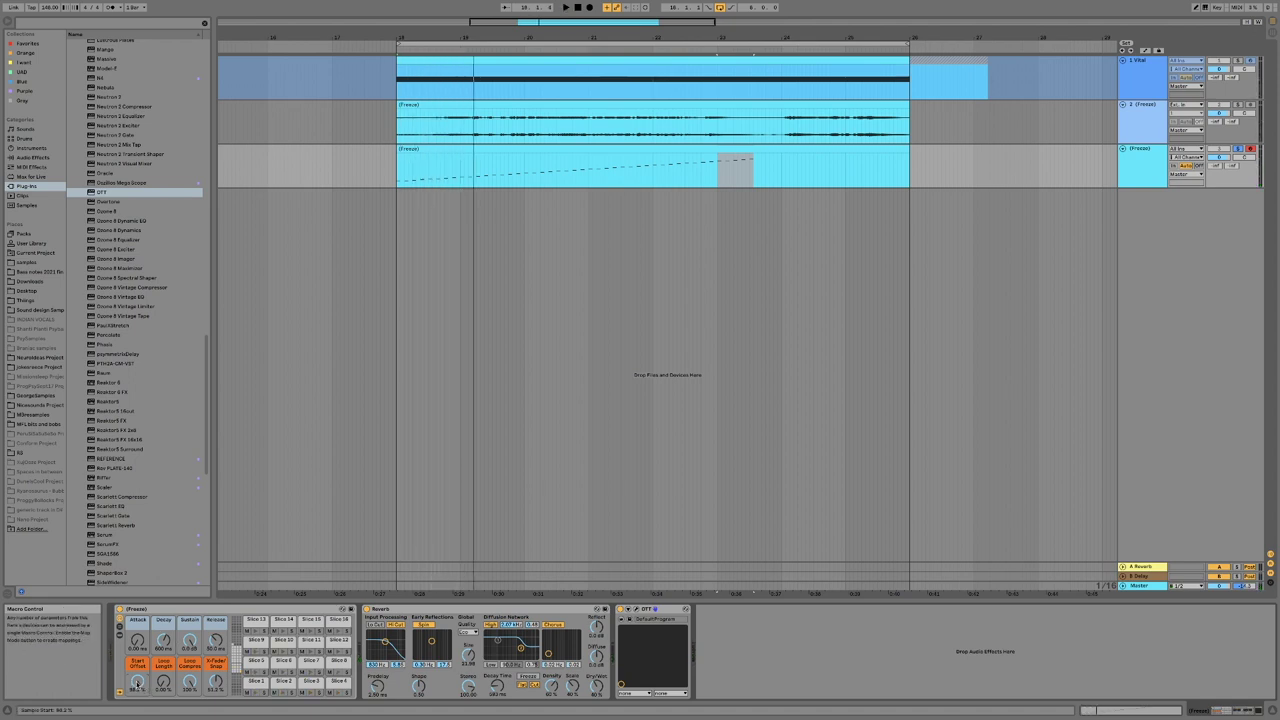
key("space")
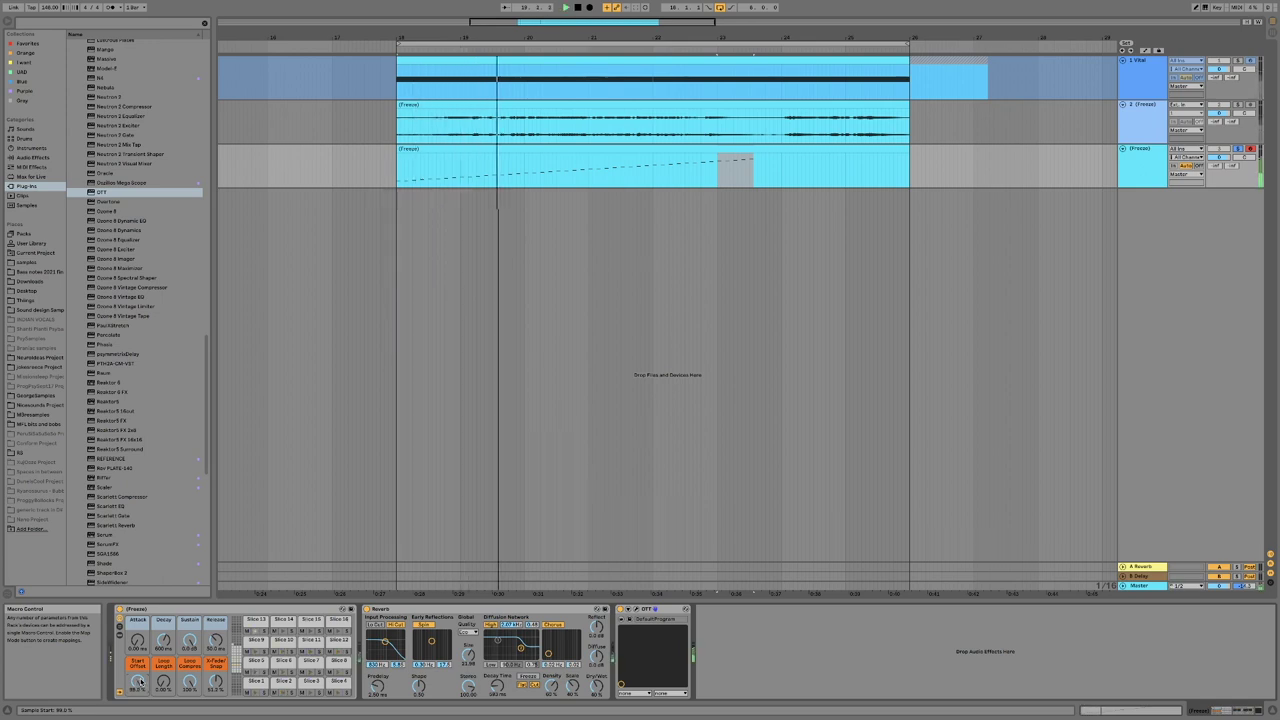
key("space")
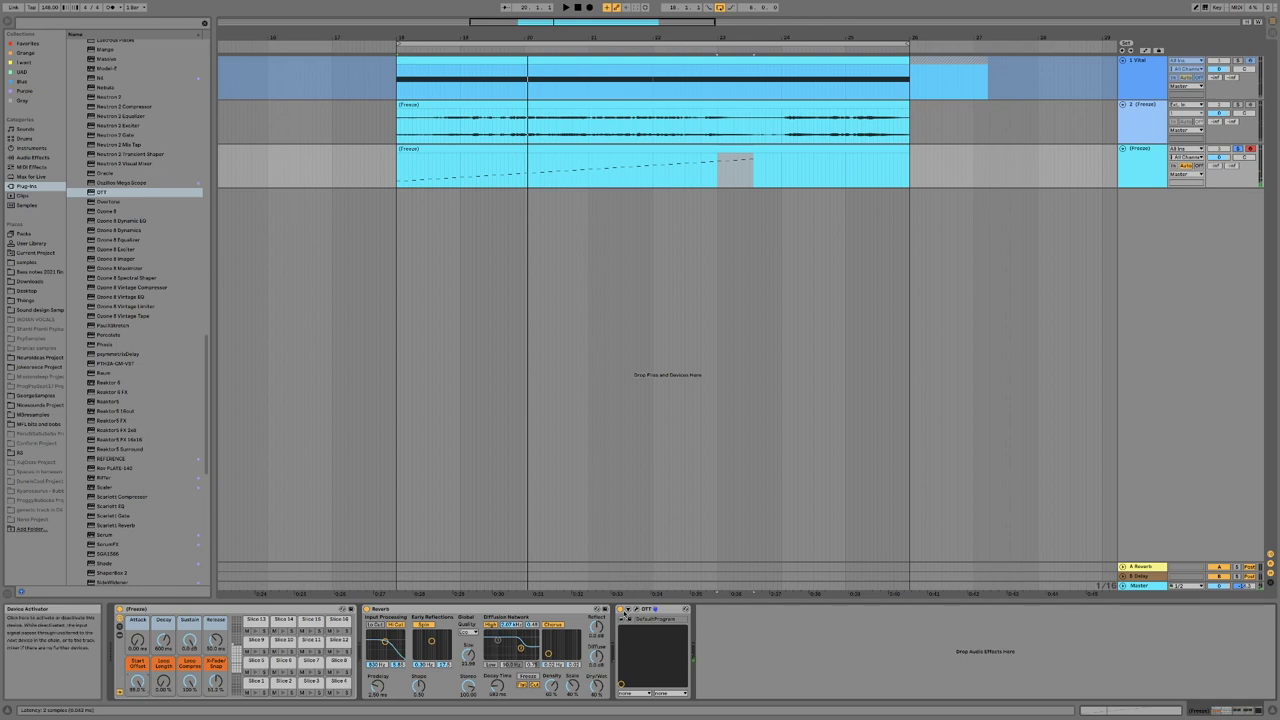
Step: Compare playback with OTT bypassed, and return the slice rack's Start Offset to 0.00 %
key("space")
left_click(620, 609)
key("space")
key("space")
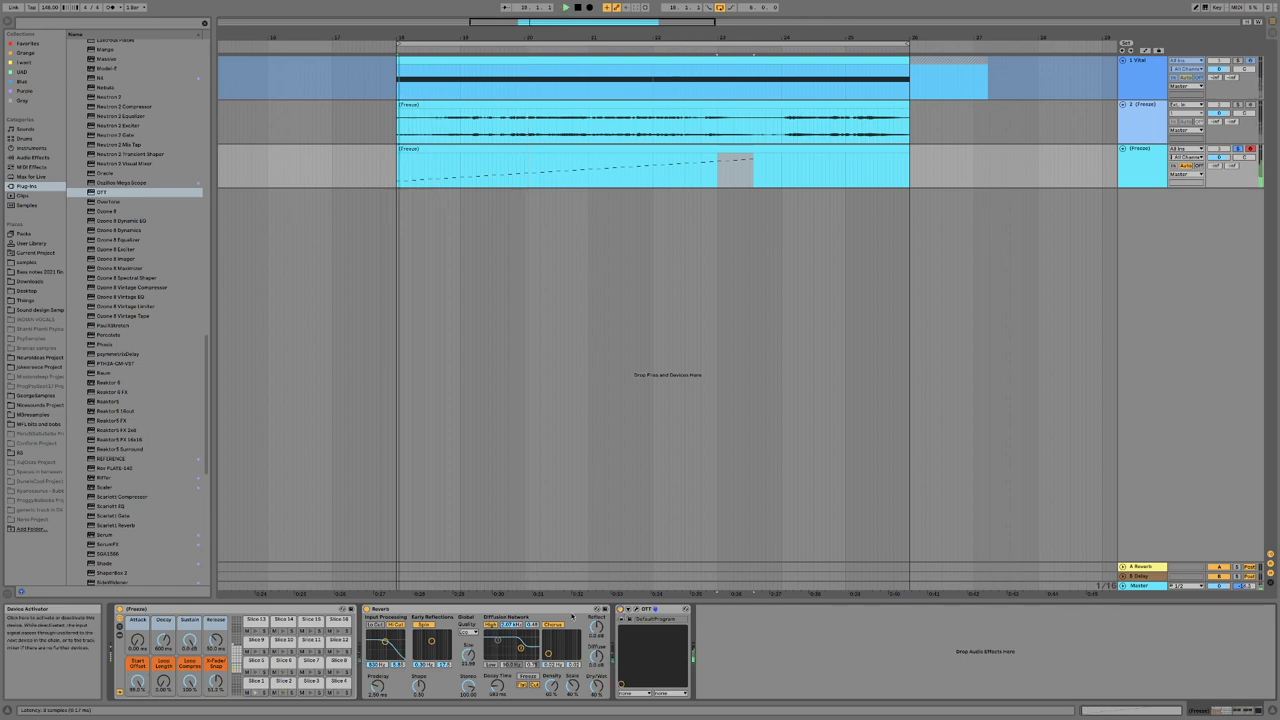
key("space")
key("space")
left_click_drag(137, 681, 139, 719)
key("space")
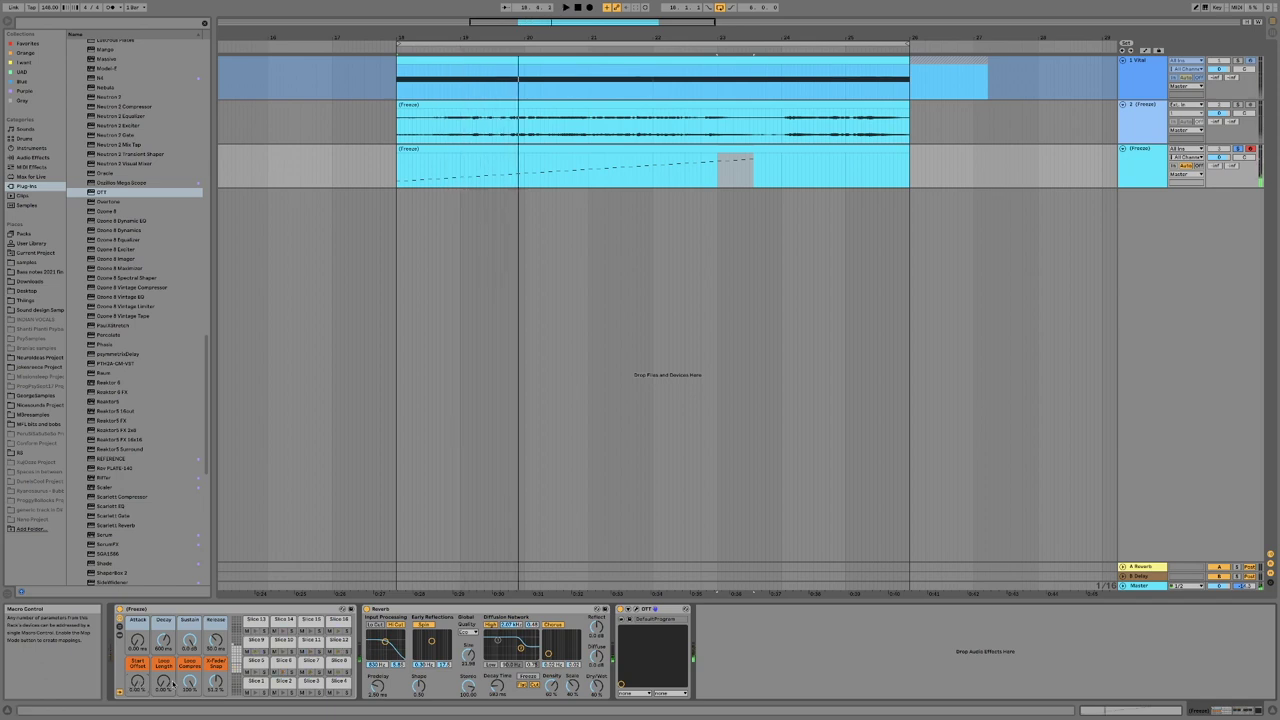
Step: Raise the slice rack's Loop Length, play the clip, and lower the neighbouring Loop Compress macro to 0.00 %
key("space")
left_click_drag(164, 681, 164, 610)
key("space")
key("space")
left_click_drag(189, 672, 189, 711)
key("space")
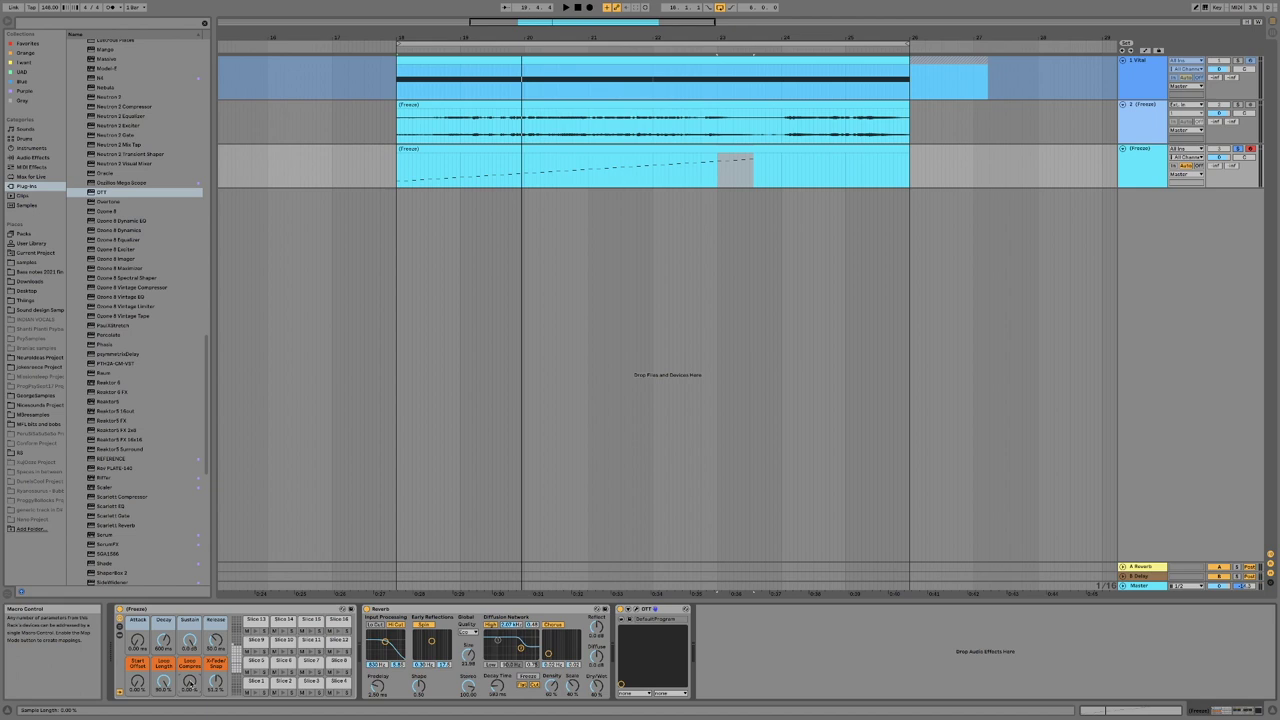
Step: Raise the slice rack's Loop Compress macro while playing the clip, and toggle the Reverb to compare the sound
key("space")
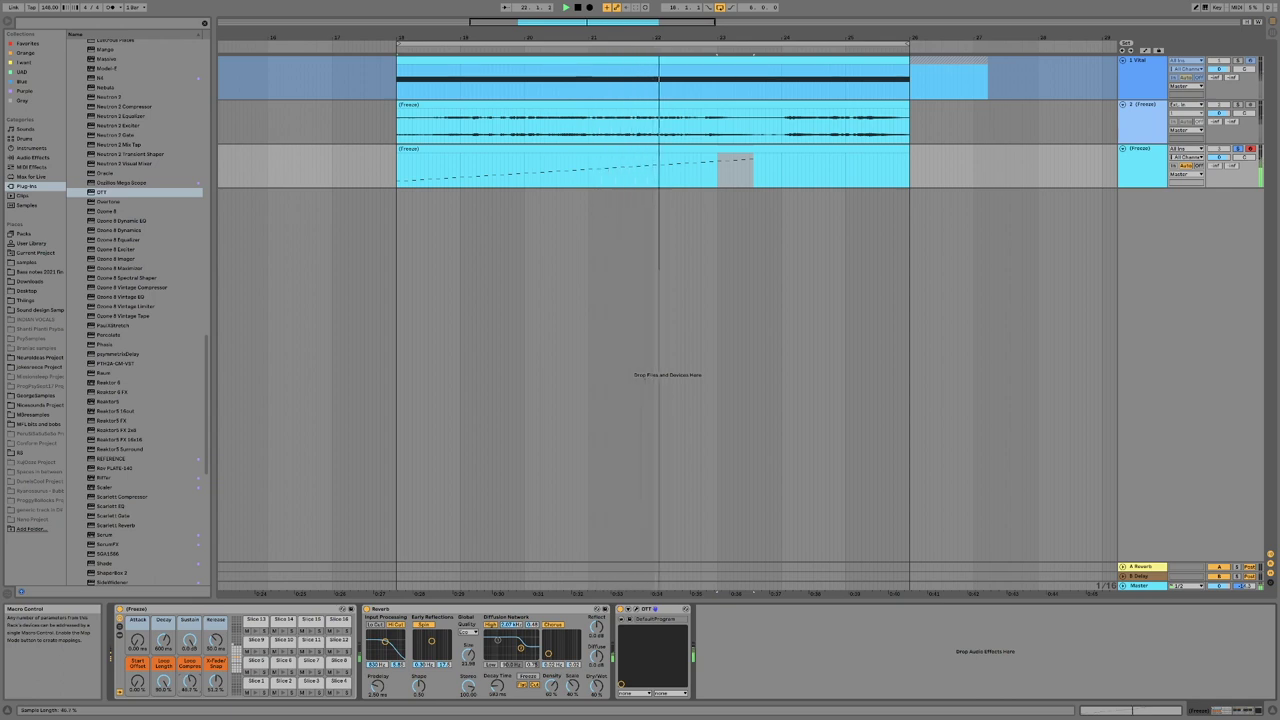
left_click_drag(189, 681, 189, 551)
key("space")
key("space")
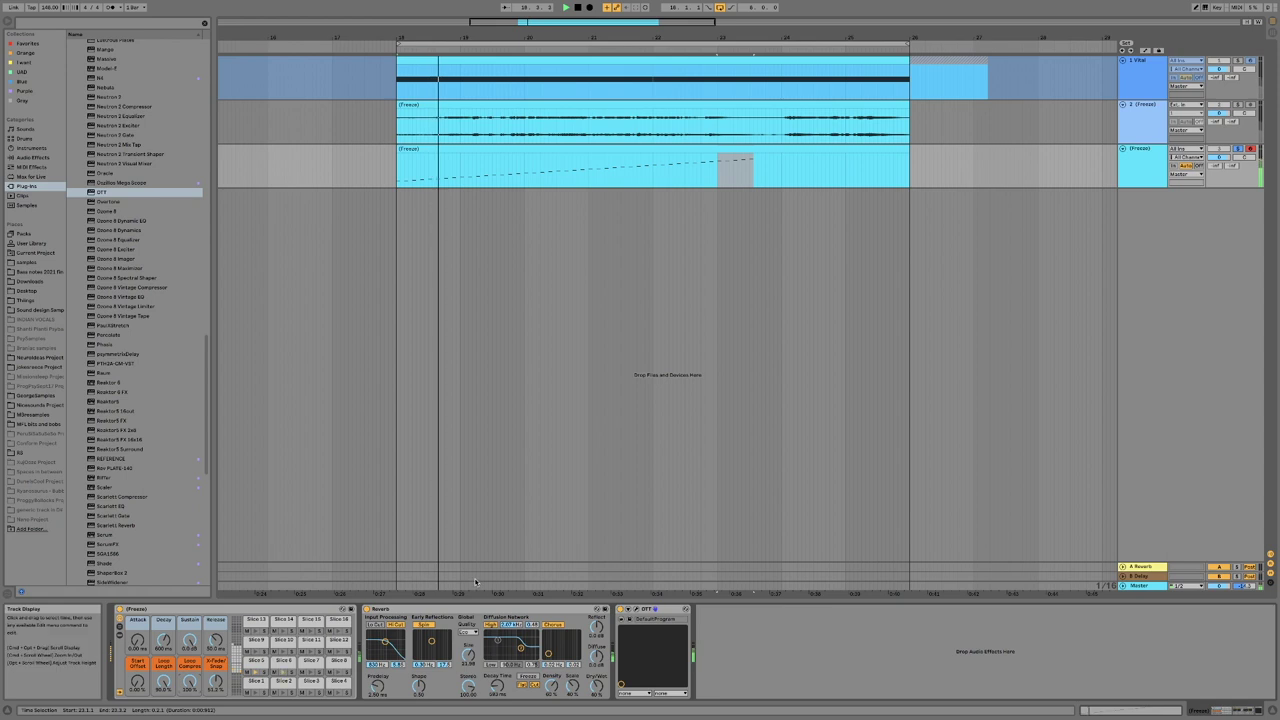
left_click(368, 609)
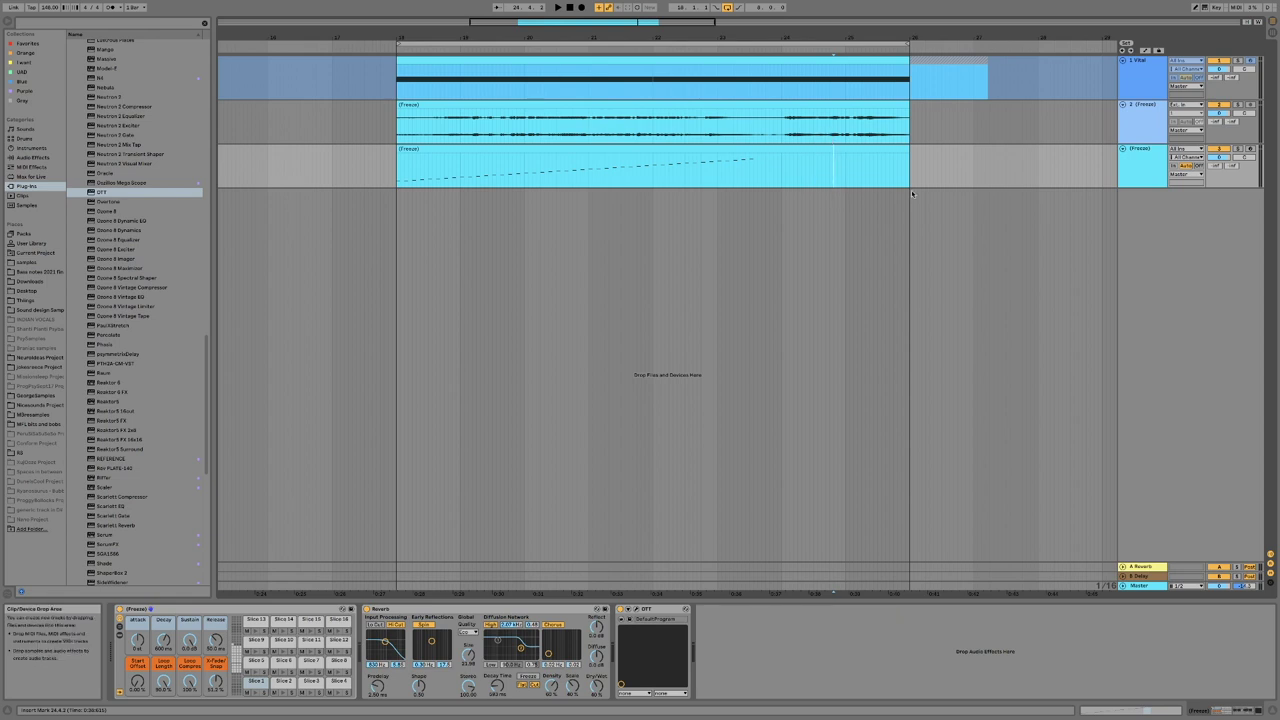
Step: Set the frozen audio clip's warp mode to Texture, with Flux at 0.00 and a larger Grain Size
left_click(1141, 133)
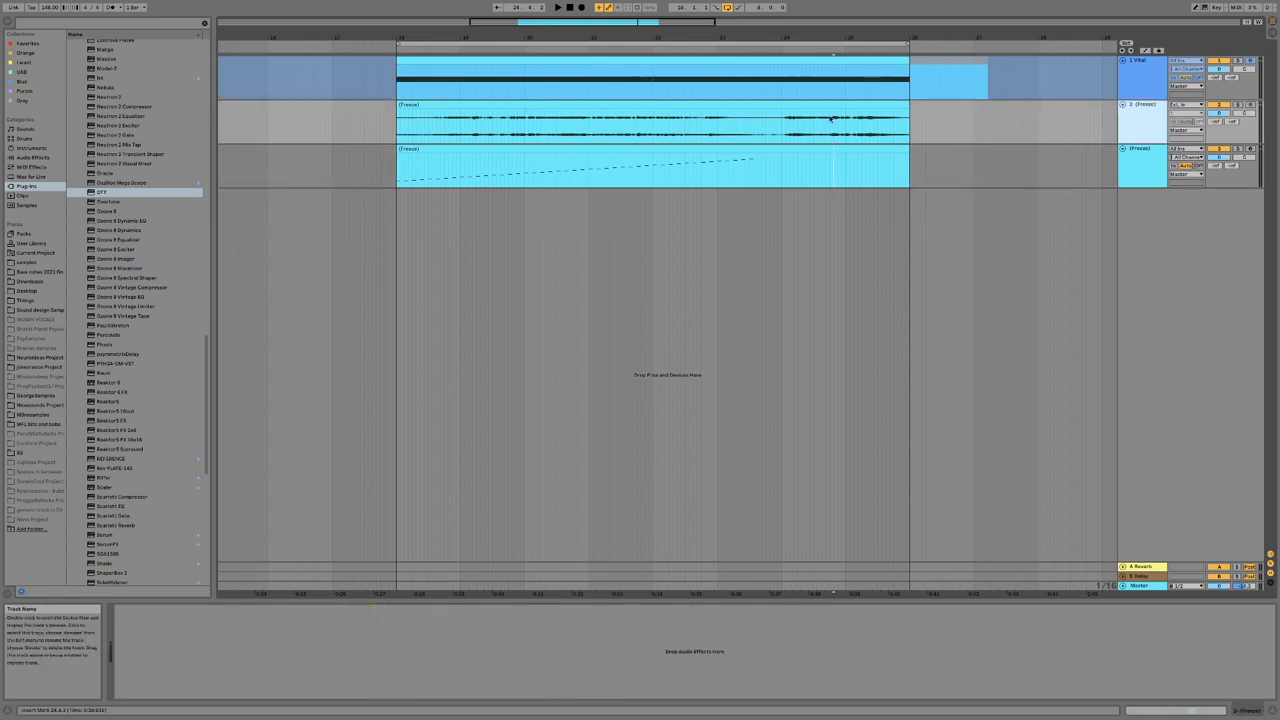
left_click(669, 107)
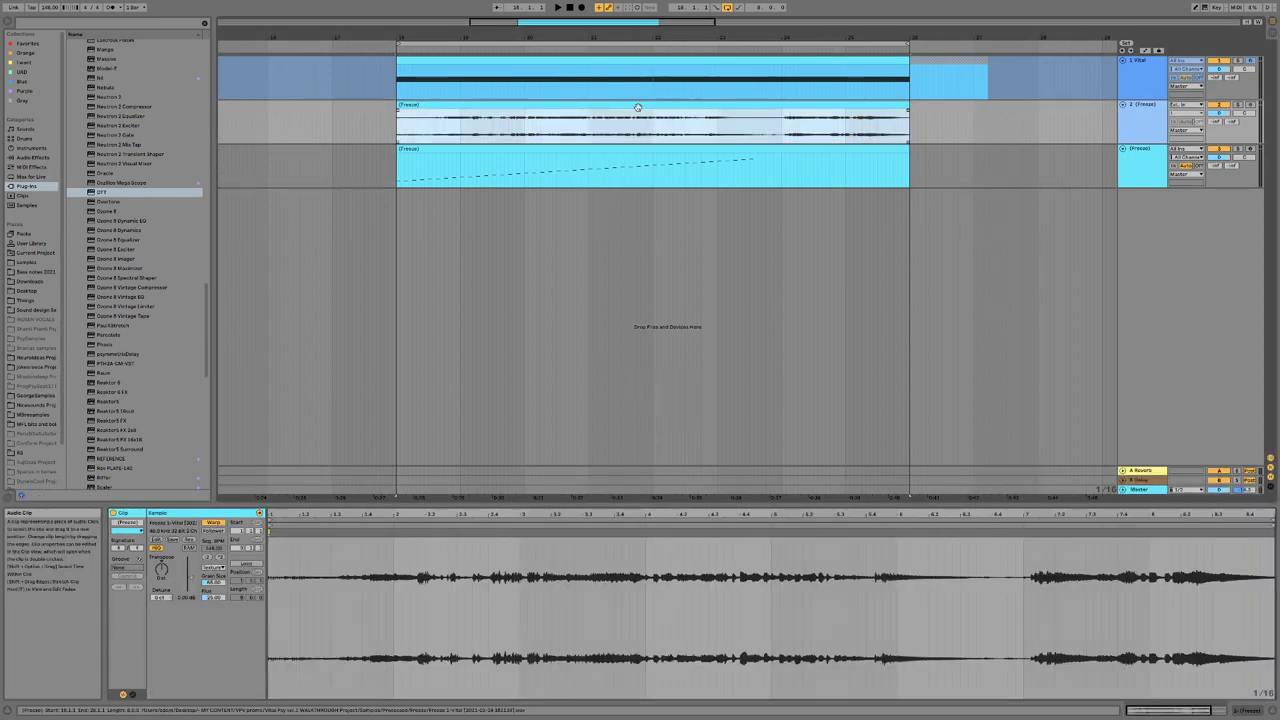
left_click(213, 567)
left_click(218, 595)
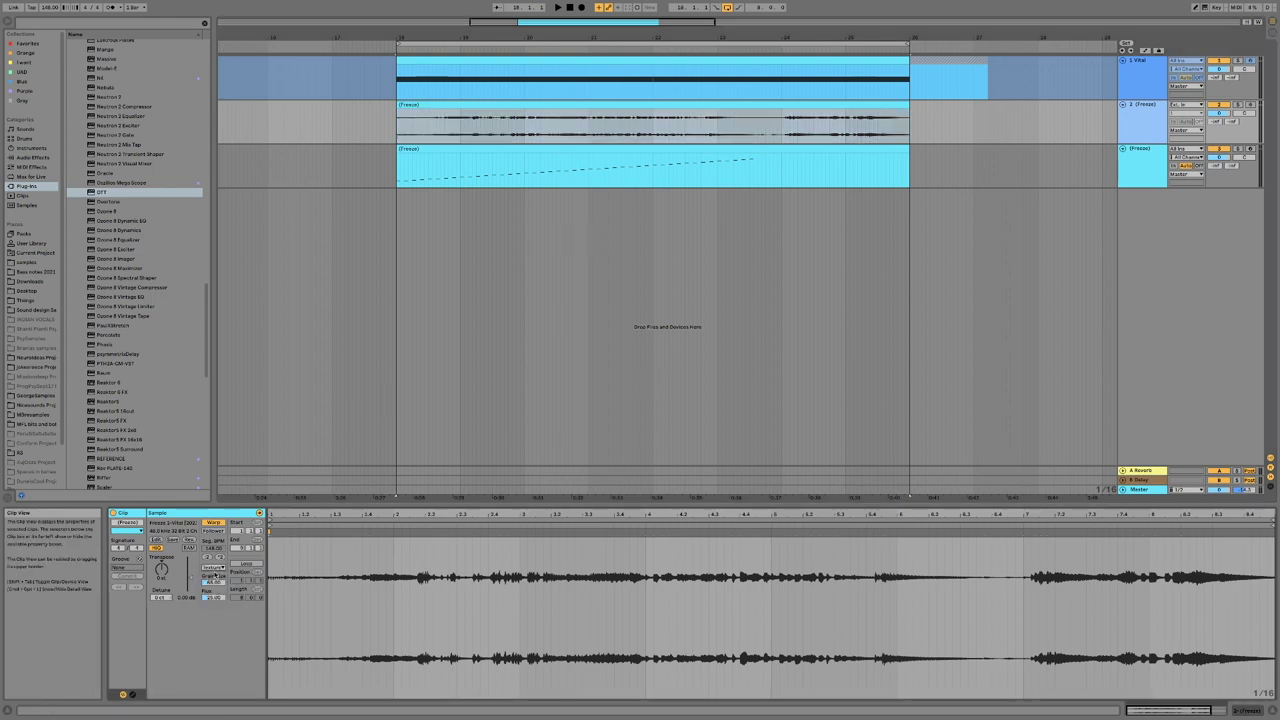
left_click(217, 568)
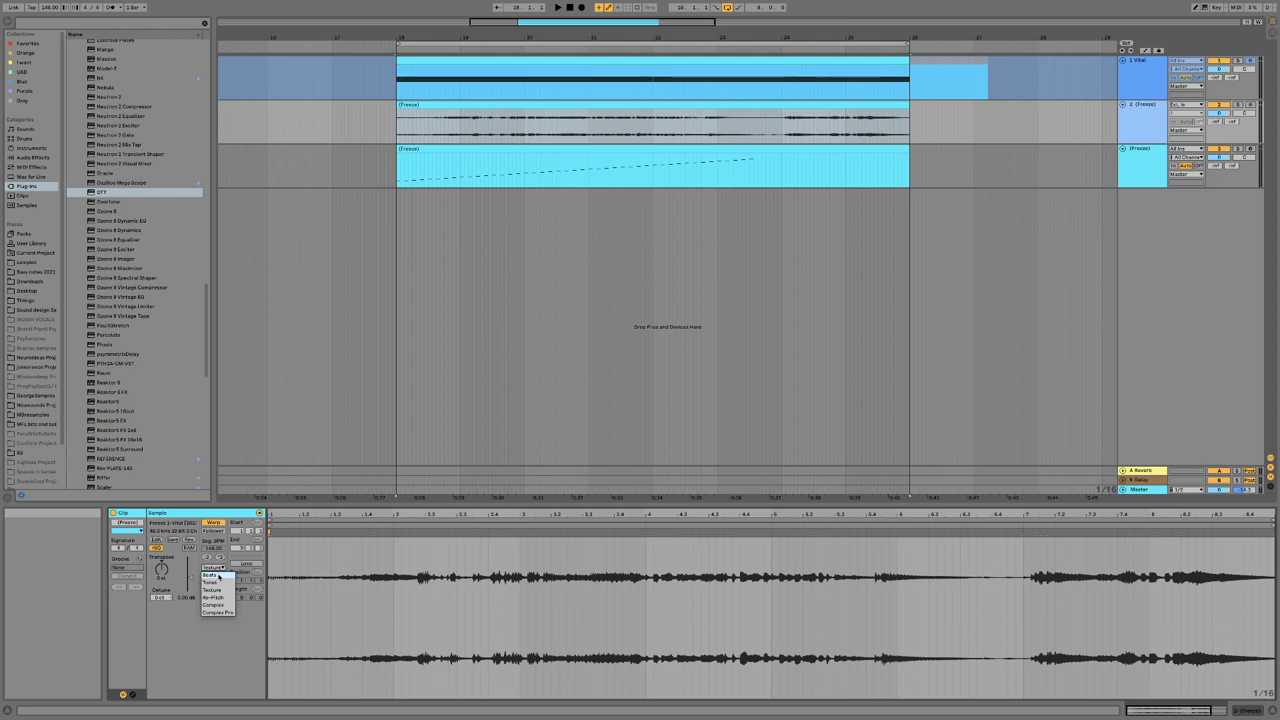
left_click(216, 590)
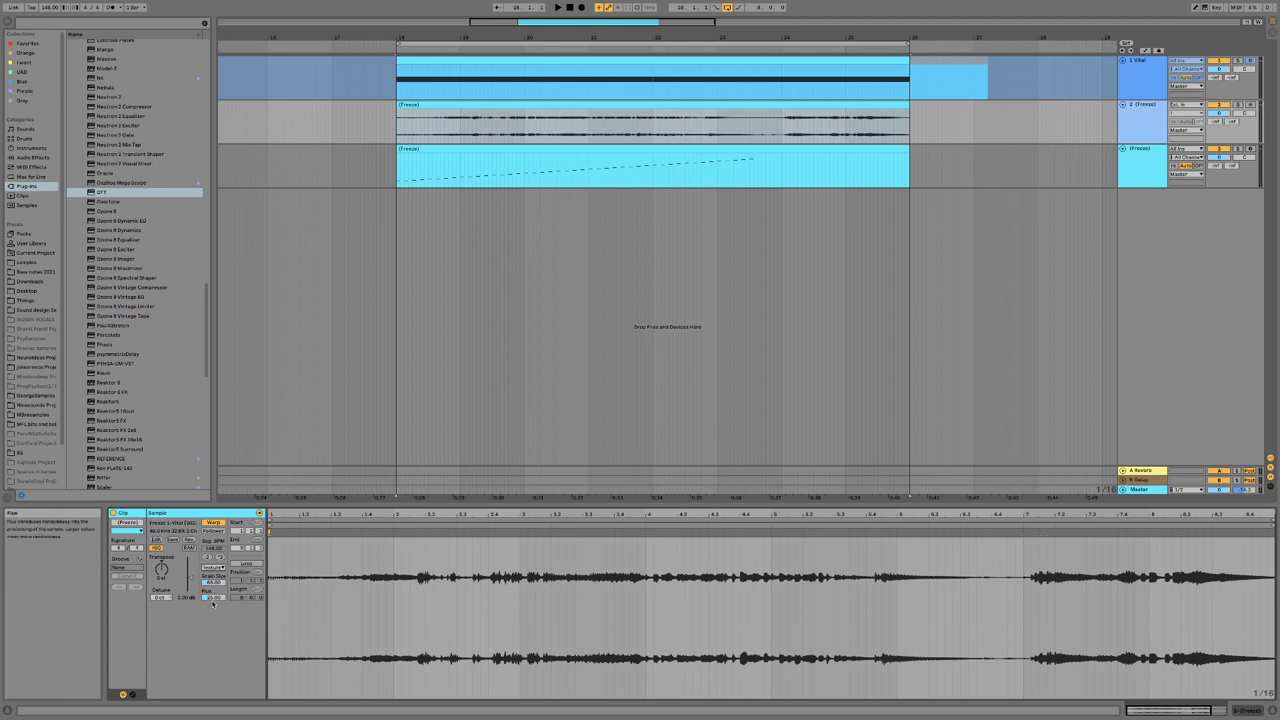
left_click_drag(213, 597, 213, 640)
mouse_move(213, 582)
left_mouse_down()
mouse_move(213, 540)
mouse_move(216, 565)
left_mouse_up()
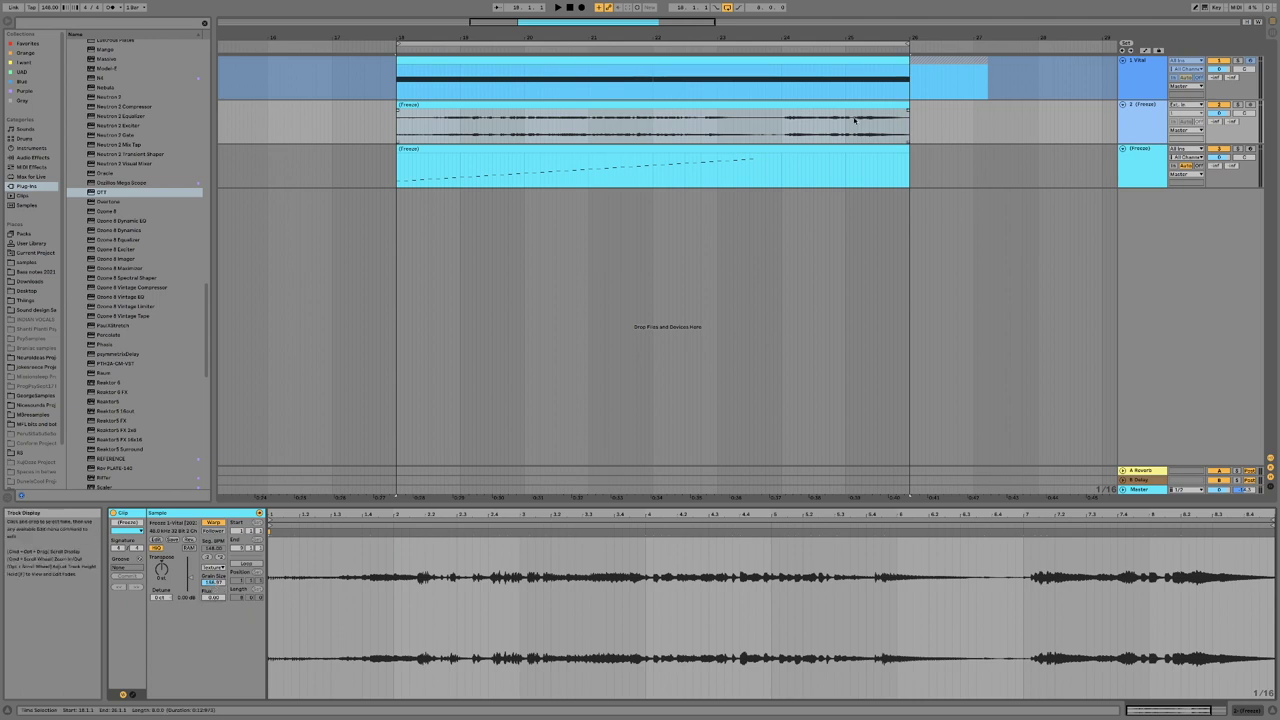
Step: Slice the frozen audio clip to a new MIDI track by transients with the Built-in slicing preset
right_click(728, 106)
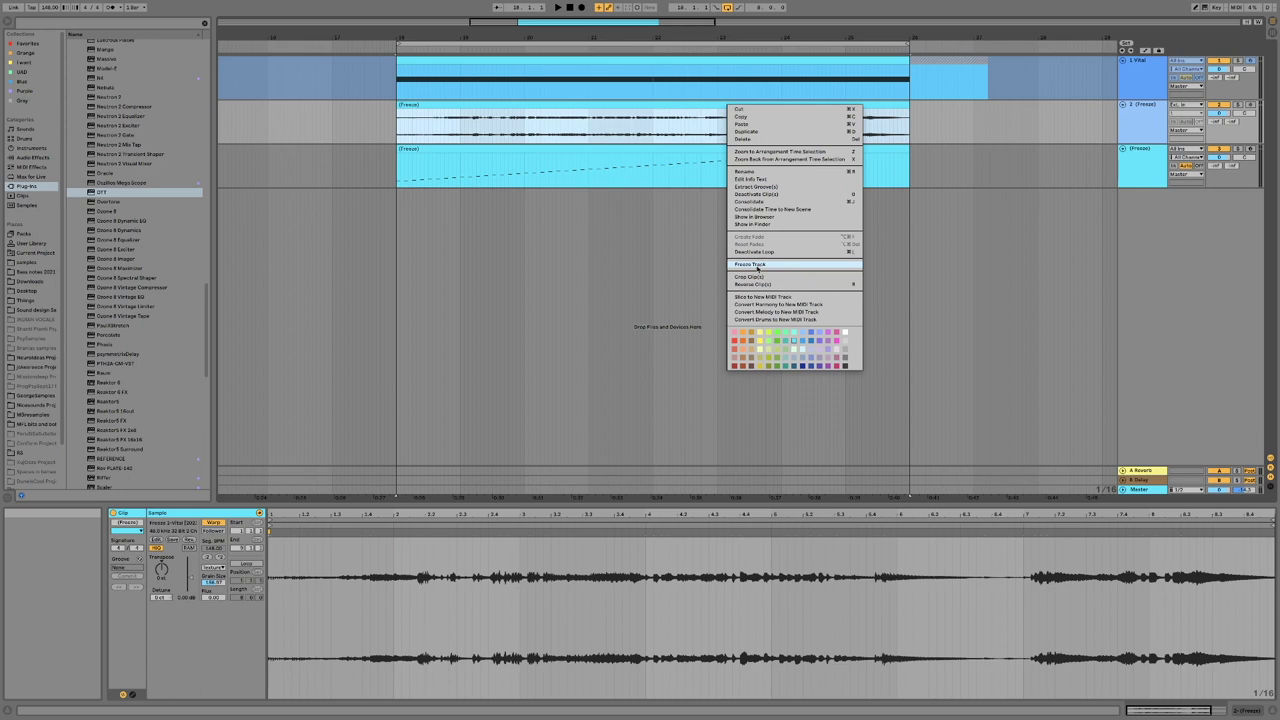
left_click(751, 297)
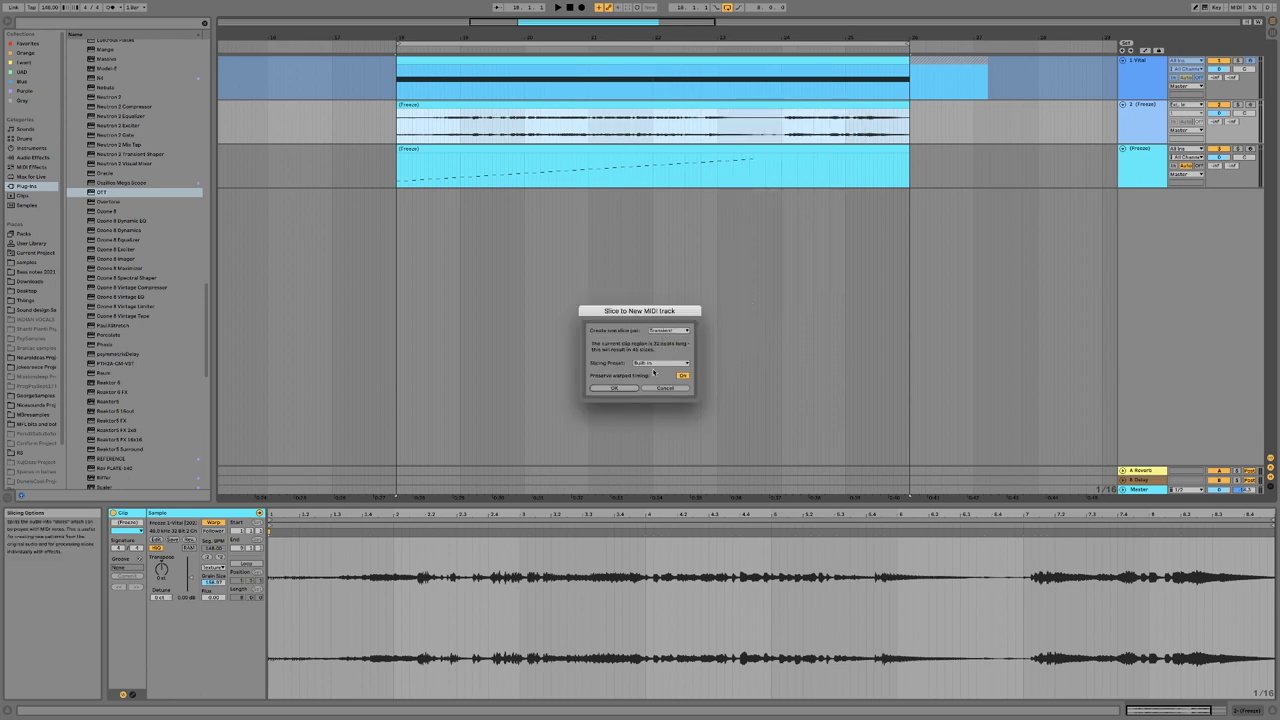
left_click(614, 388)
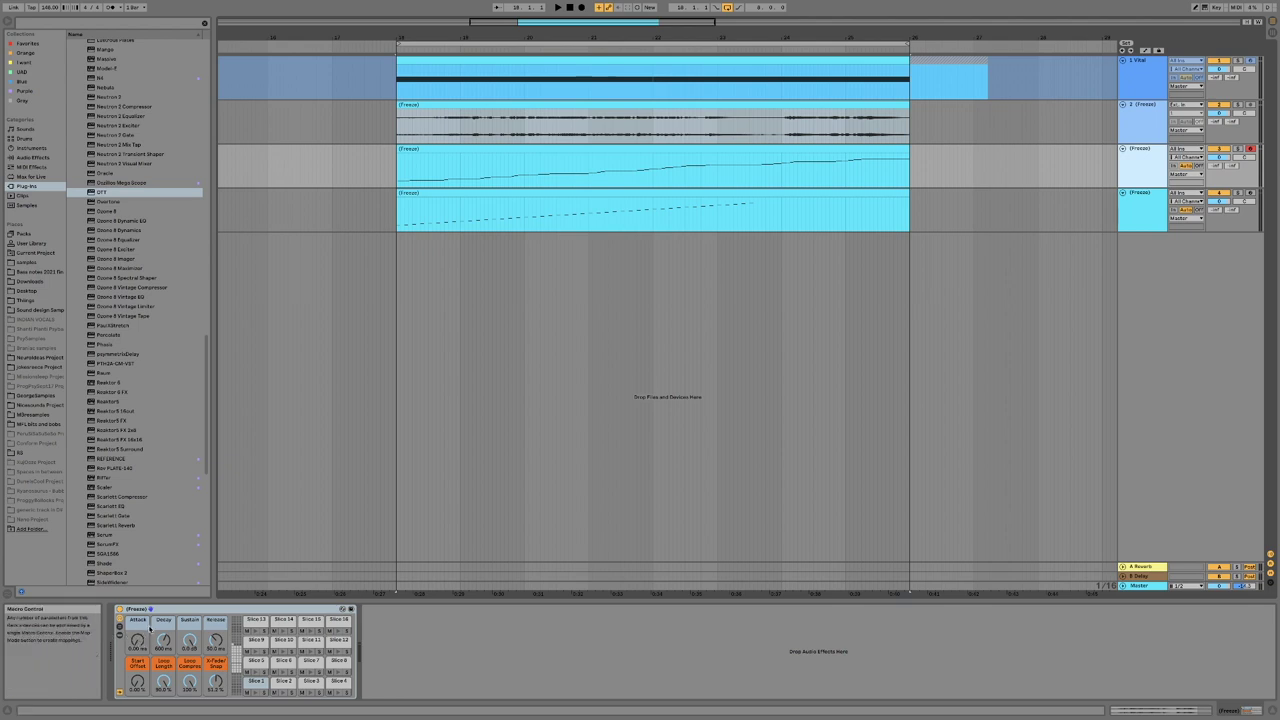
Step: Delete all of the Attack macro's mappings for the slices in the new slice rack
left_click(251, 622)
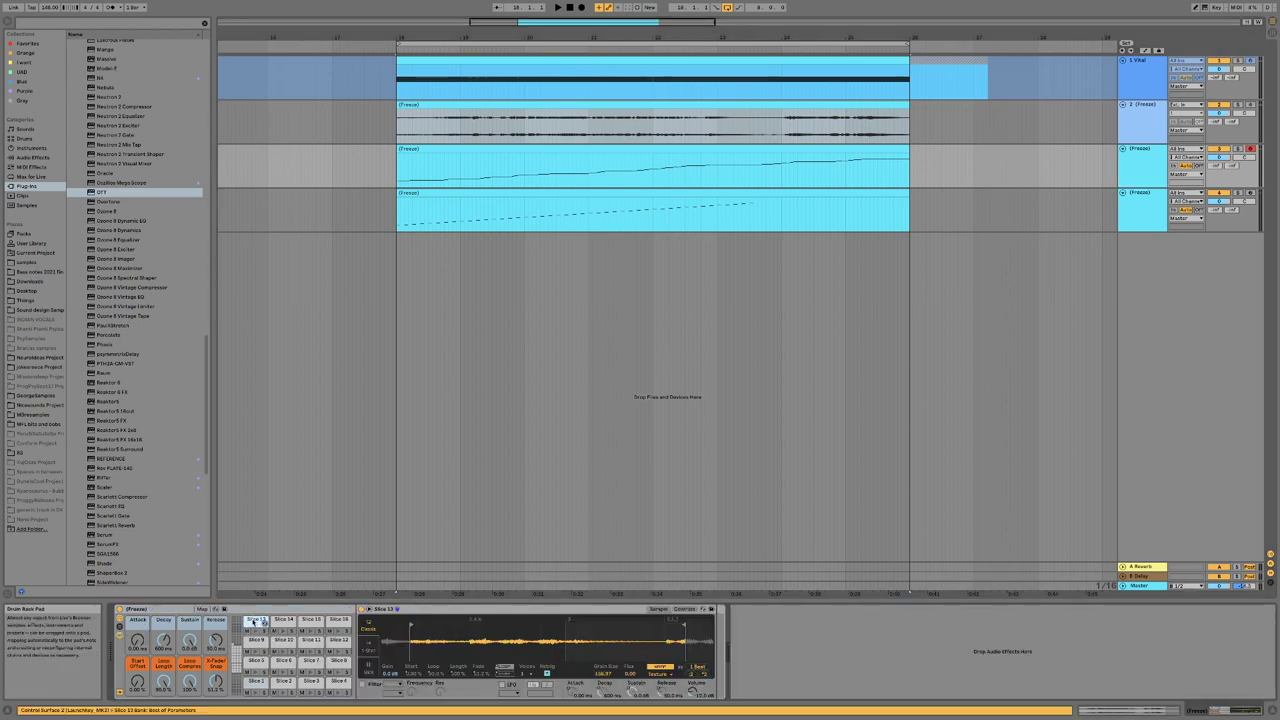
left_click(202, 608)
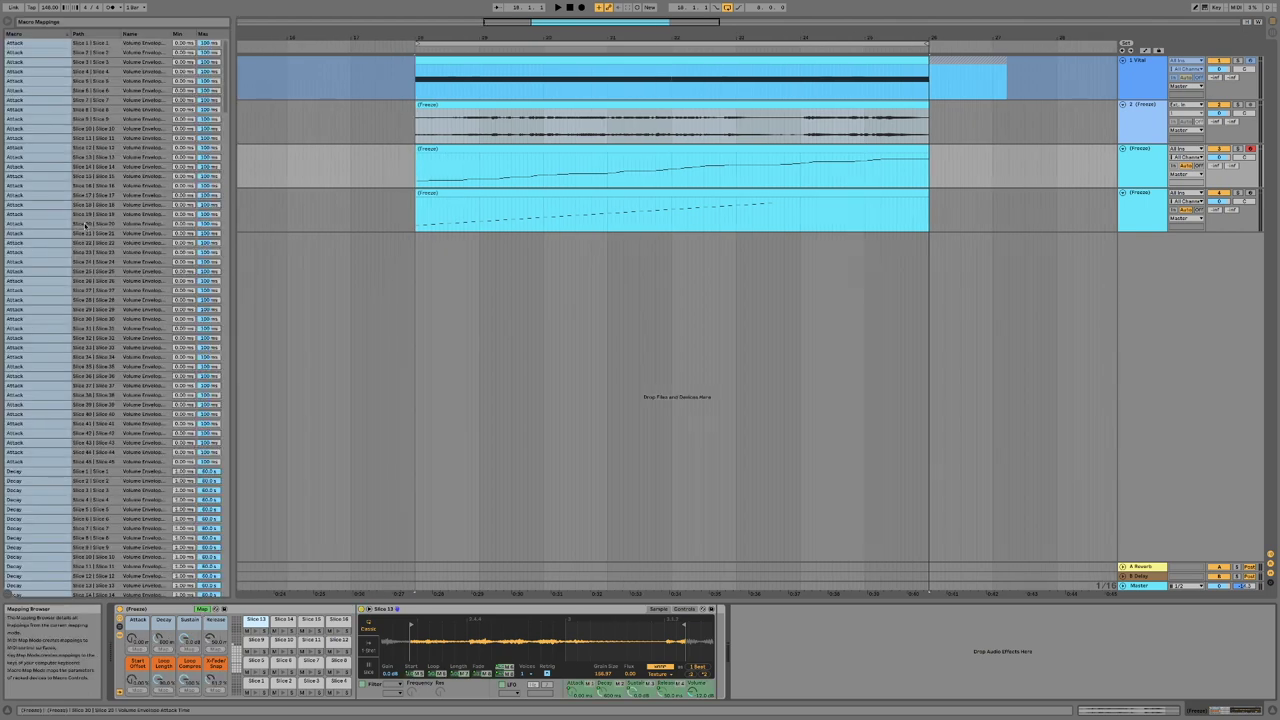
left_click(30, 462)
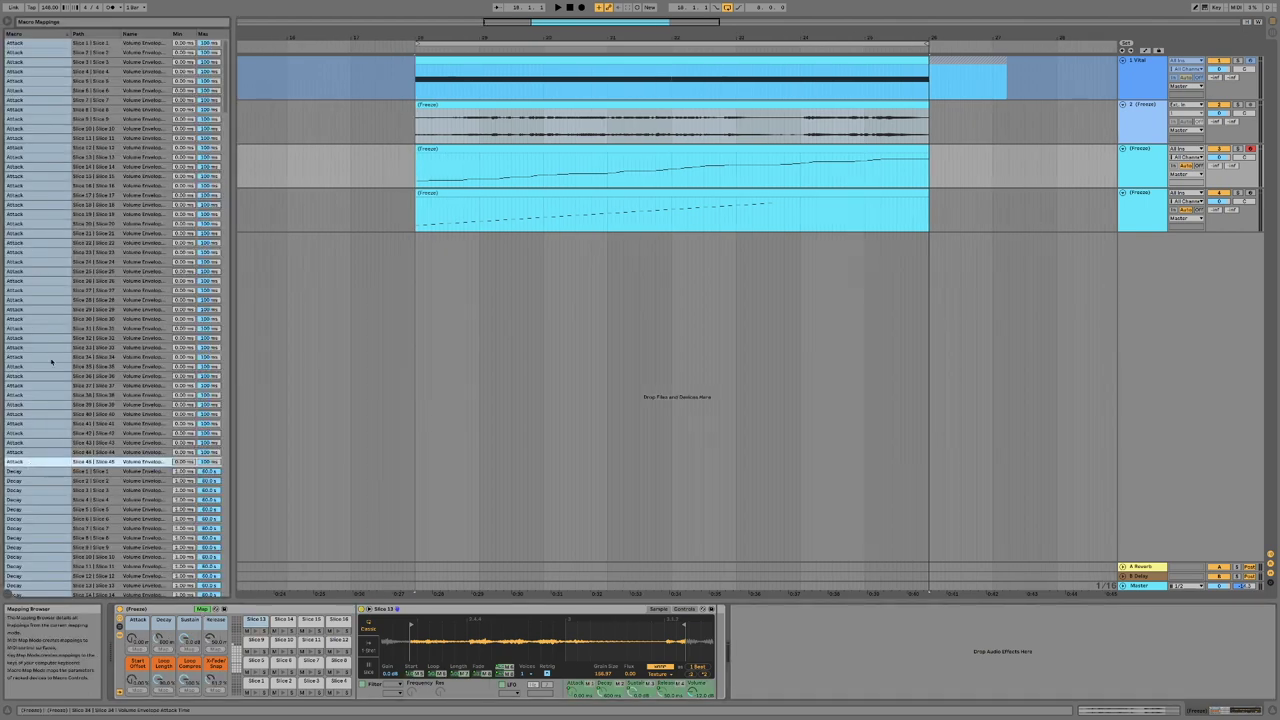
left_click(41, 45, "shift")
key("Delete")
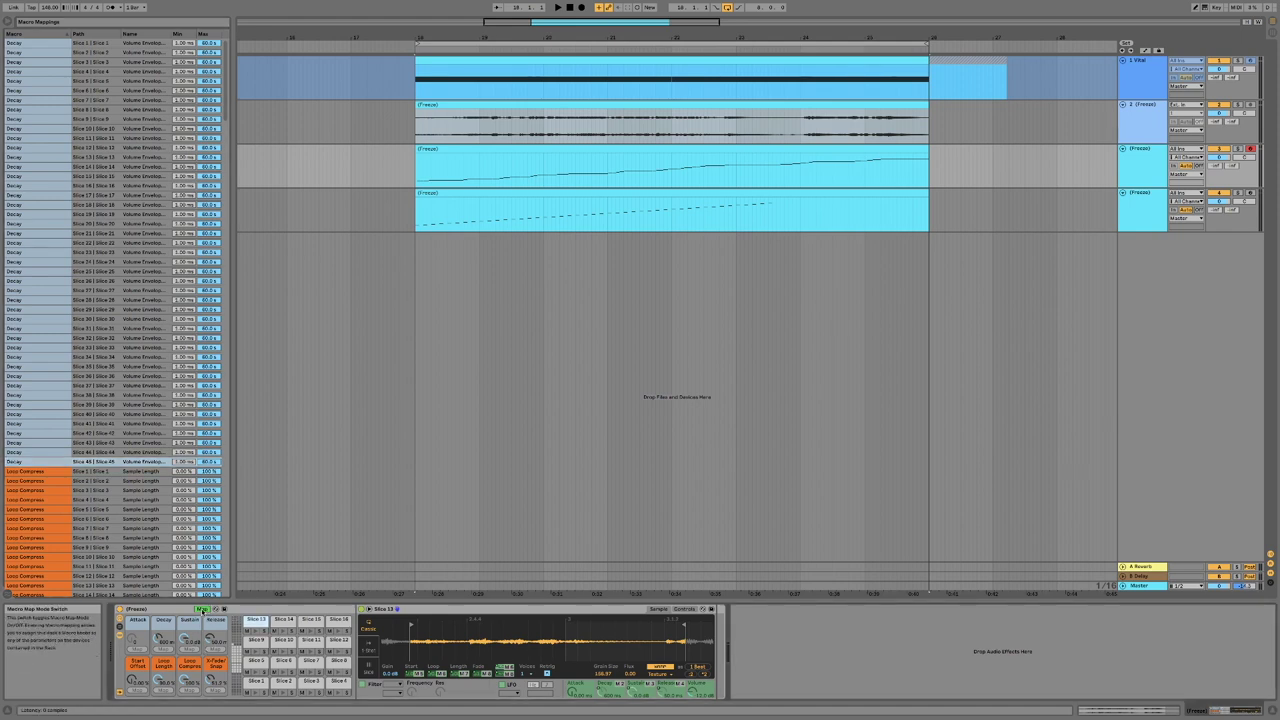
left_click(201, 608)
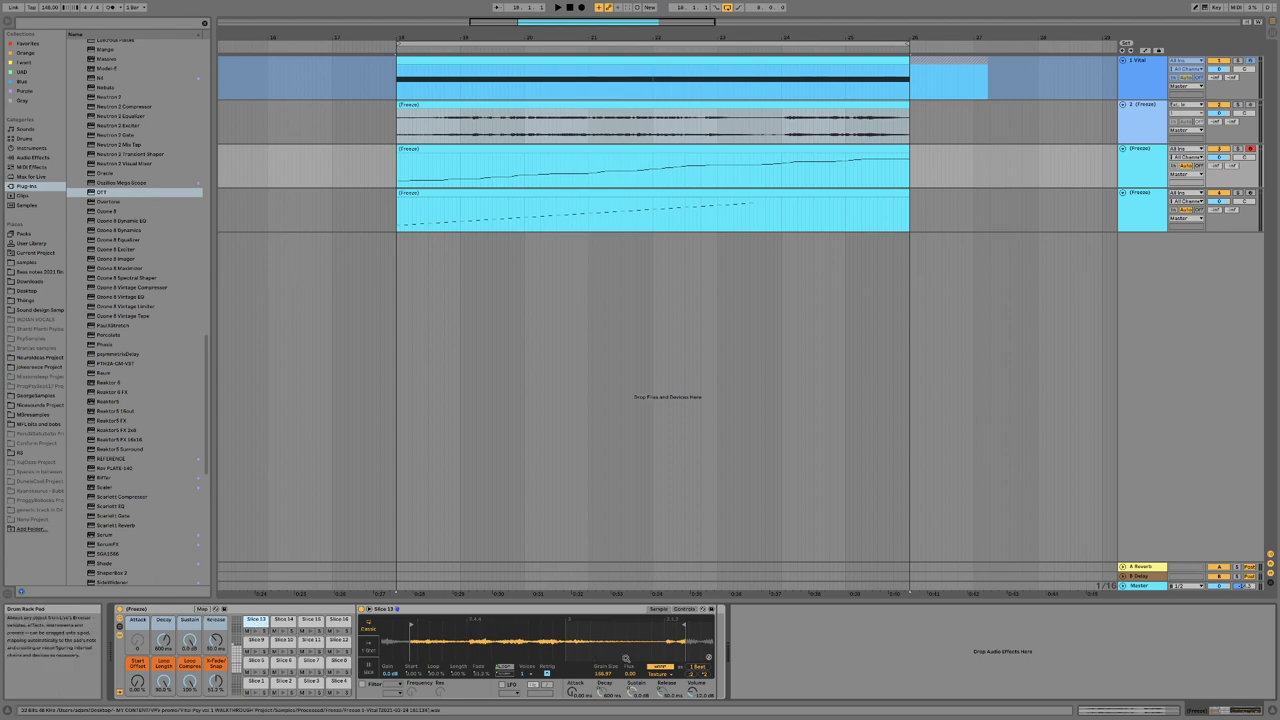
Step: Map Slice 13's Transpose to the Attack macro and extend the mapping to all sibling slices
left_click(685, 609)
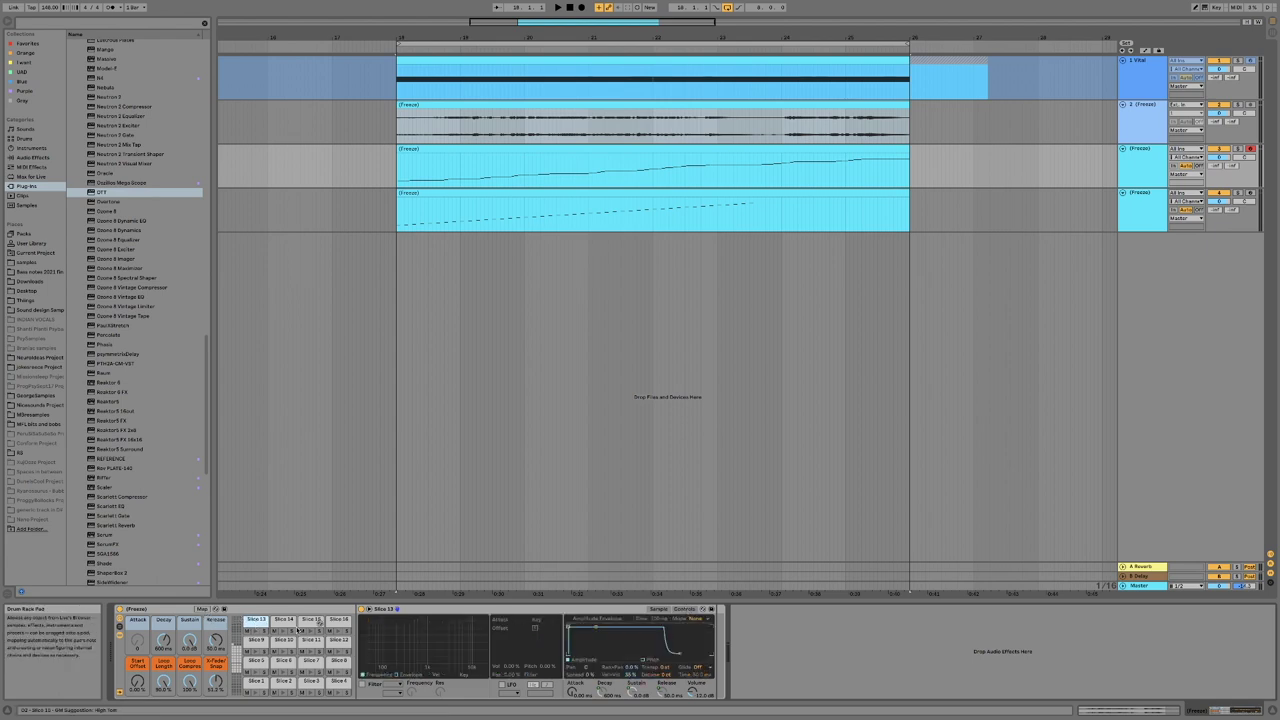
right_click(664, 669)
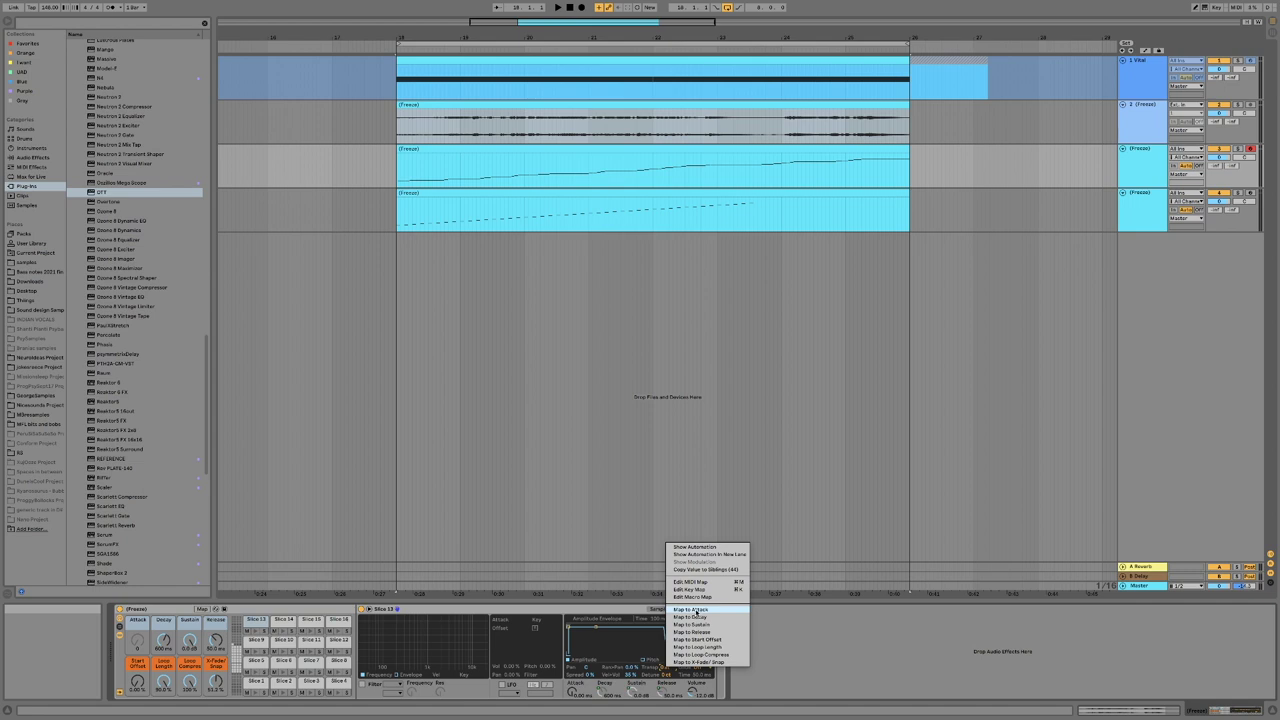
left_click(694, 609)
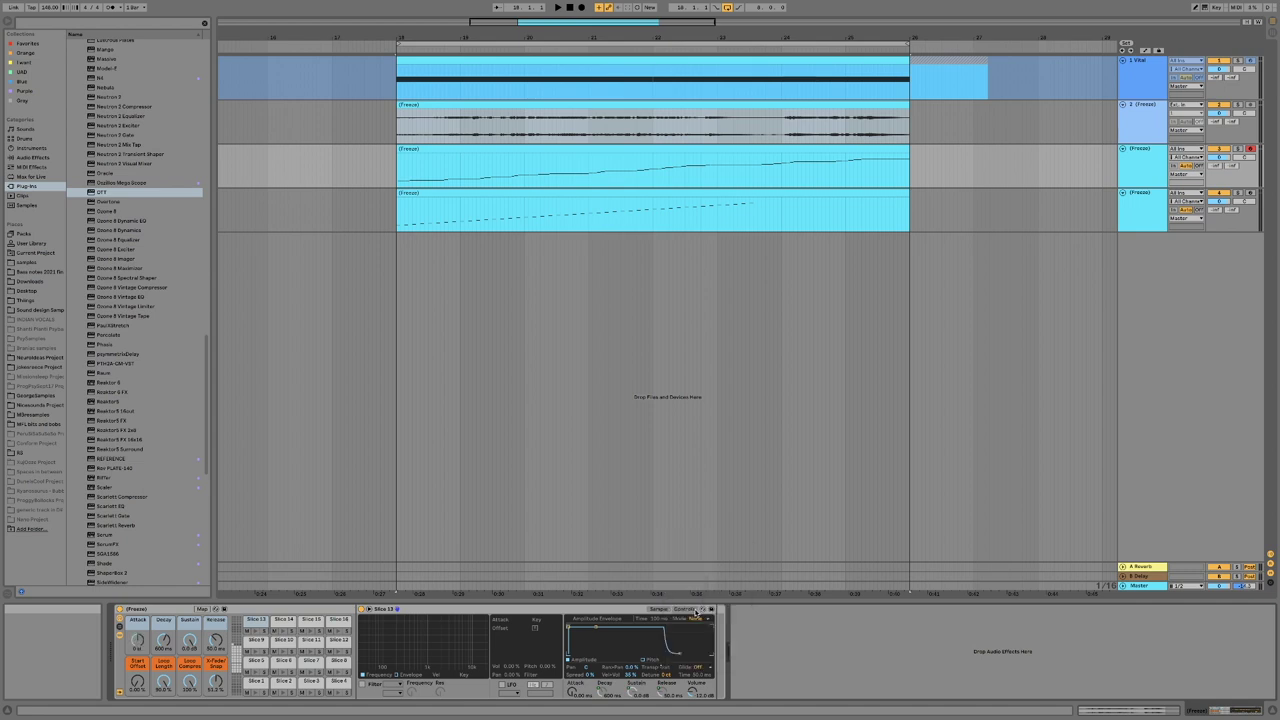
right_click(666, 669)
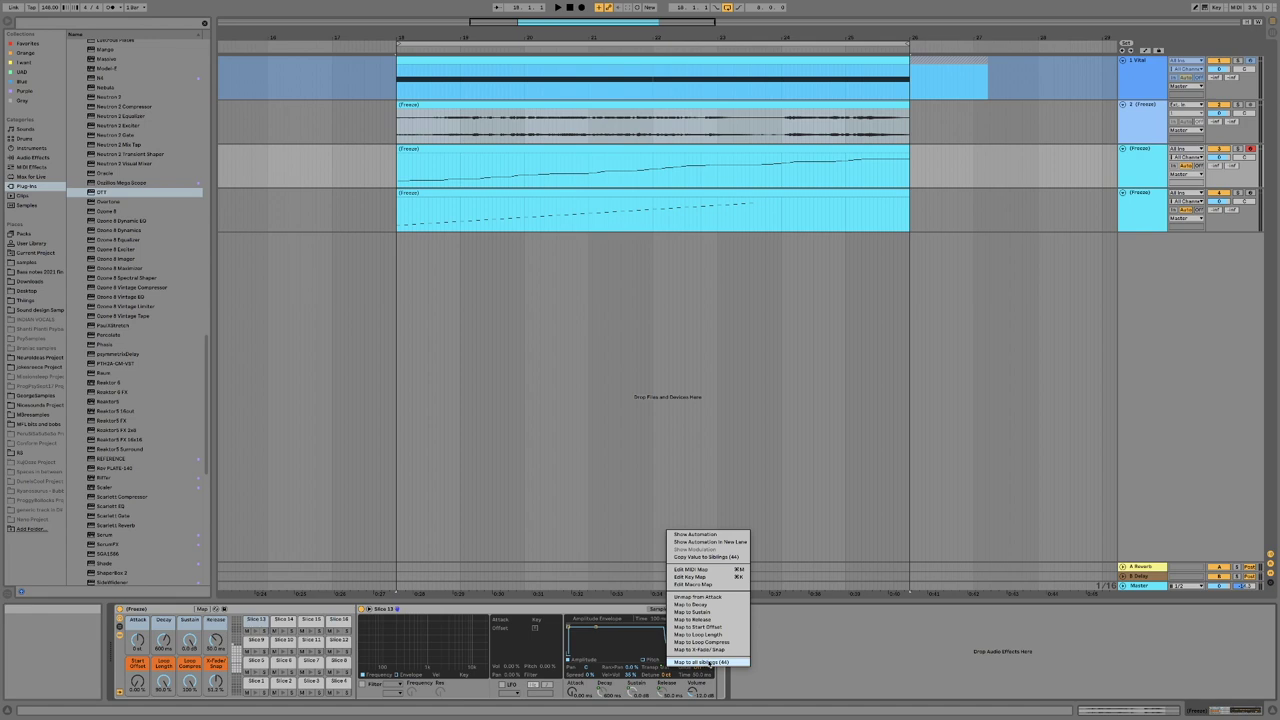
left_click(705, 662)
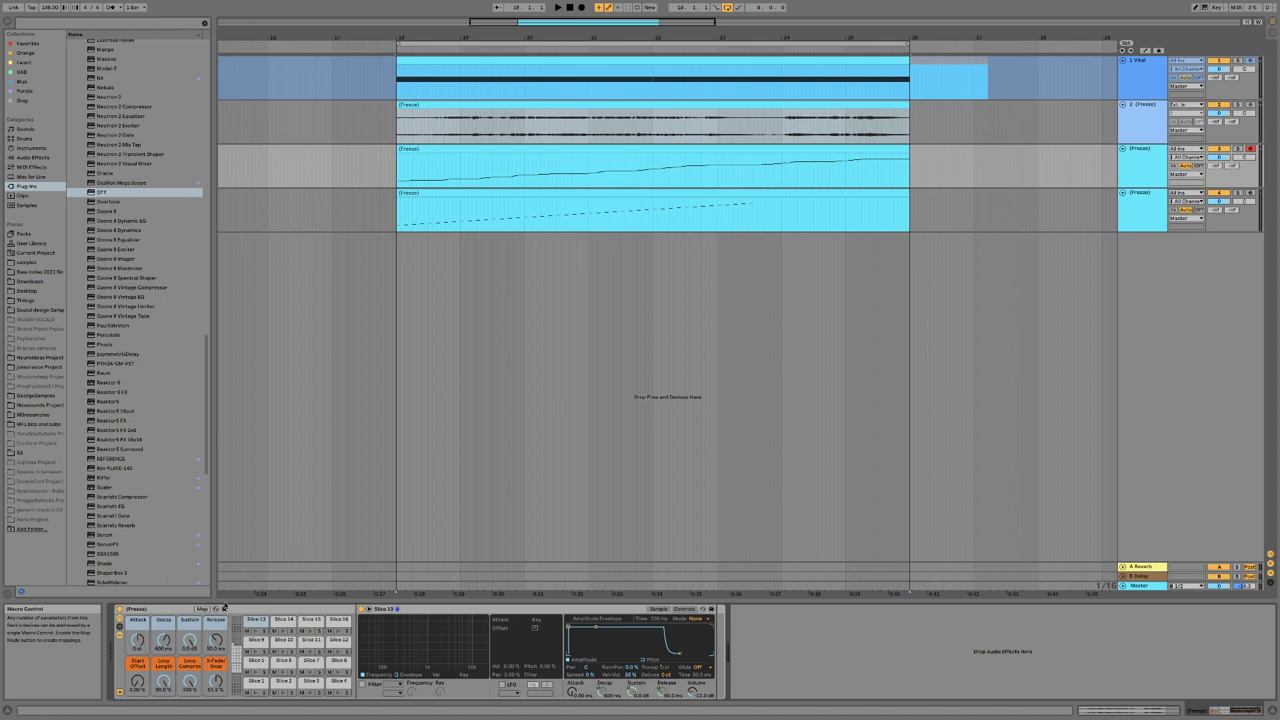
Step: Solo the new slice track and play it while sweeping the Attack macro's transposition, ending at -12 st
left_click(1238, 148)
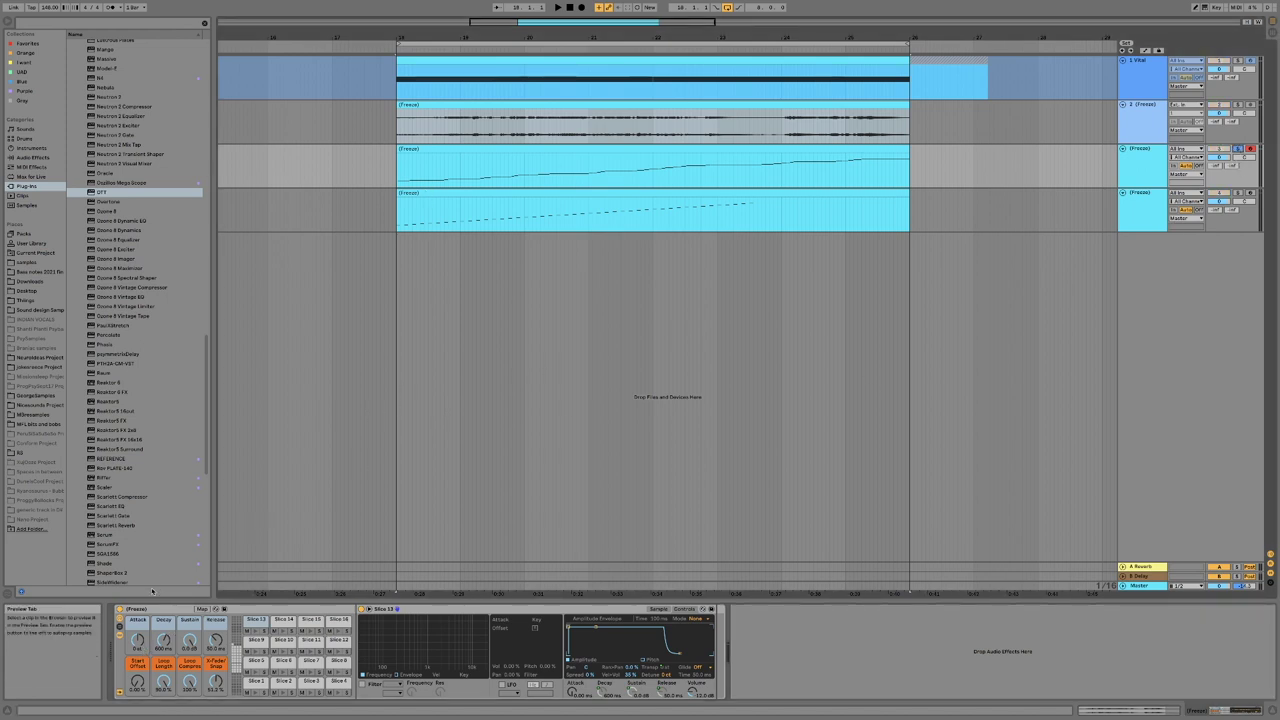
key("space")
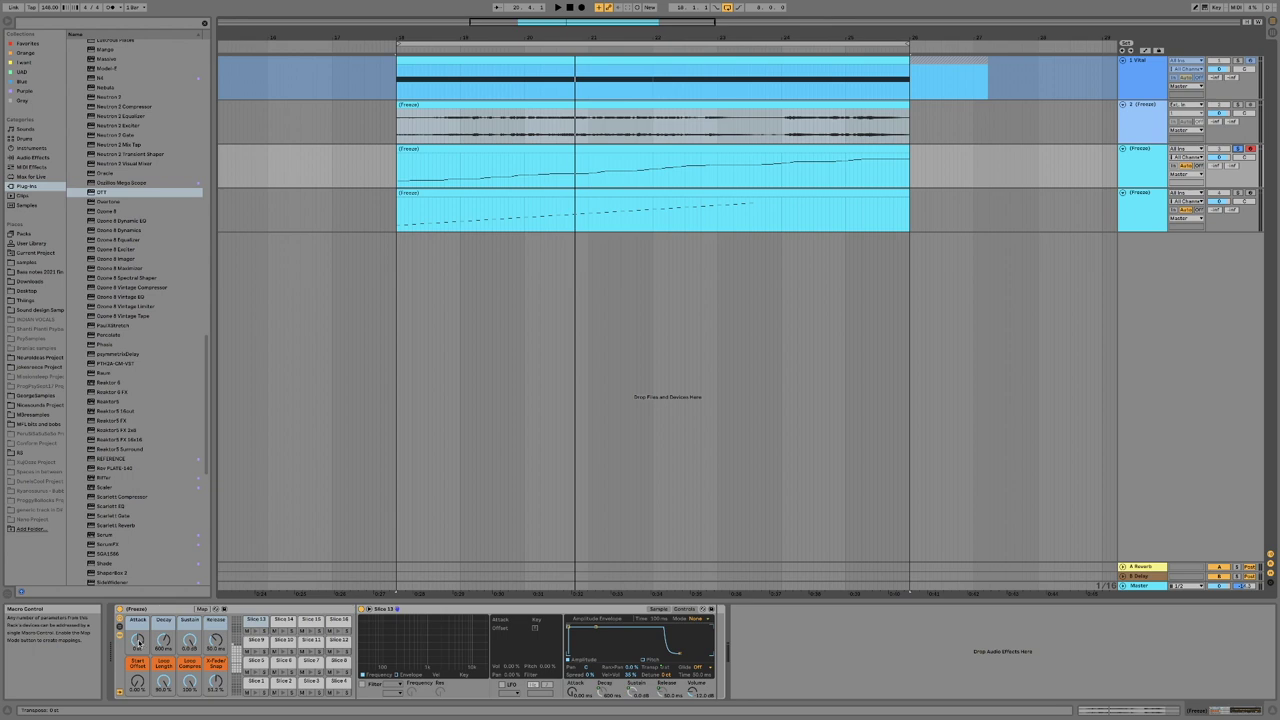
key("space")
left_click_drag(139, 642, 139, 662)
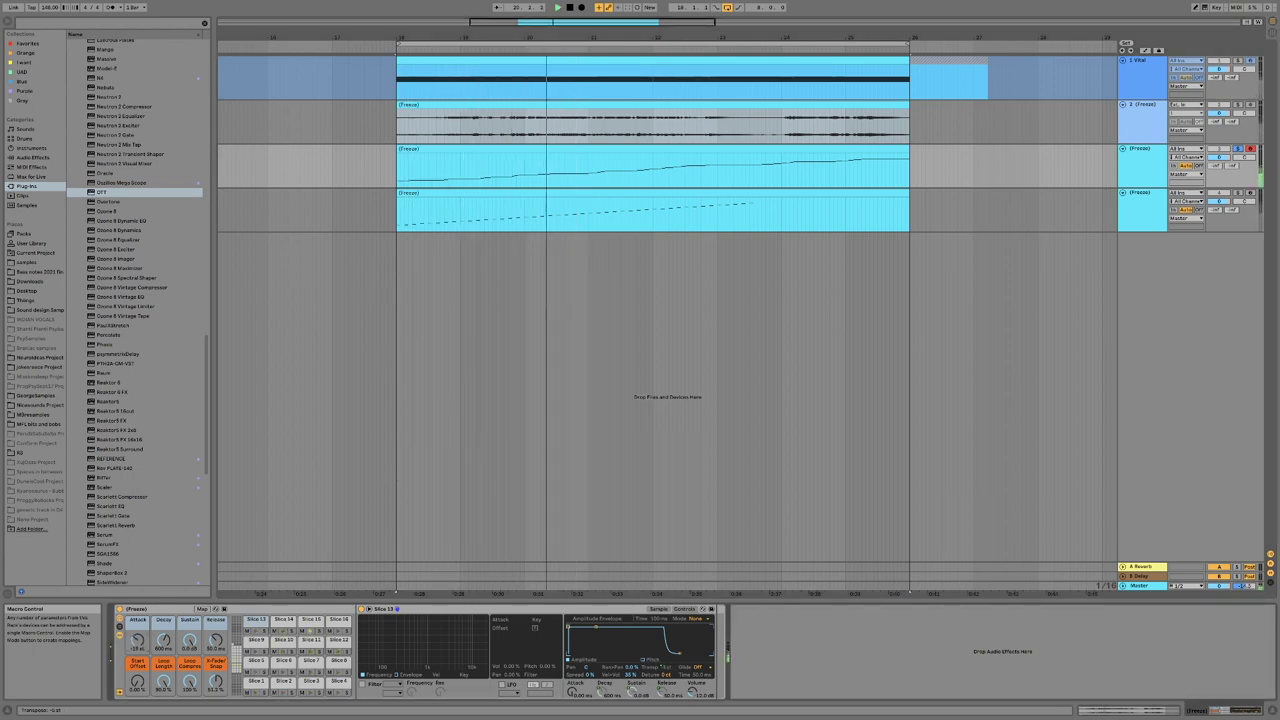
mouse_move(138, 642)
left_mouse_down()
mouse_move(138, 618)
mouse_move(138, 666)
mouse_move(138, 610)
mouse_move(138, 642)
left_mouse_up()
key("space")
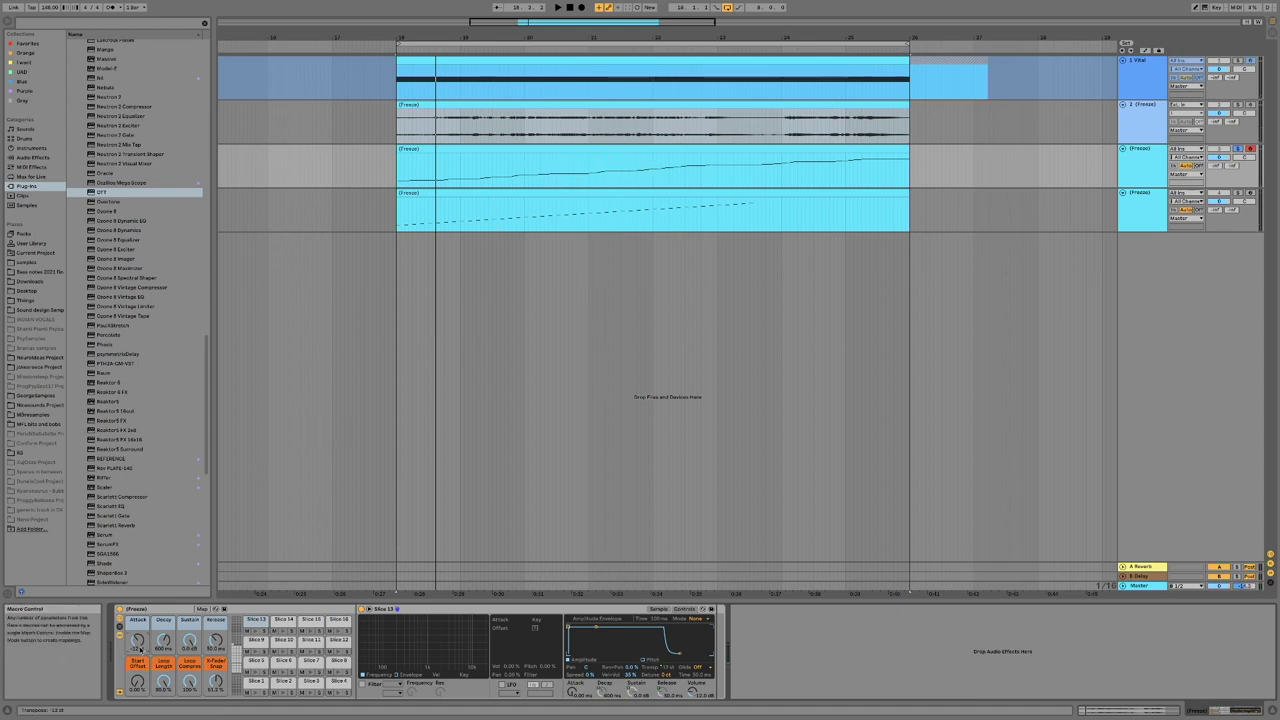
Step: Record constantly moving Attack macro automation across the whole length of the sliced clip
key("F9")
mouse_move(139, 641)
left_mouse_down()
mouse_move(139, 625)
mouse_move(138, 640)
left_mouse_up()
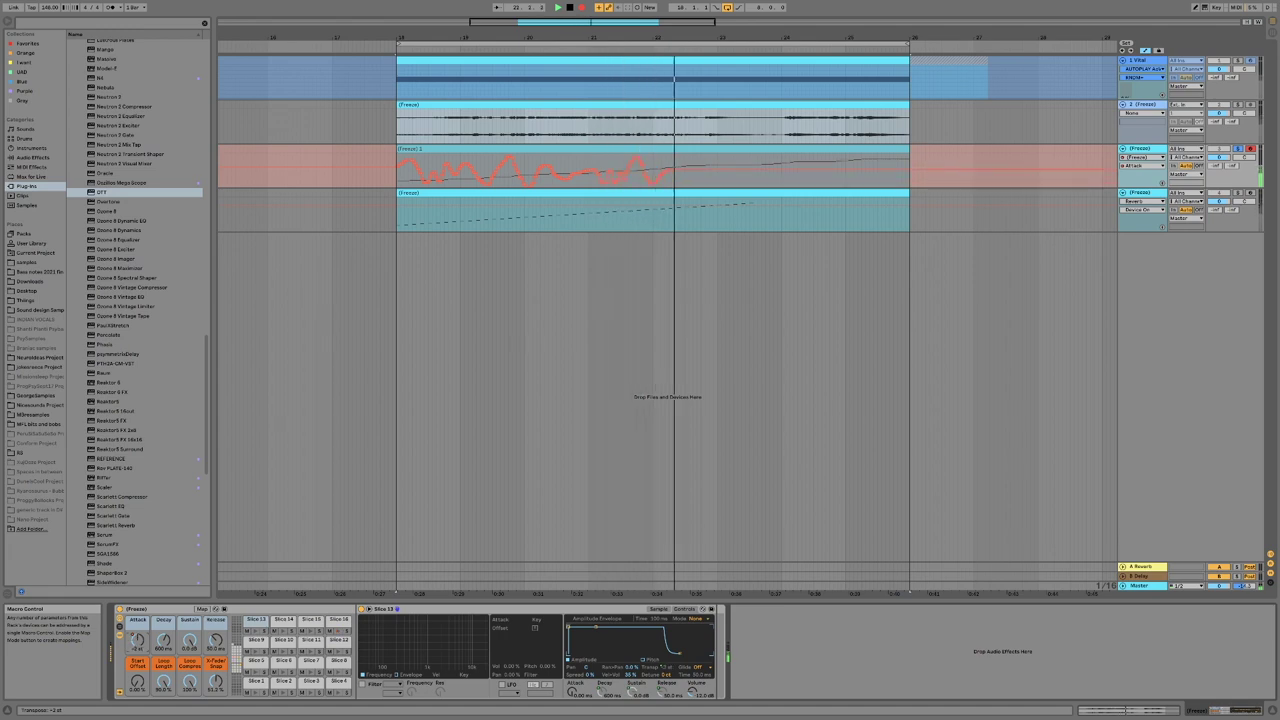
mouse_move(137, 640)
left_mouse_down()
mouse_move(137, 652)
mouse_move(137, 618)
mouse_move(137, 660)
left_mouse_up()
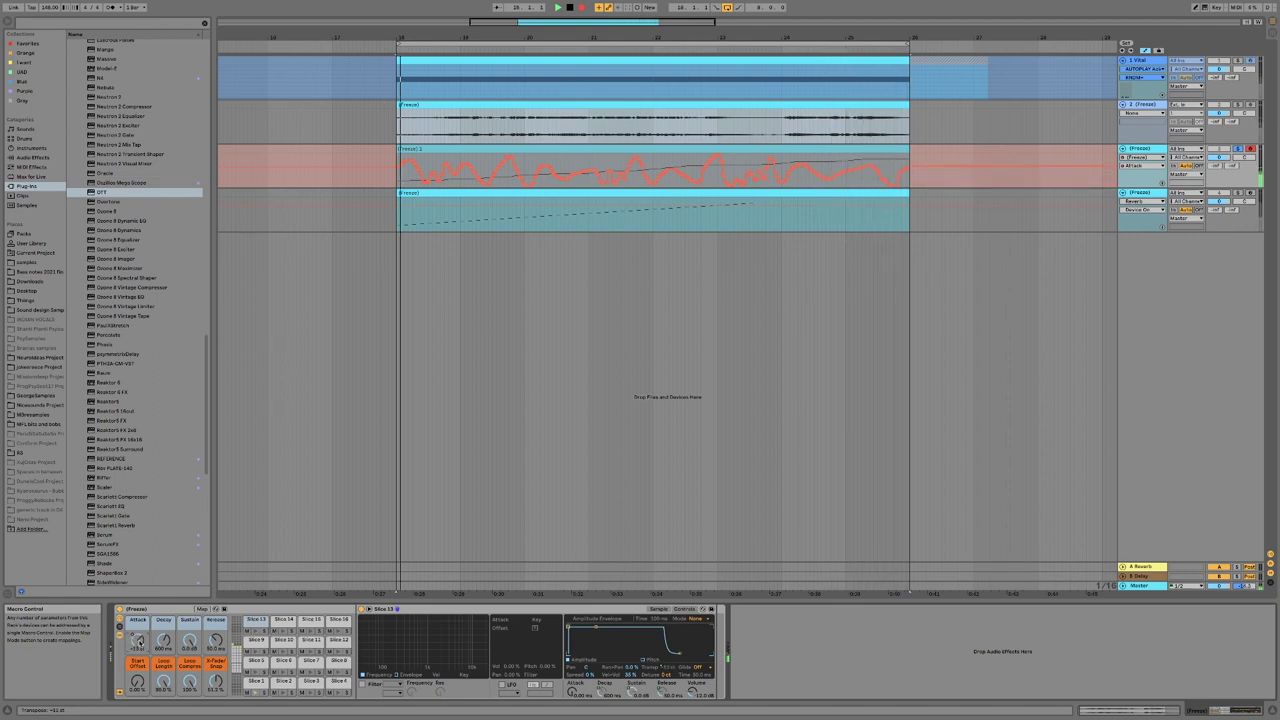
key("space")
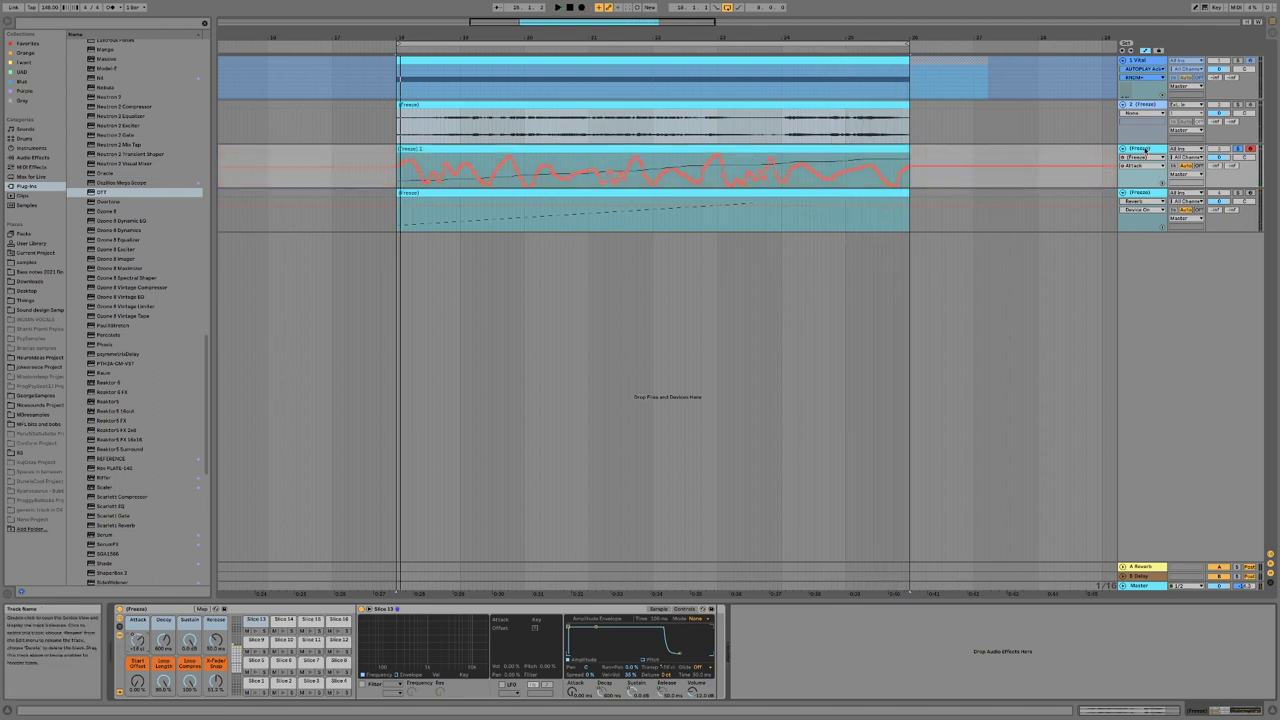
Step: Freeze the automated slice track, copy its clip to a new audio track and raise the clip gain to 12.0 dB
right_click(1146, 150)
left_click(1165, 183)
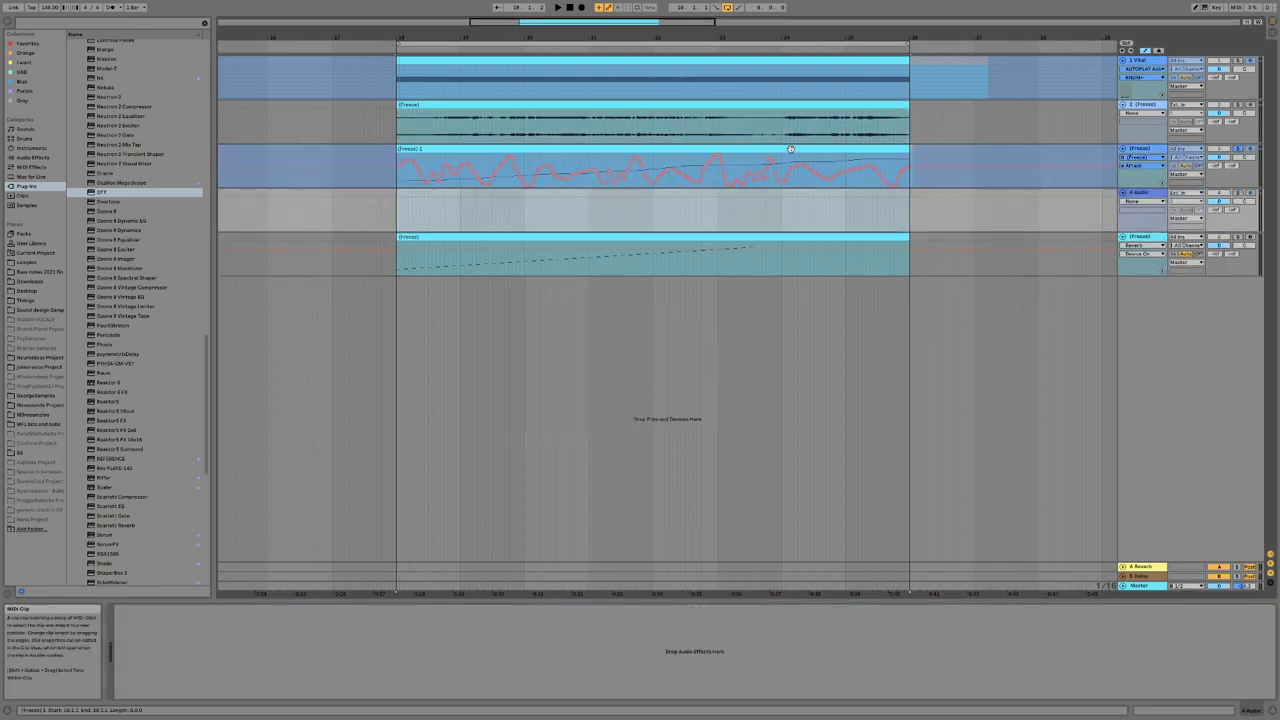
double_click(771, 193)
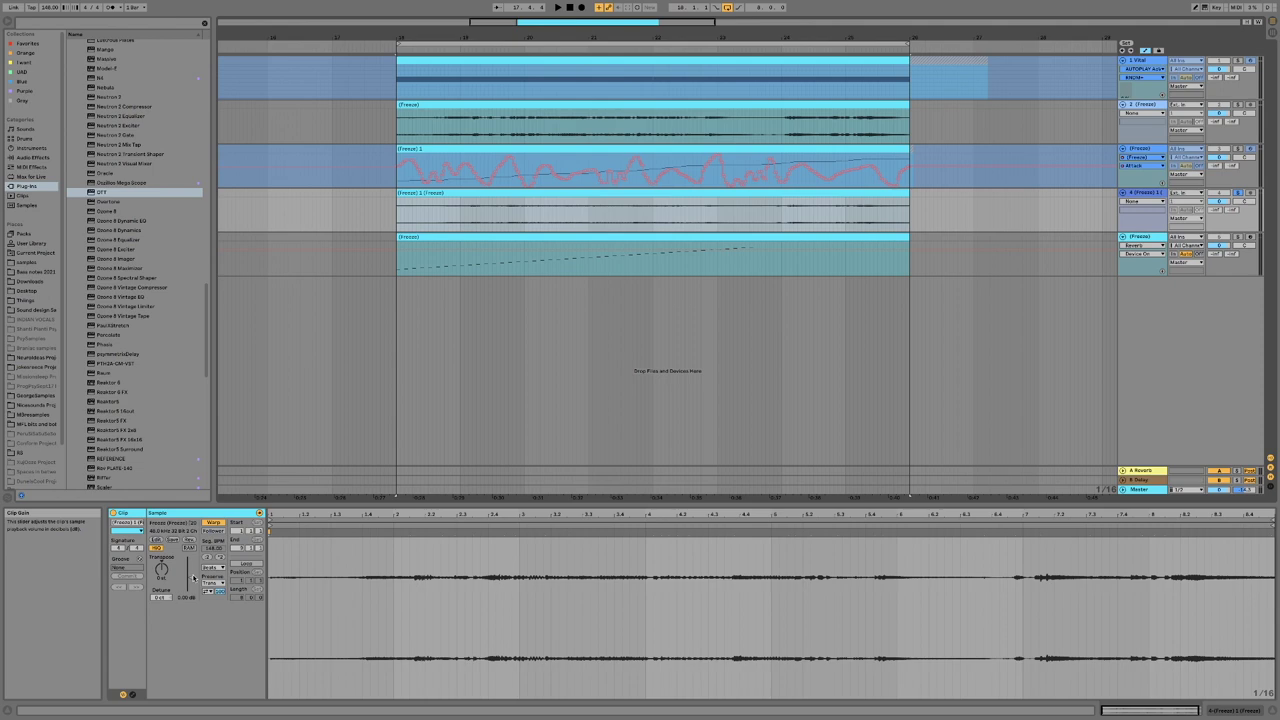
left_click_drag(193, 577, 193, 542)
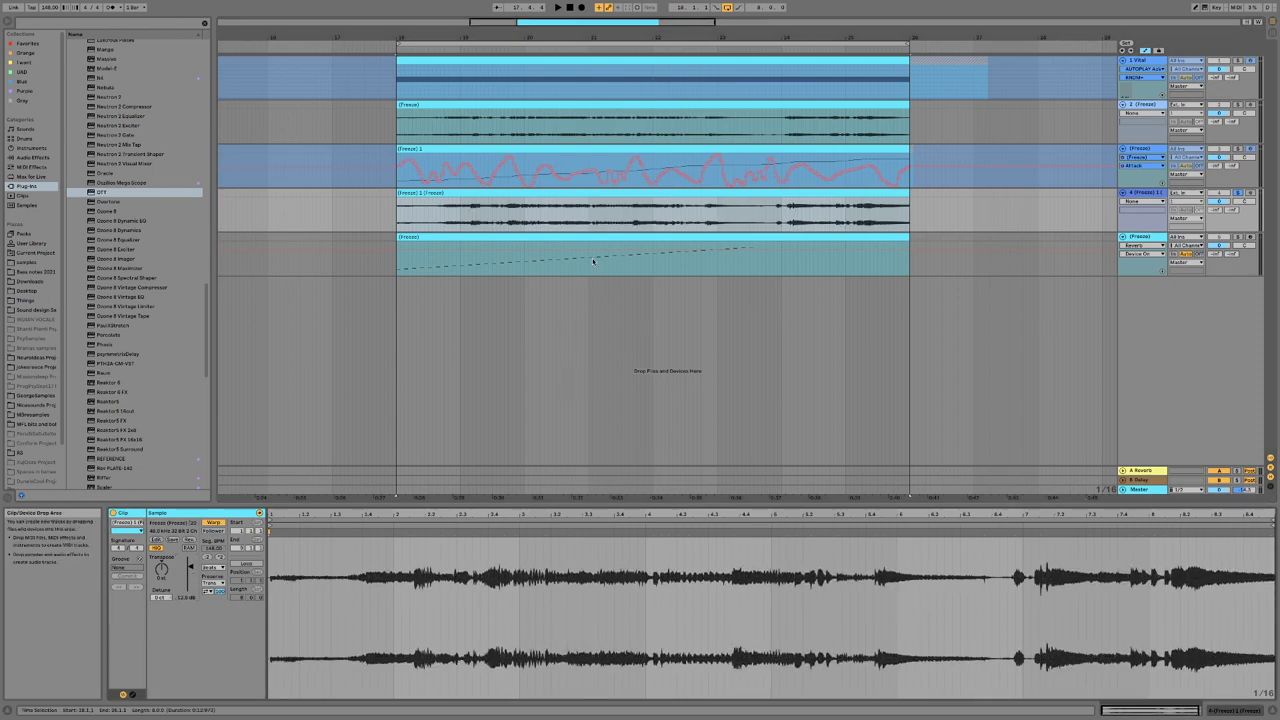
Step: Slice the newly rendered audio clip to another MIDI track by transients with the Built-in preset
right_click(621, 196)
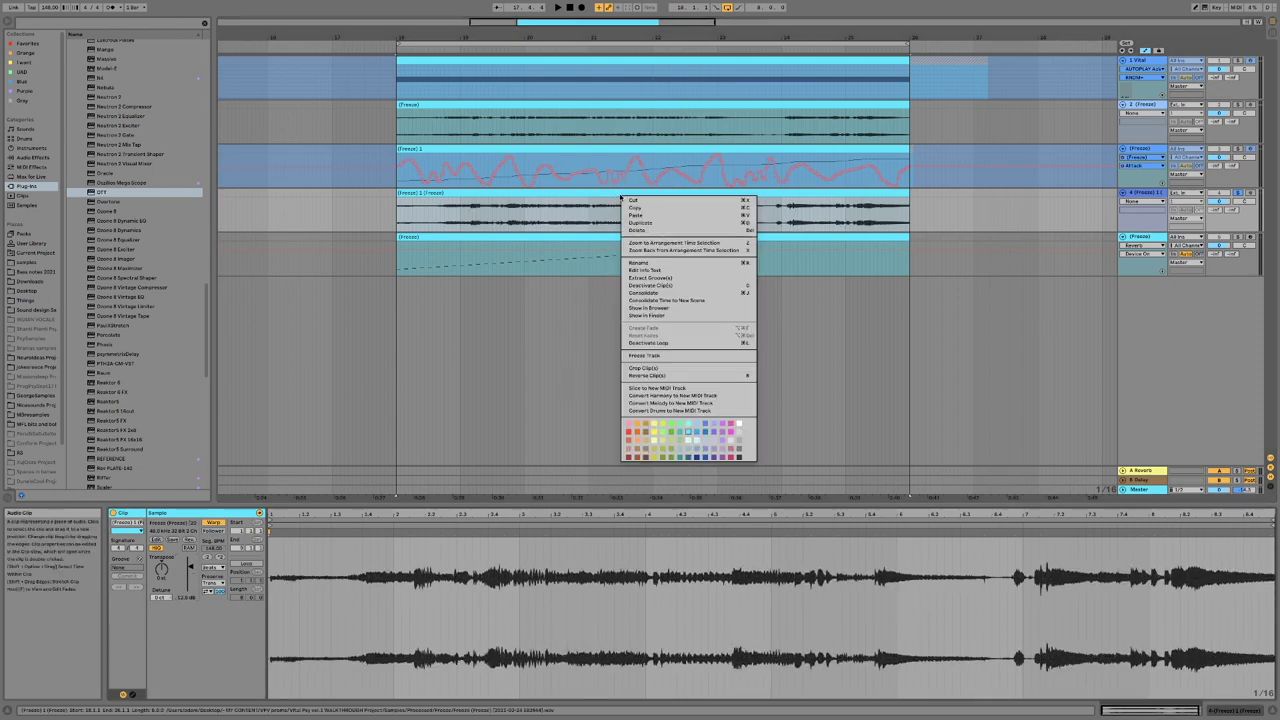
left_click(648, 388)
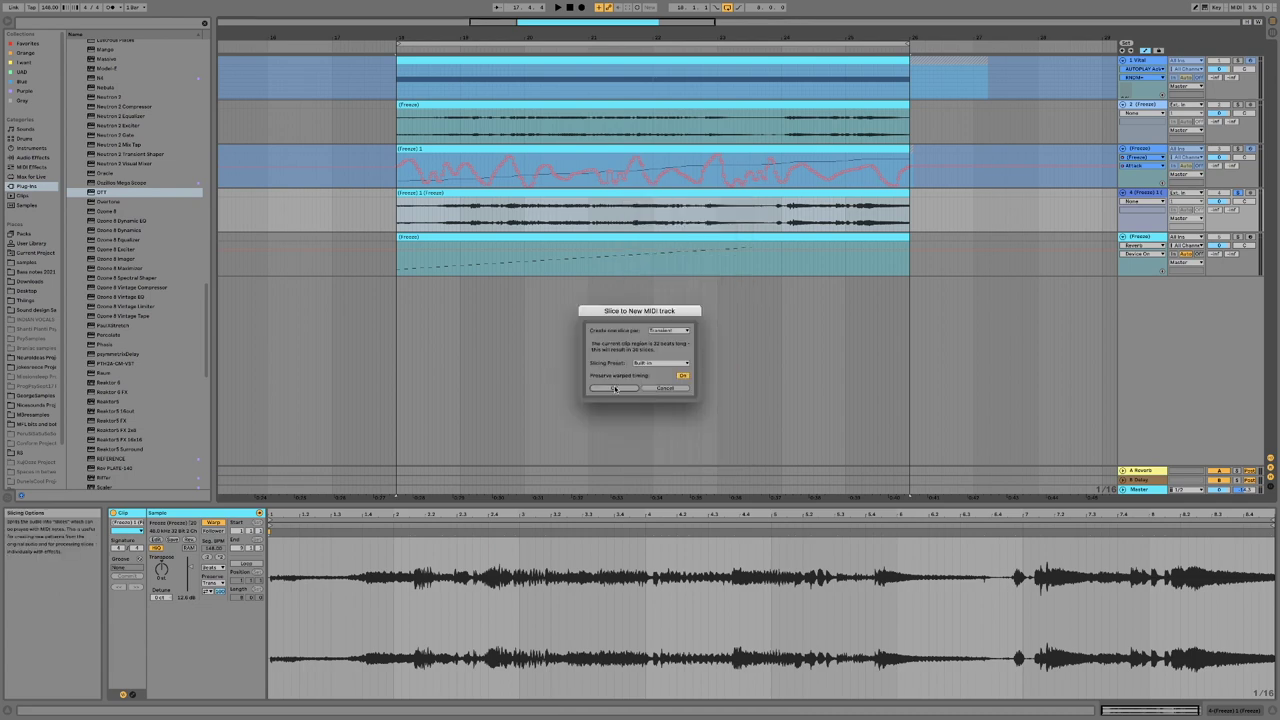
left_click(614, 388)
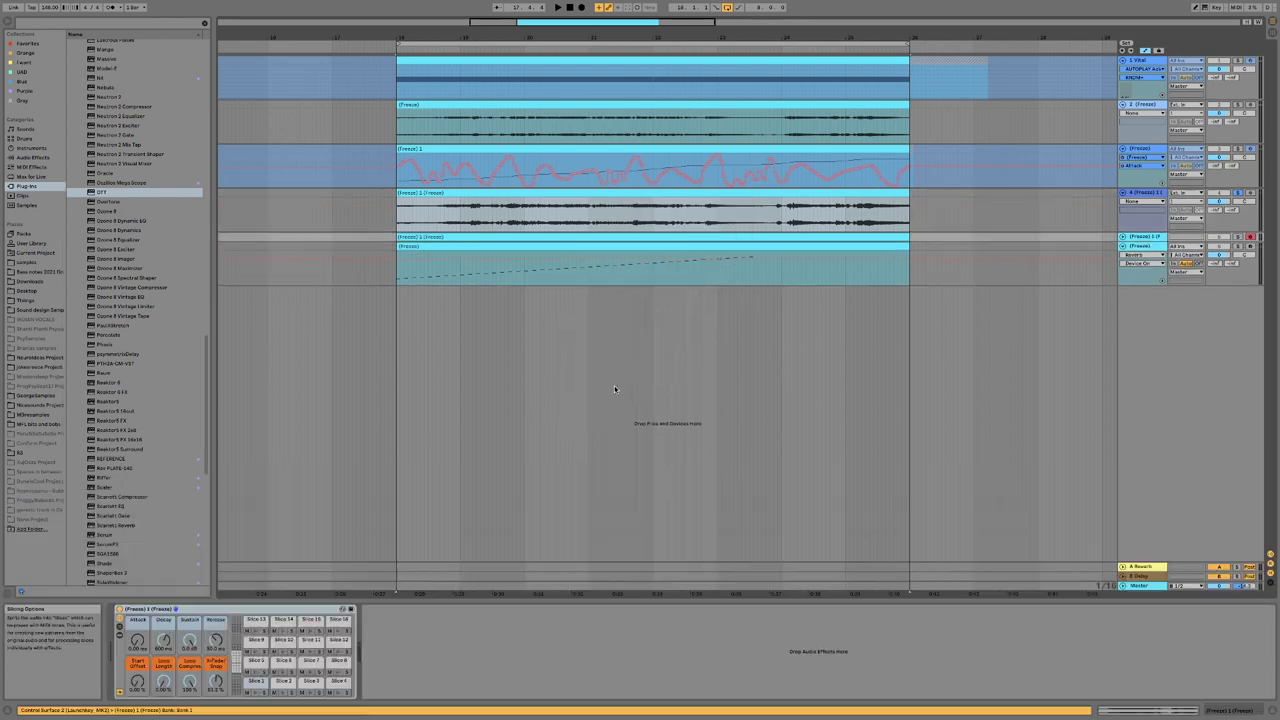
Step: Unfold the newest slice track, copy OTT onto it from the original slice track and set its Loop Length macro to 0.00 %
left_click(1122, 238)
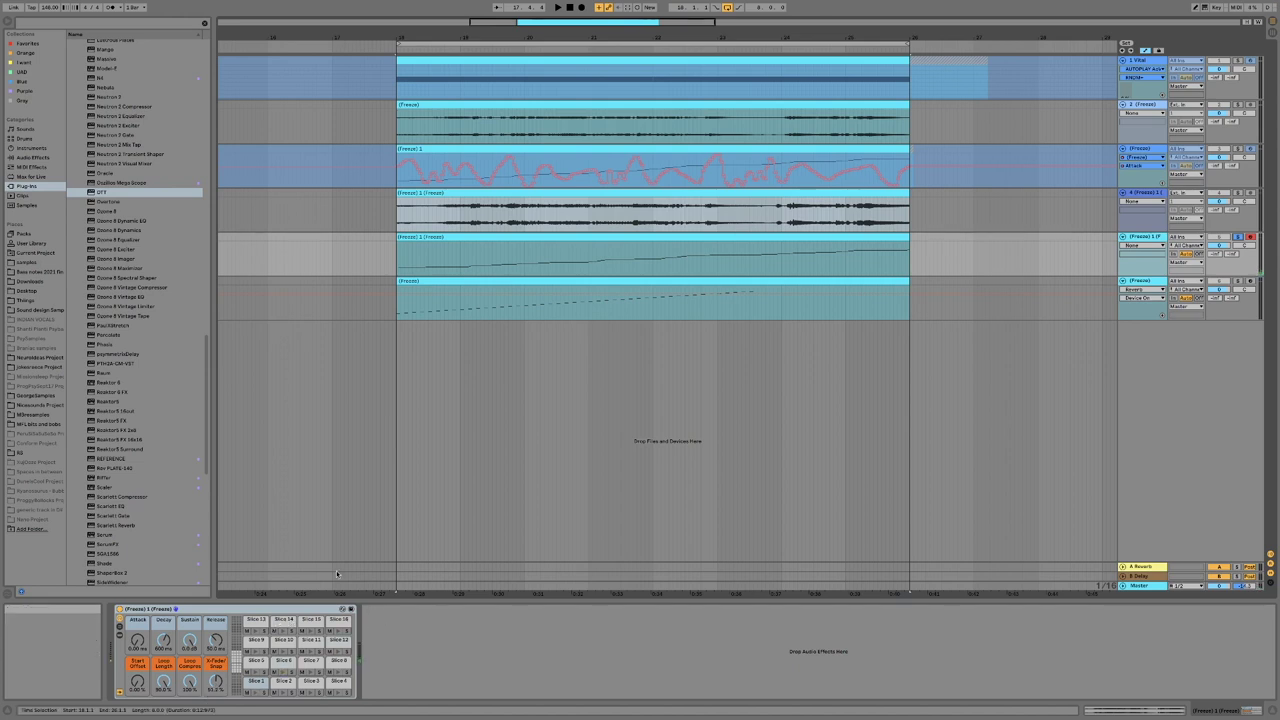
left_click(1219, 245)
left_click(1141, 281)
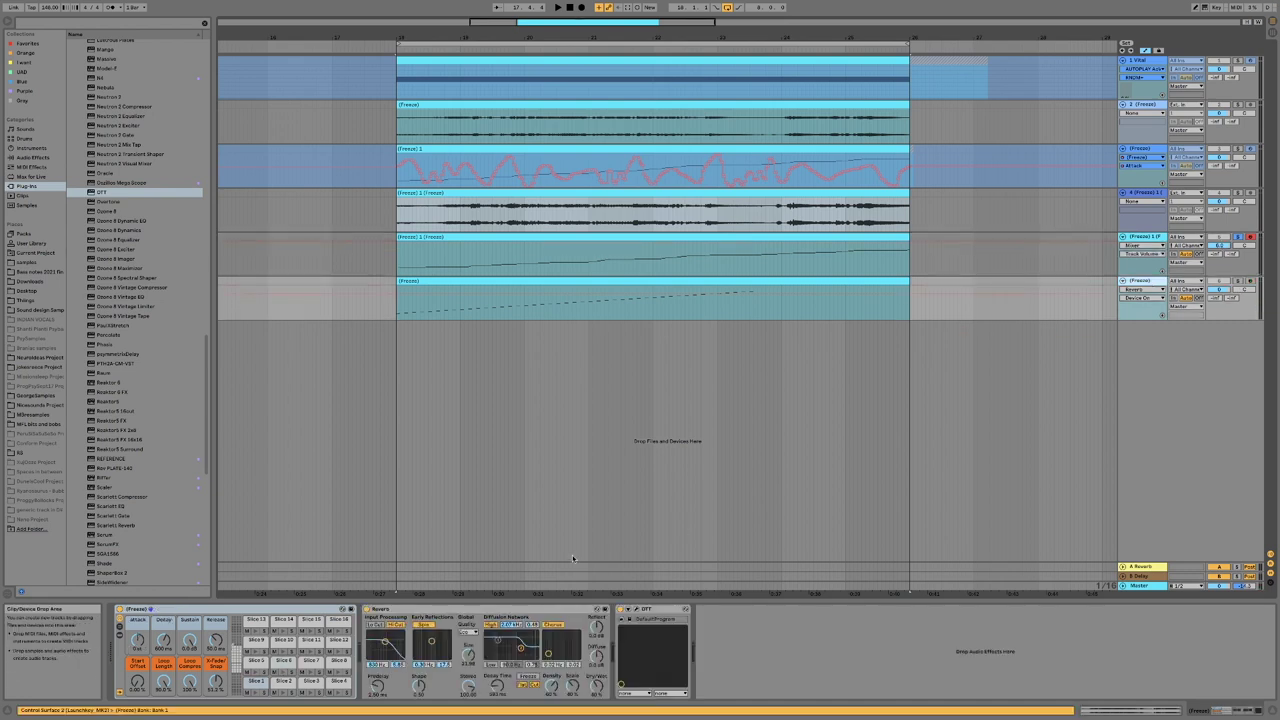
left_click(651, 611)
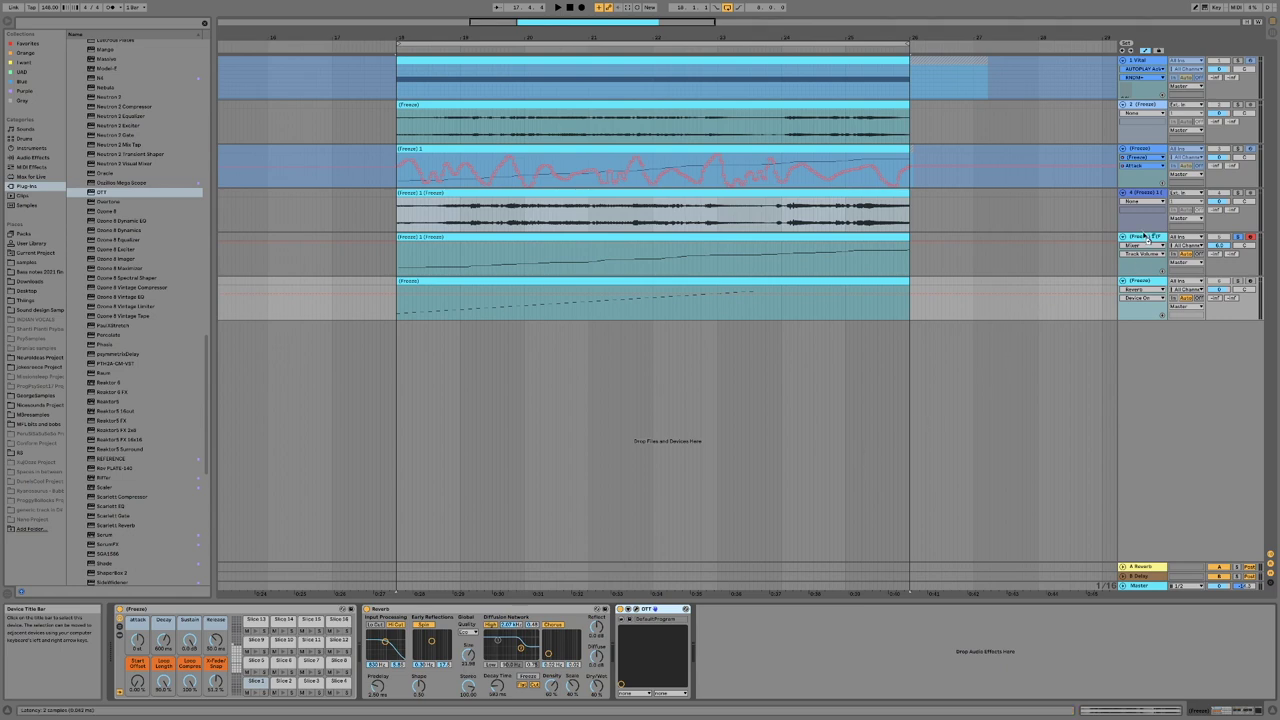
left_click(1214, 247)
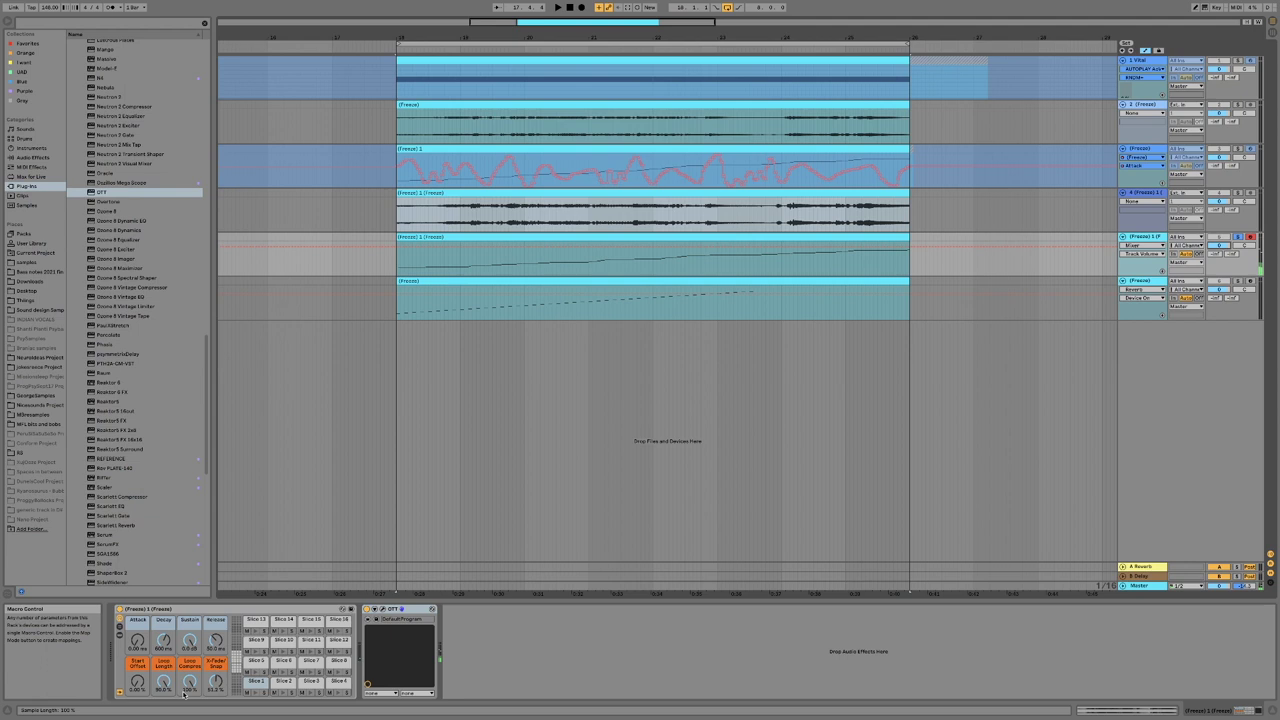
left_click_drag(165, 683, 165, 716)
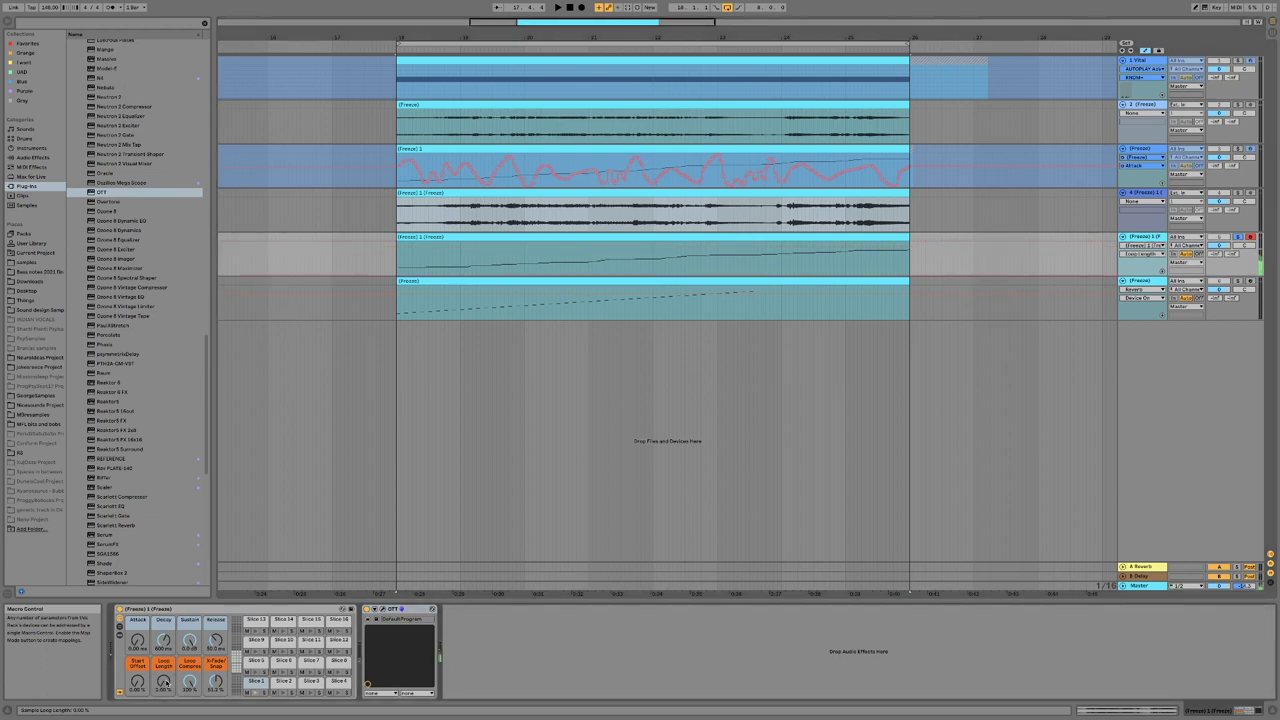